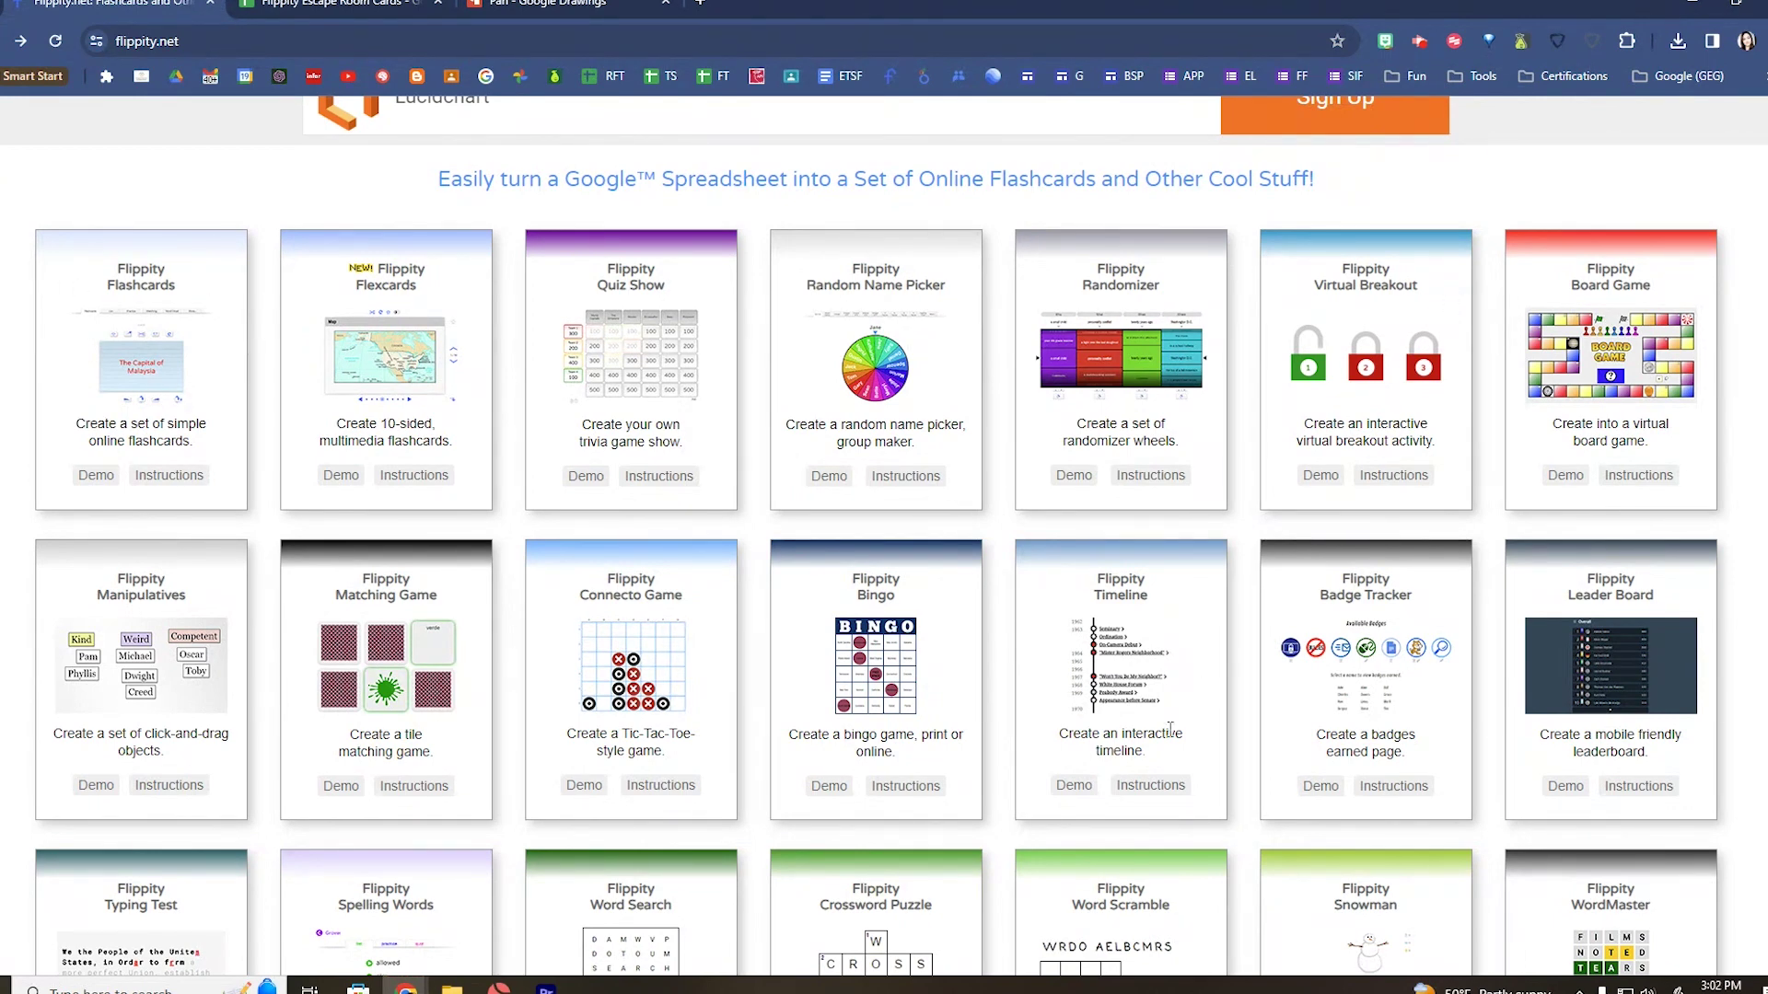
Generate a Random Name Picker wheel from the Option 1 list of 15 sample names
{"action": "scroll", "coordinate": [1140, 387], "scroll_direction": "down", "scroll_amount": 1}
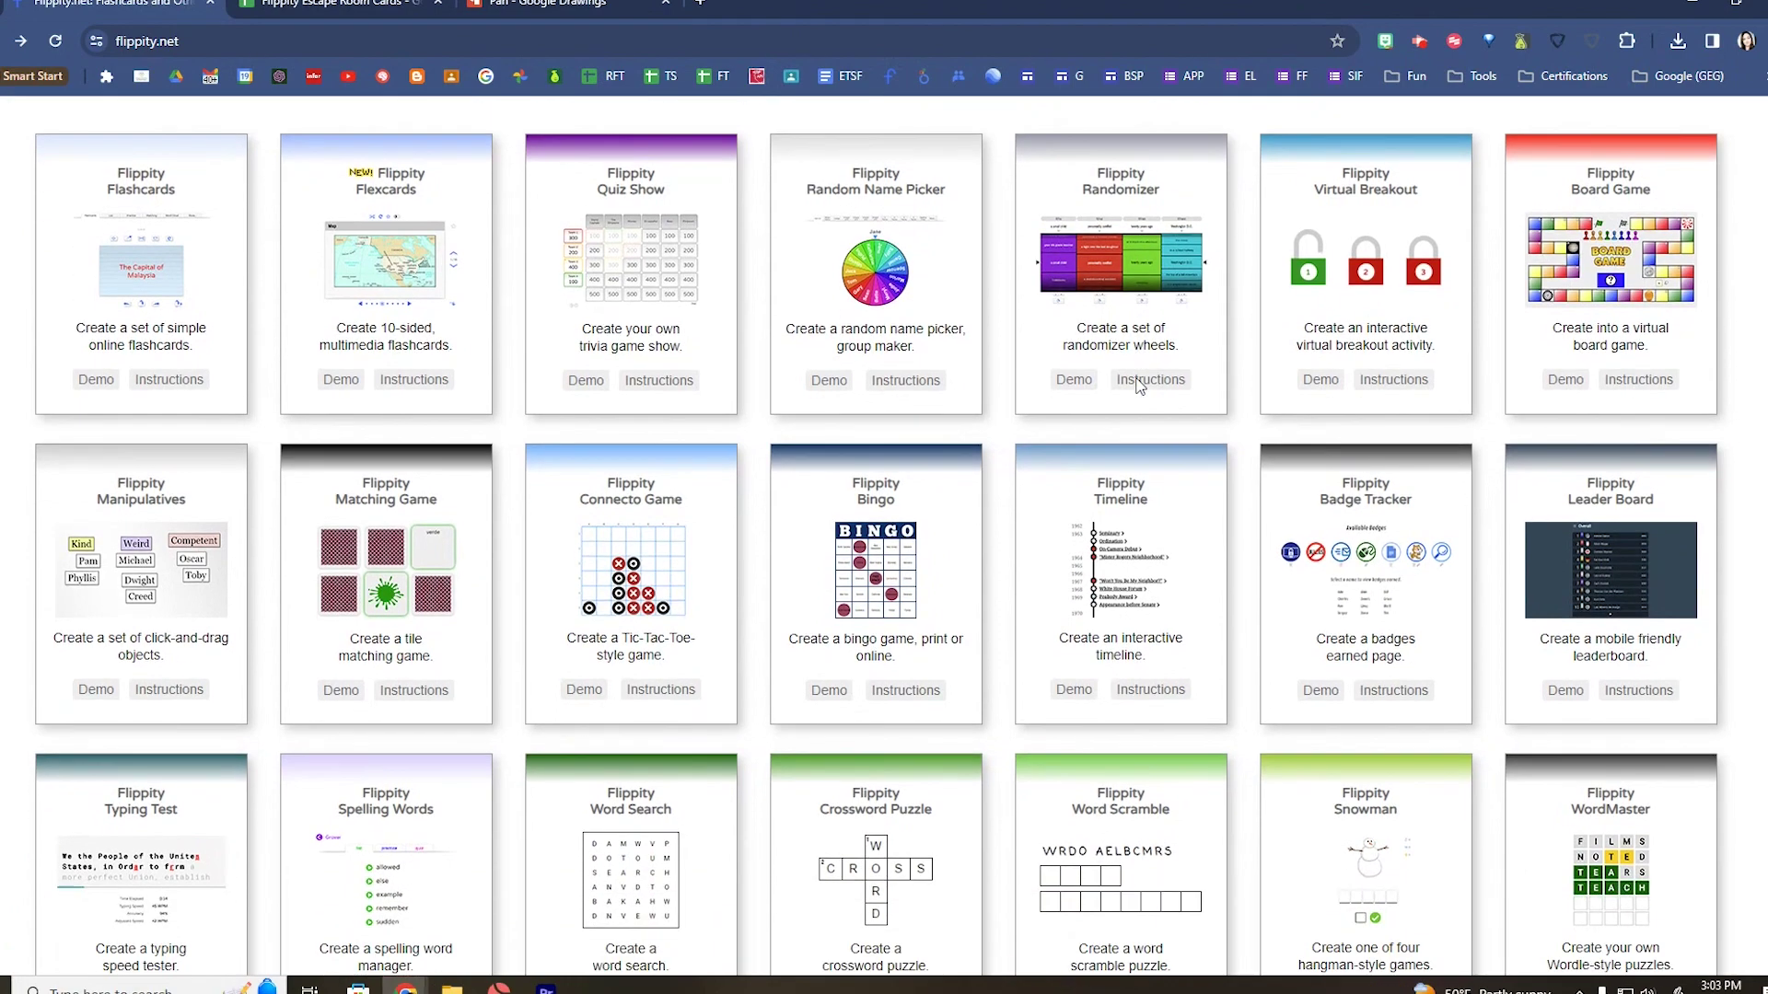
{"action": "scroll", "coordinate": [1140, 386], "scroll_direction": "down", "scroll_amount": 2}
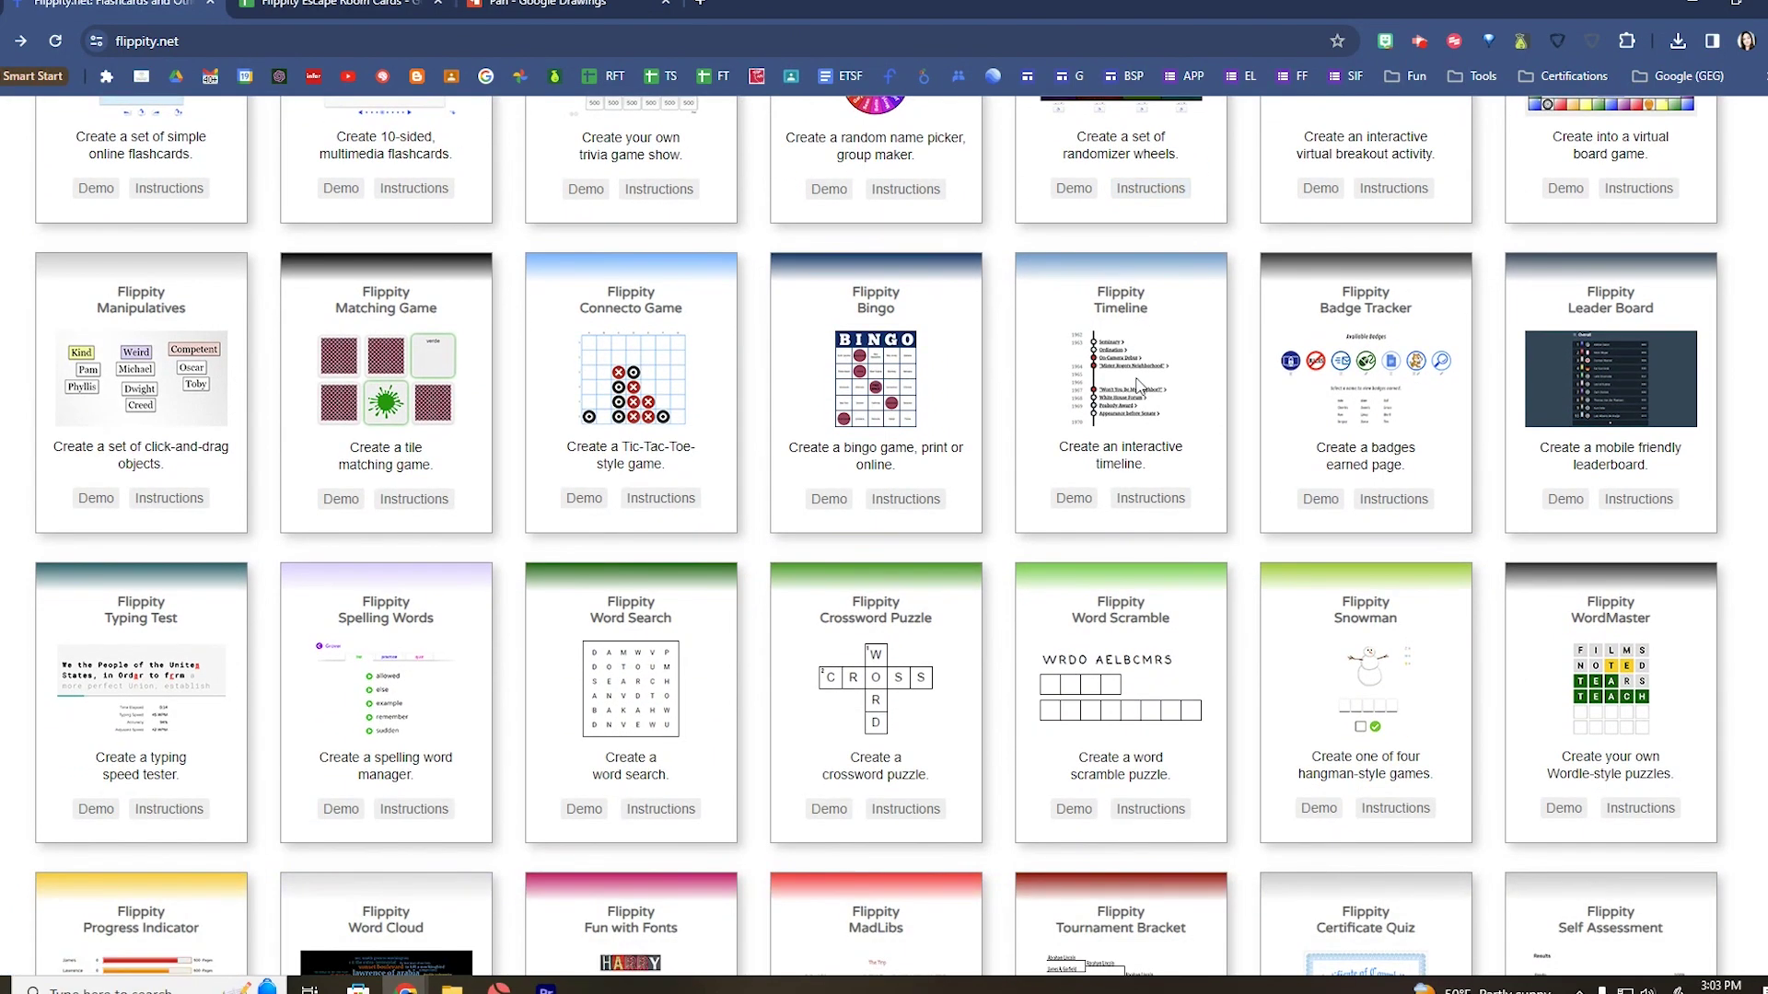
{"action": "scroll", "coordinate": [1140, 387], "scroll_direction": "down", "scroll_amount": 2}
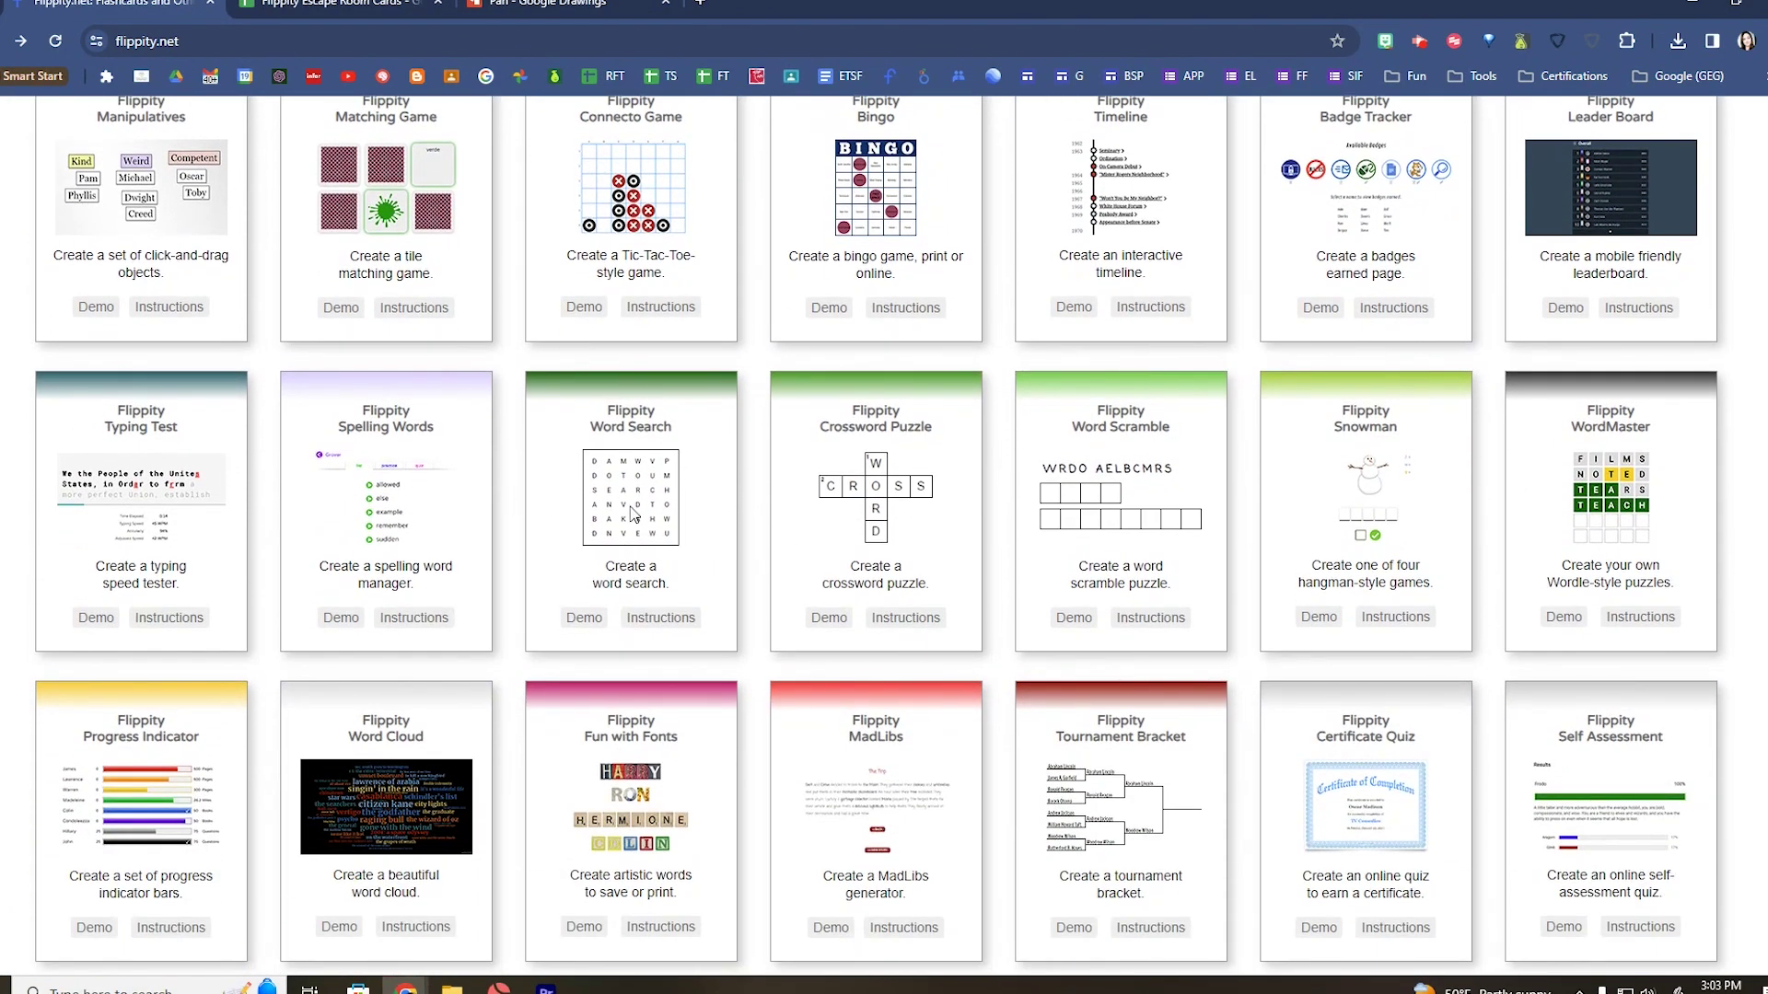
{"action": "scroll", "coordinate": [1291, 721], "scroll_direction": "up", "scroll_amount": 5}
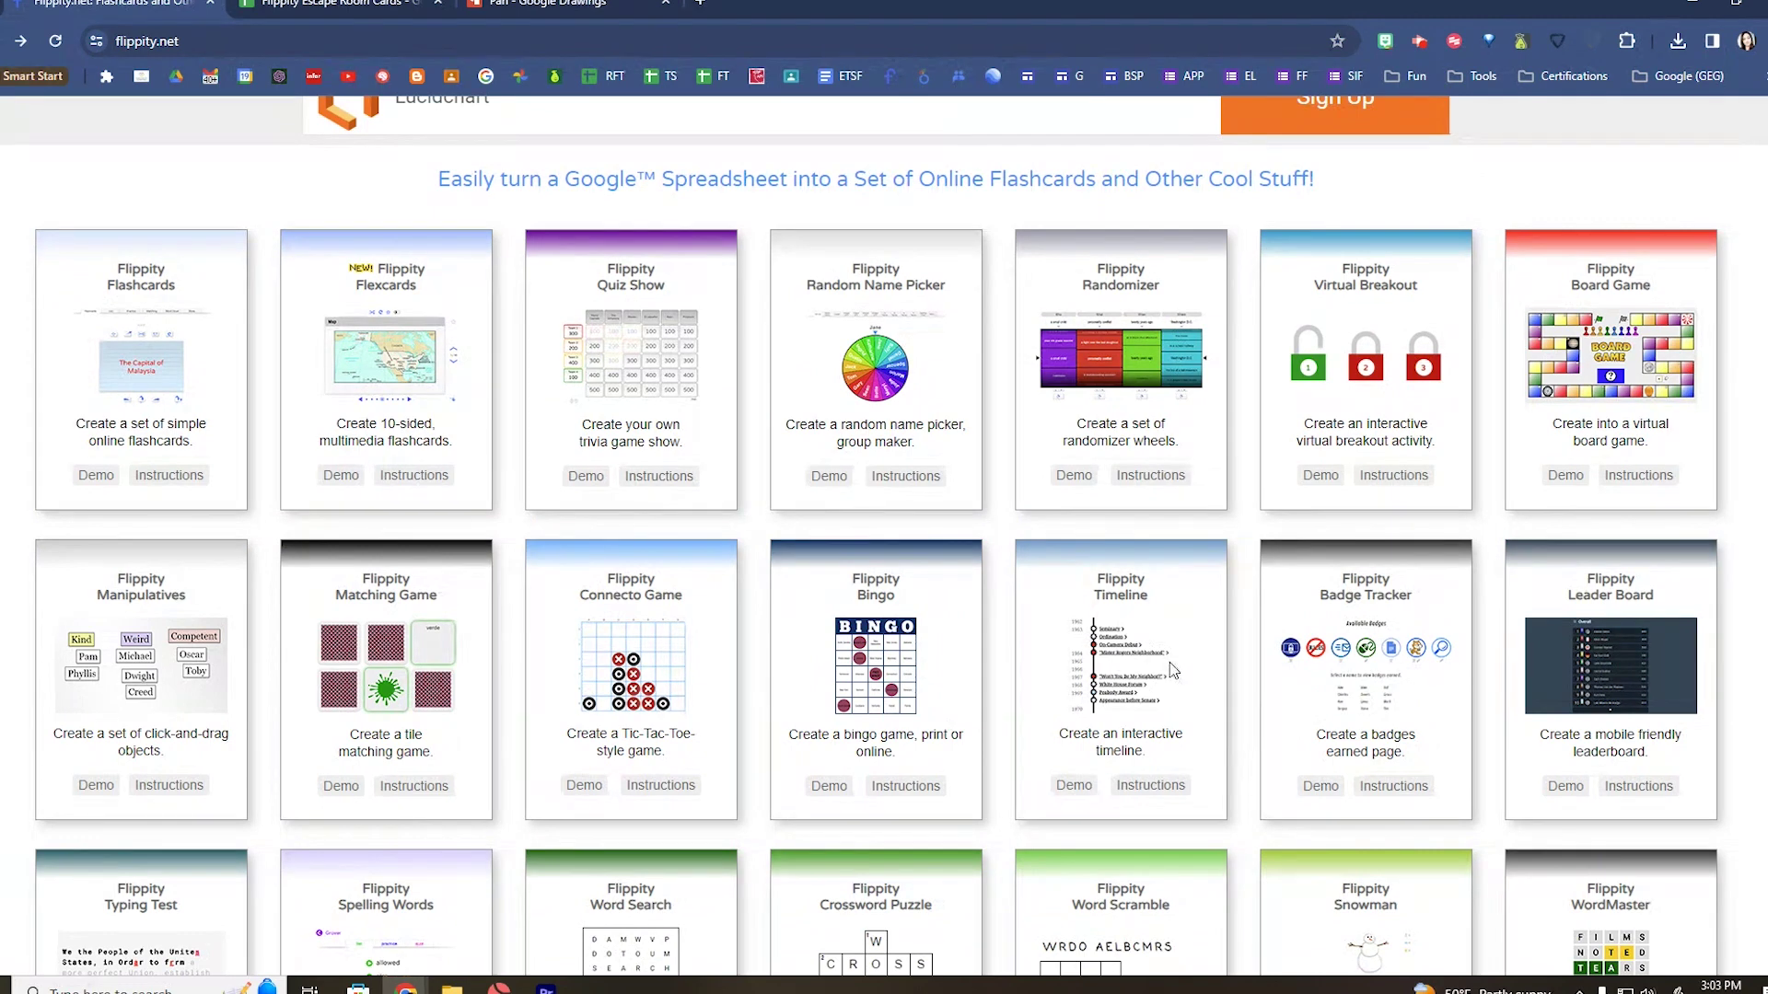
{"action": "left_click", "coordinate": [890, 485]}
{"action": "scroll", "coordinate": [1334, 556], "scroll_direction": "down", "scroll_amount": 1}
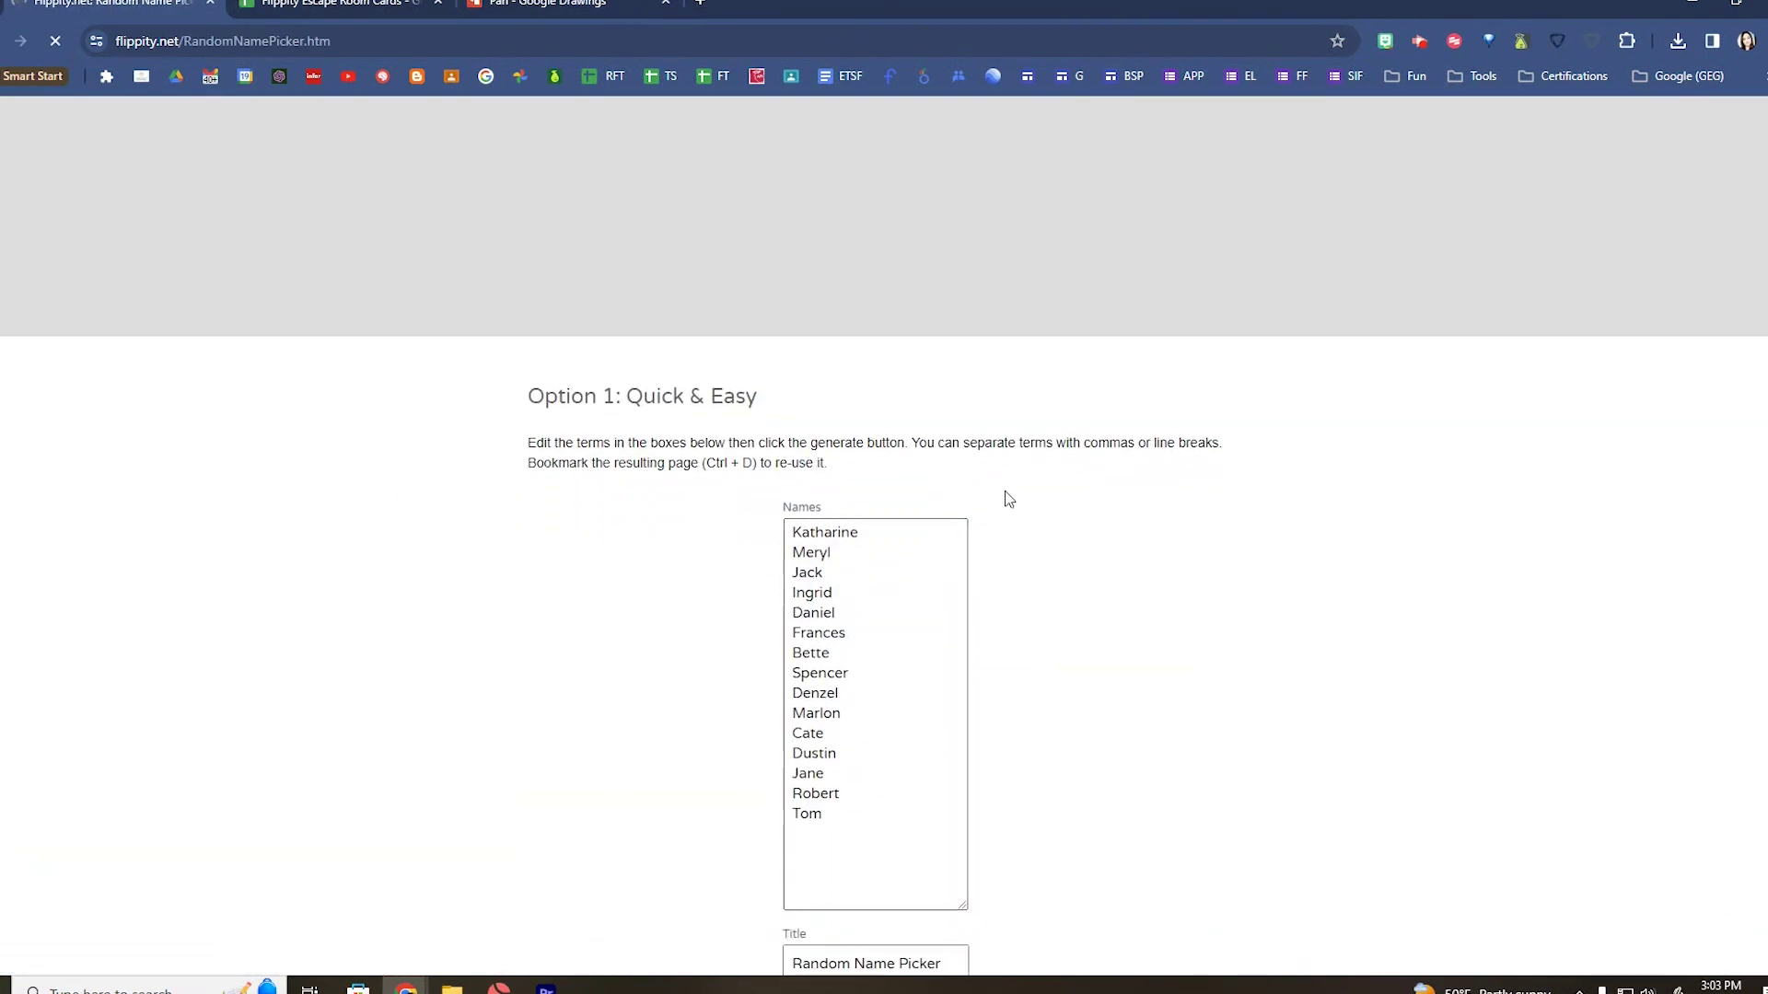
{"action": "scroll", "coordinate": [1124, 549], "scroll_direction": "down", "scroll_amount": 2}
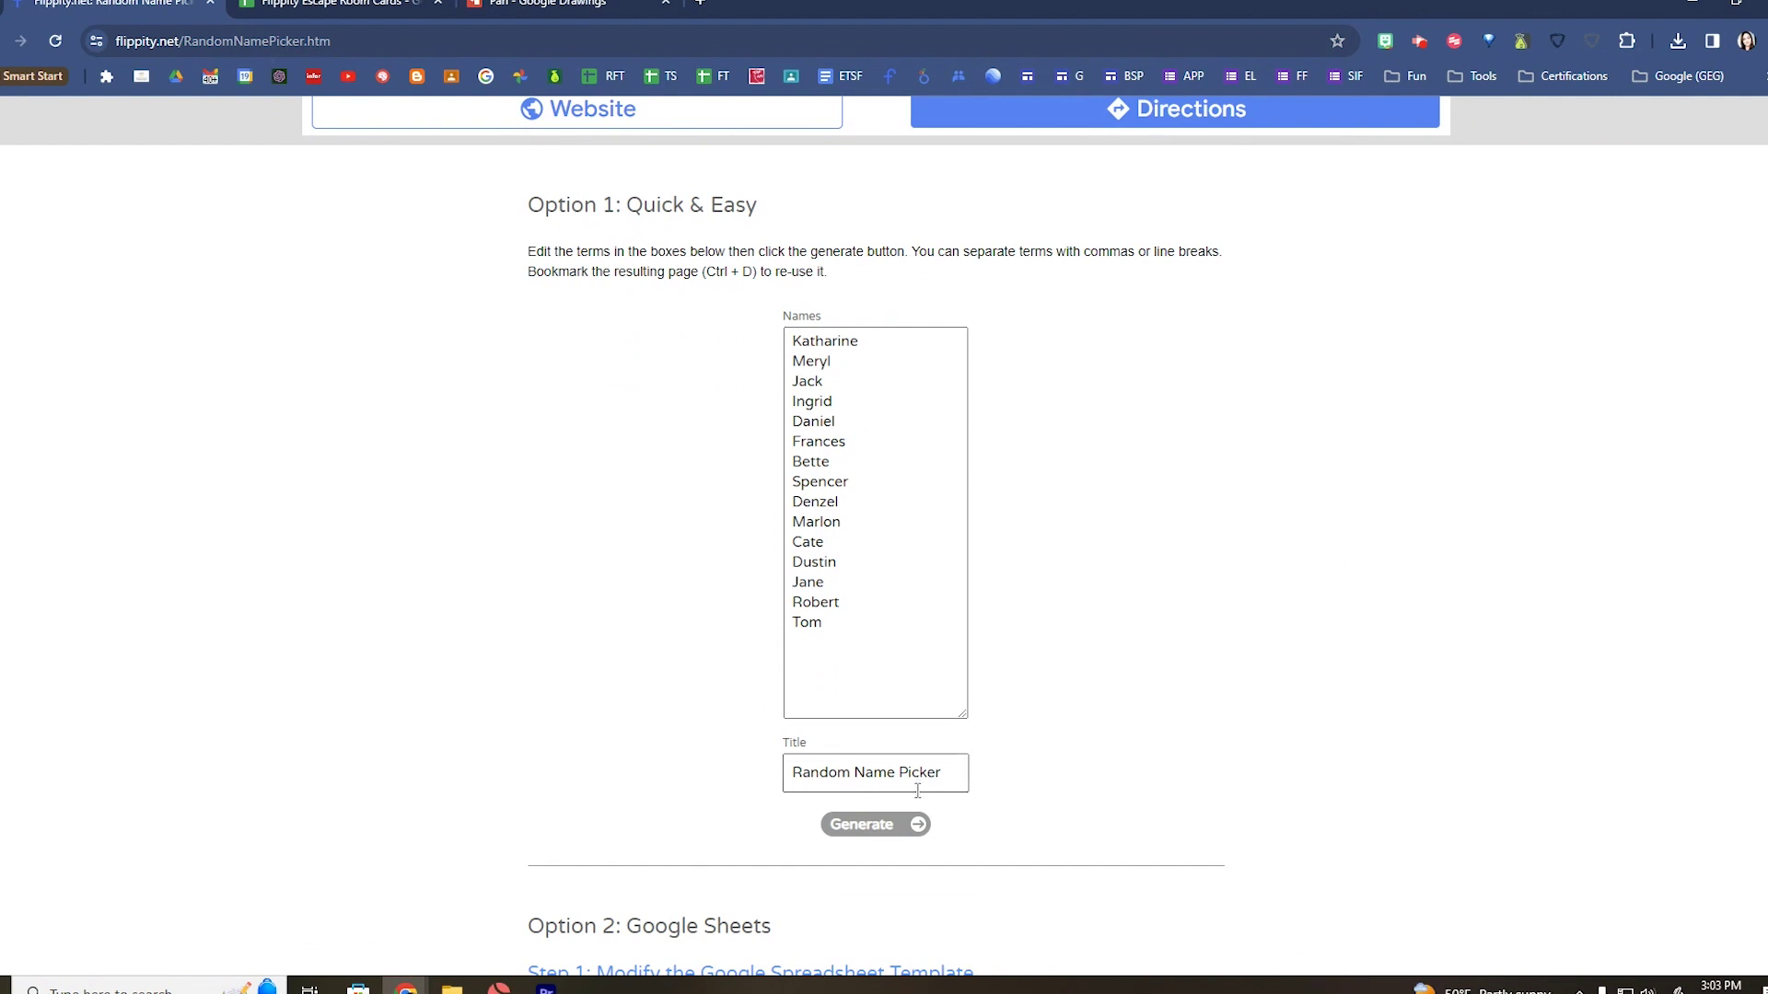
{"action": "left_click", "coordinate": [896, 826]}
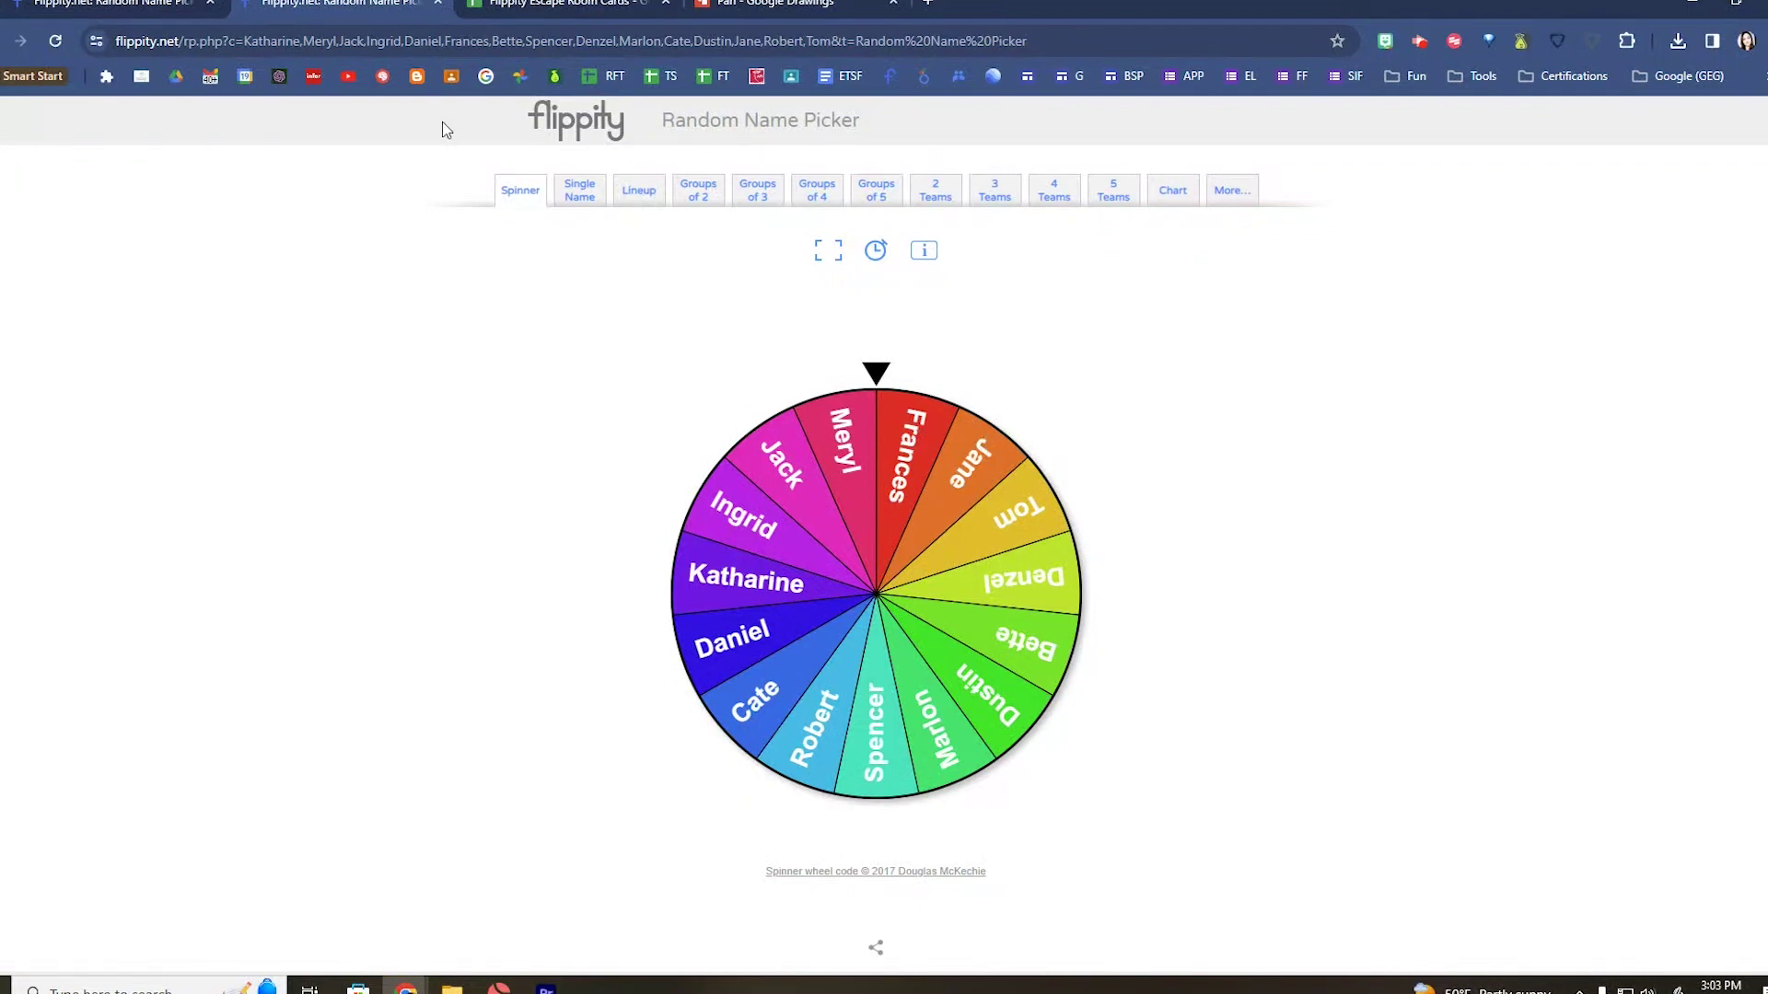
Spin the name wheel, then view the names as a lineup, groups of 5 and 5 teams
{"action": "left_click", "coordinate": [876, 617]}
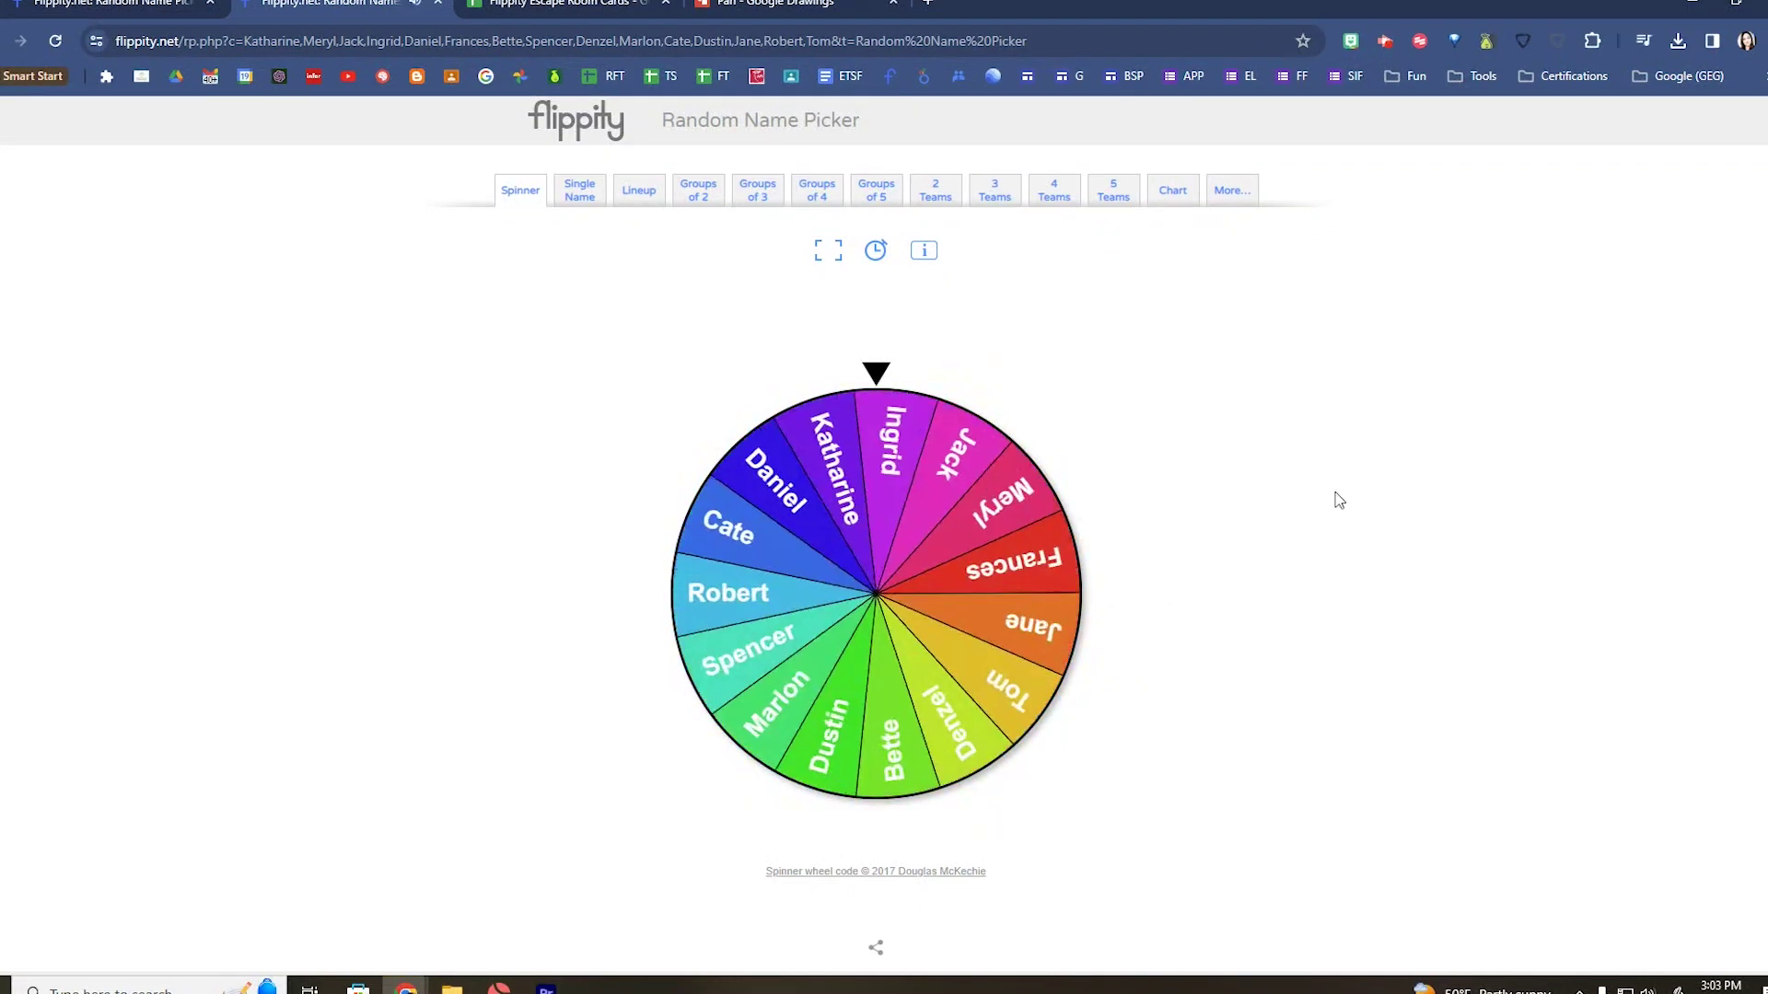
{"action": "left_click", "coordinate": [636, 195]}
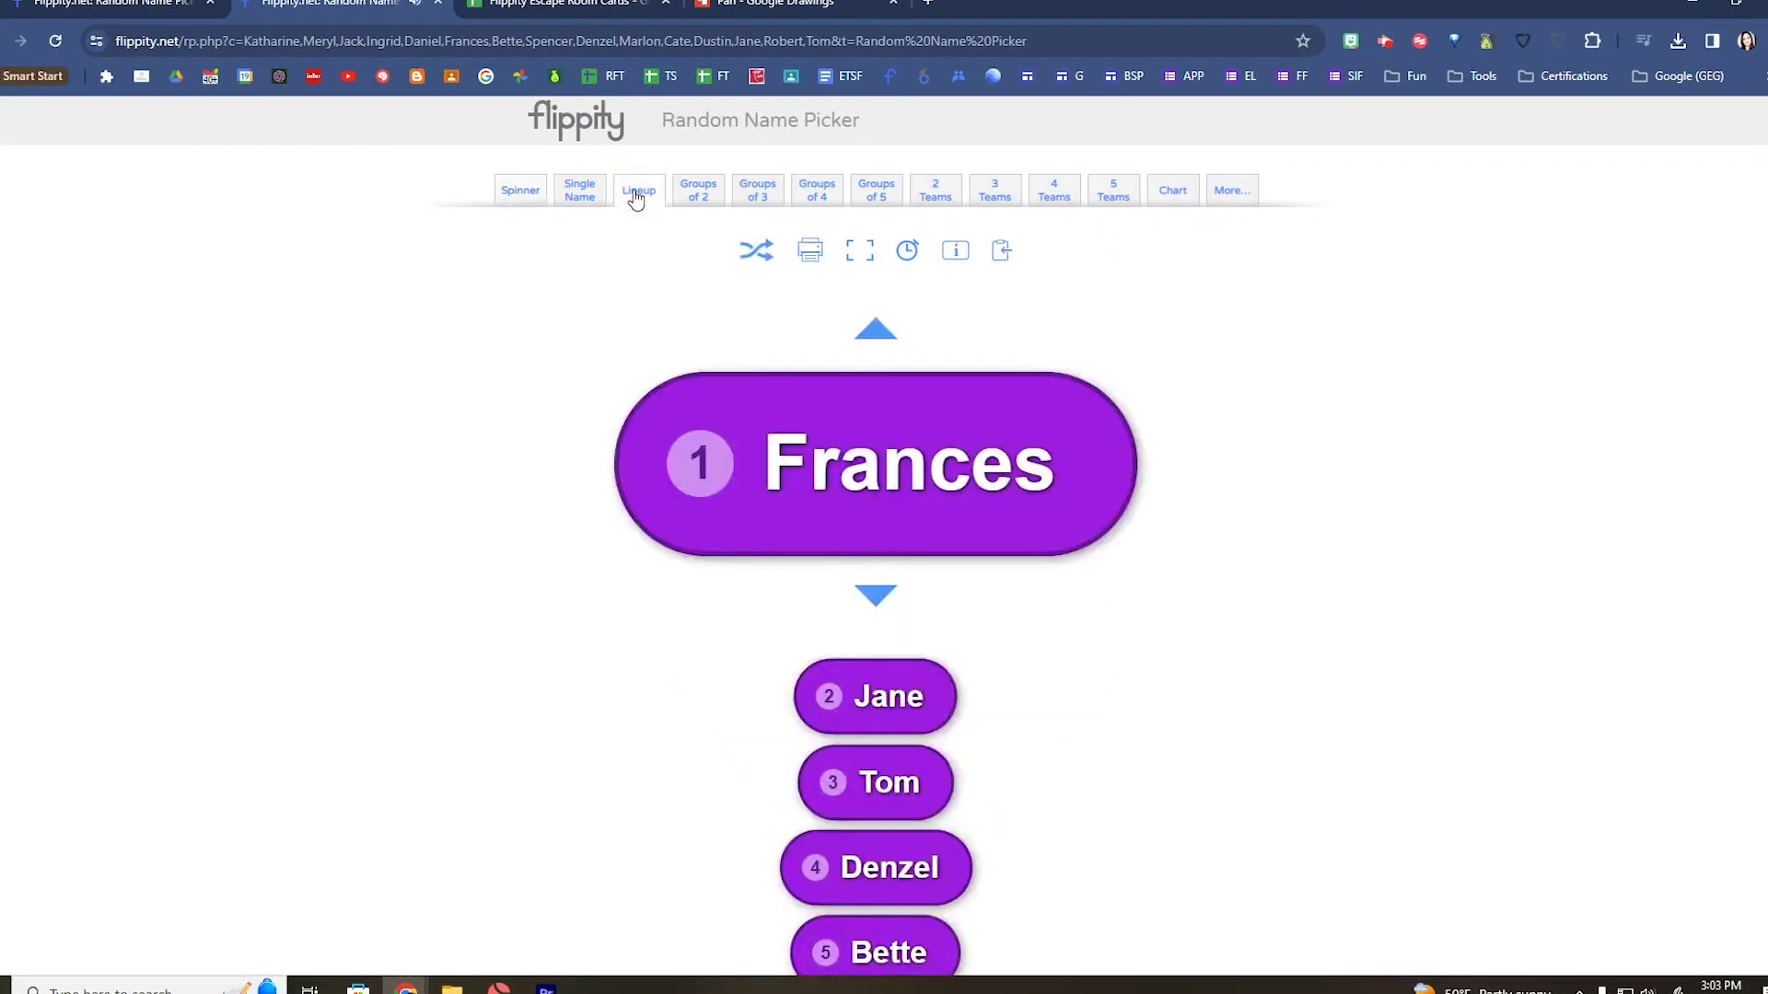
{"action": "left_click", "coordinate": [875, 203]}
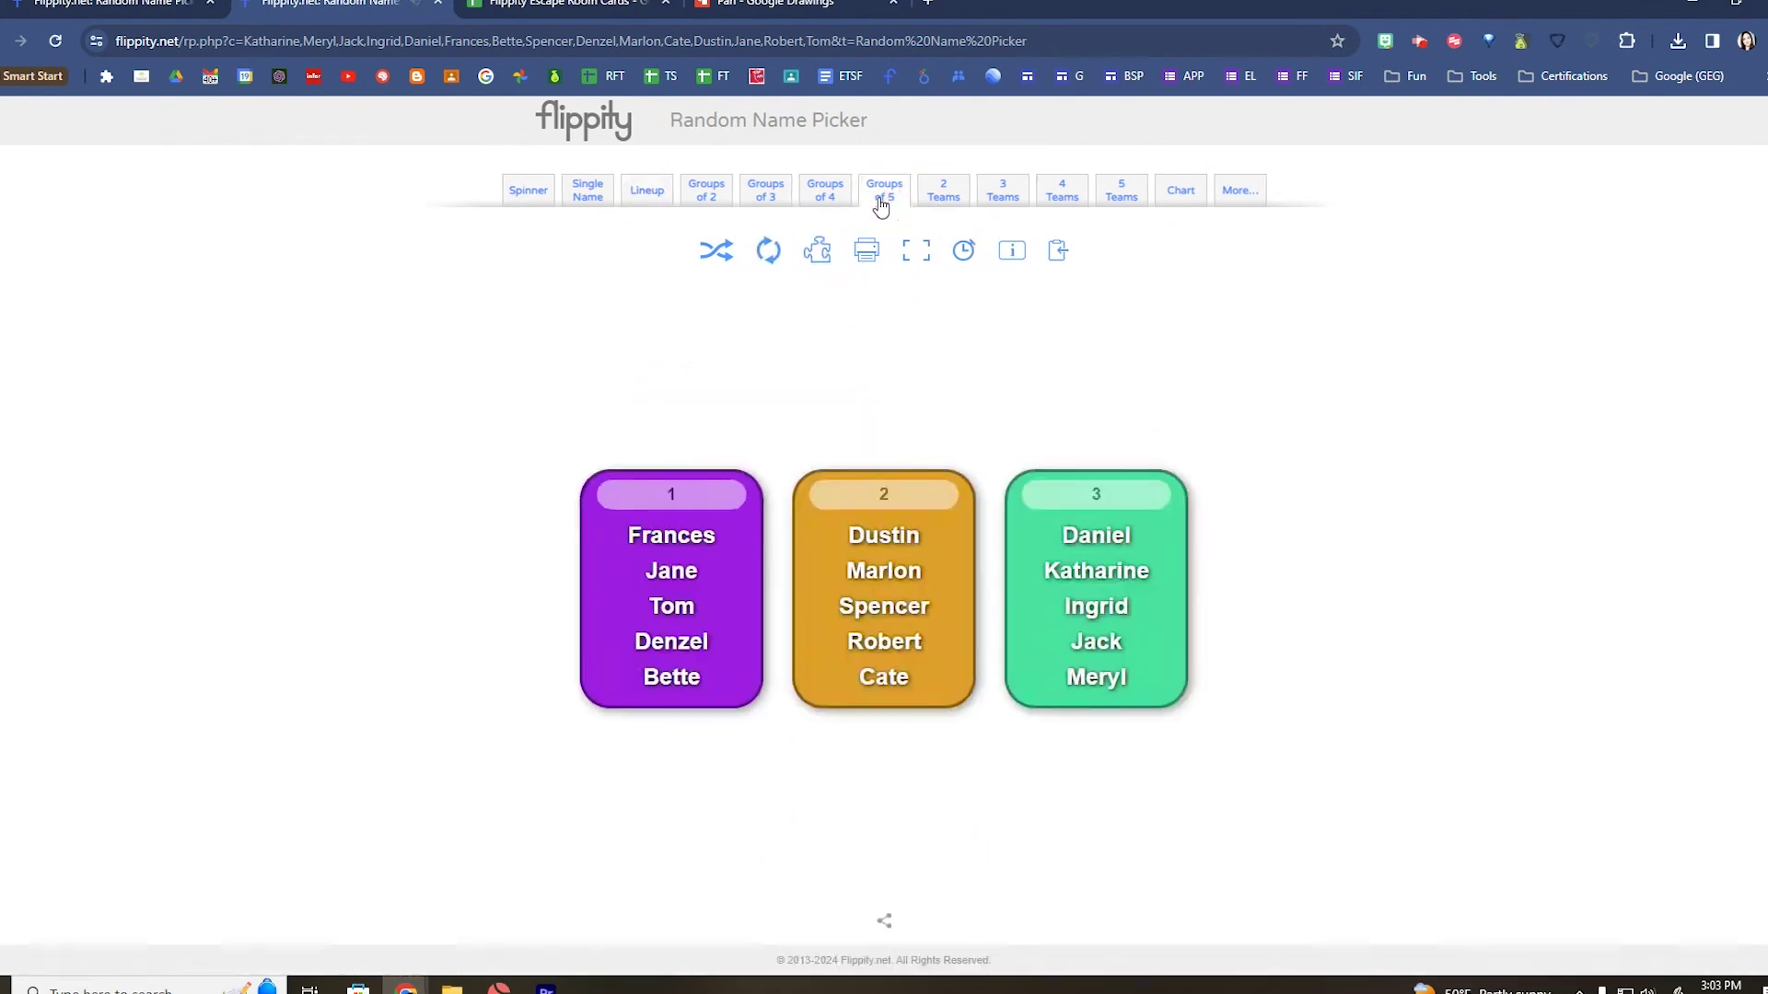
{"action": "left_click", "coordinate": [1125, 201]}
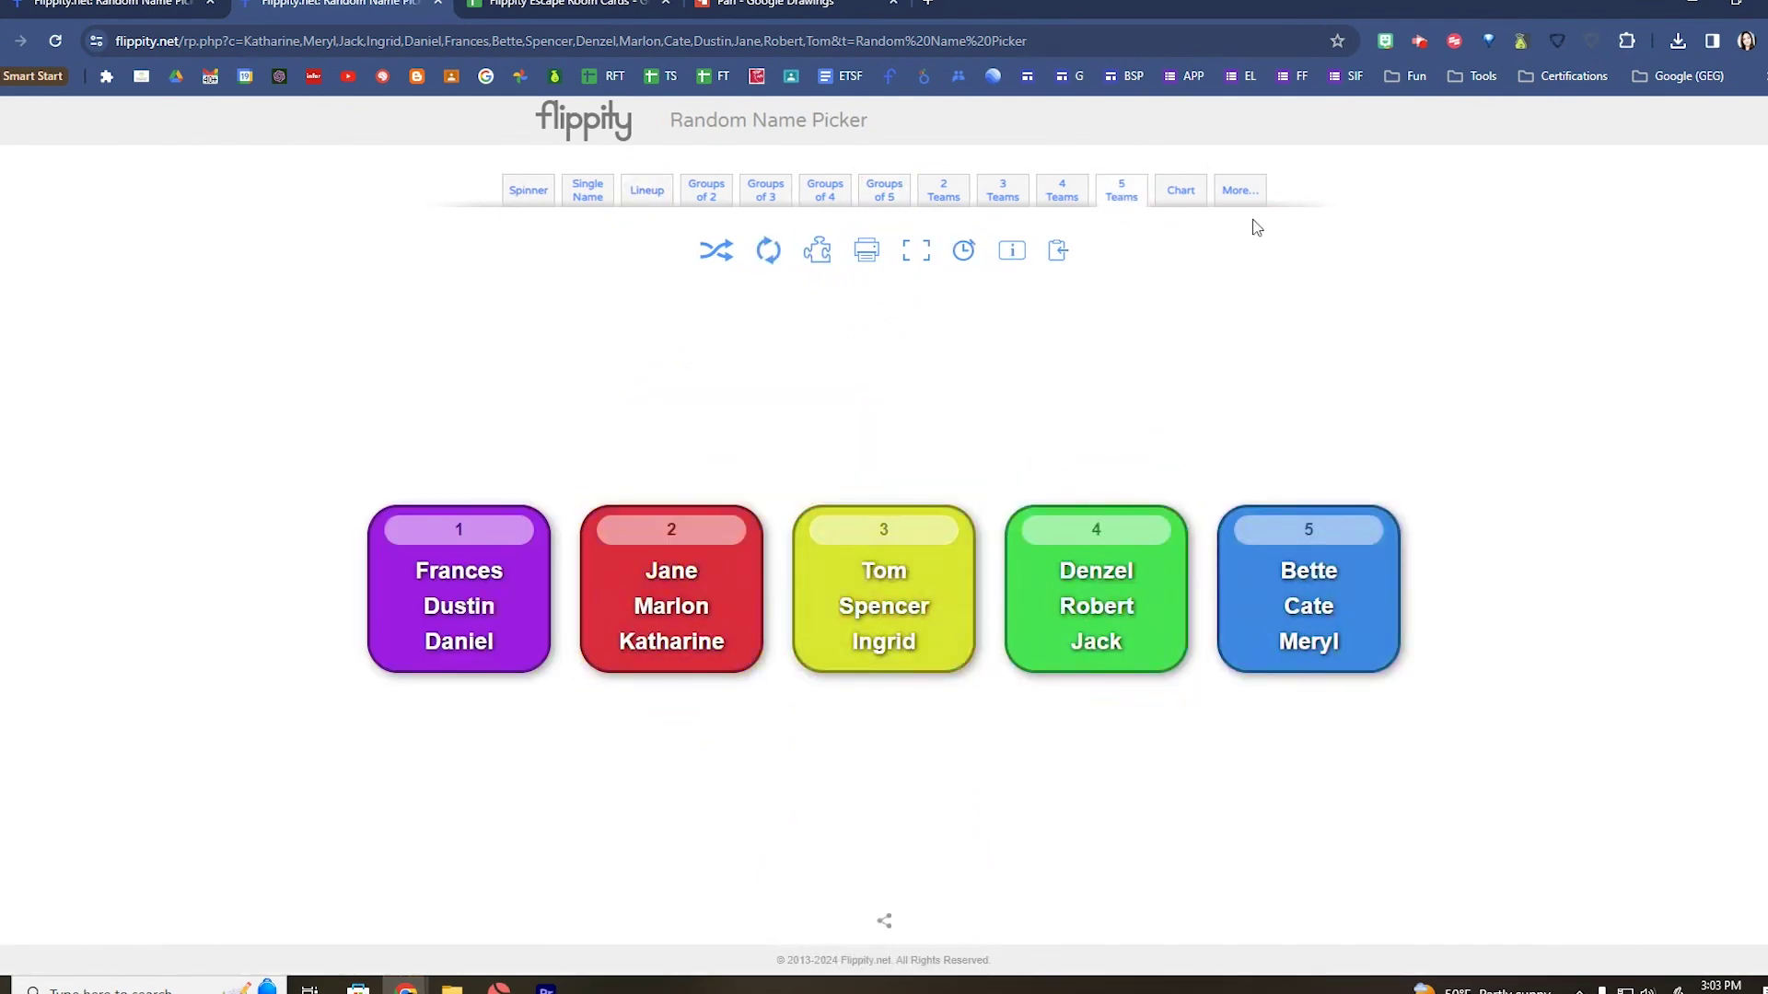
Send the sample name list to Flippity Manipulatives from the More options
{"action": "left_click", "coordinate": [1241, 192]}
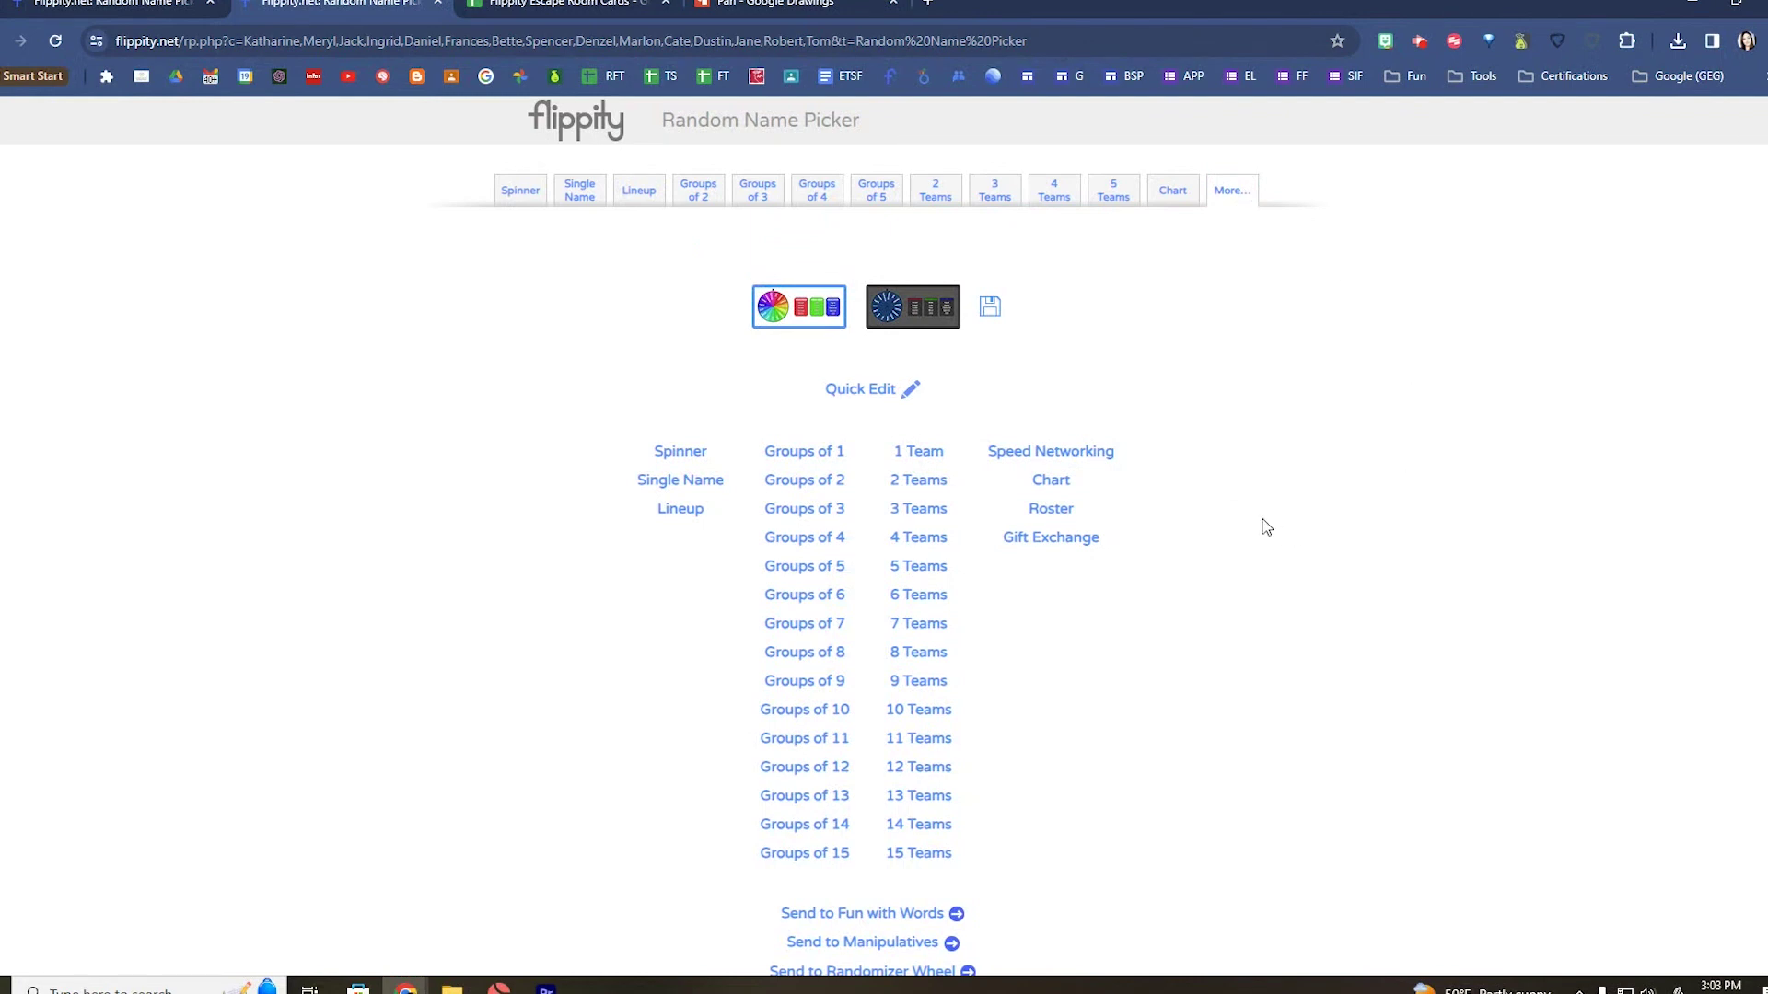
{"action": "scroll", "coordinate": [1266, 526], "scroll_direction": "down", "scroll_amount": 3}
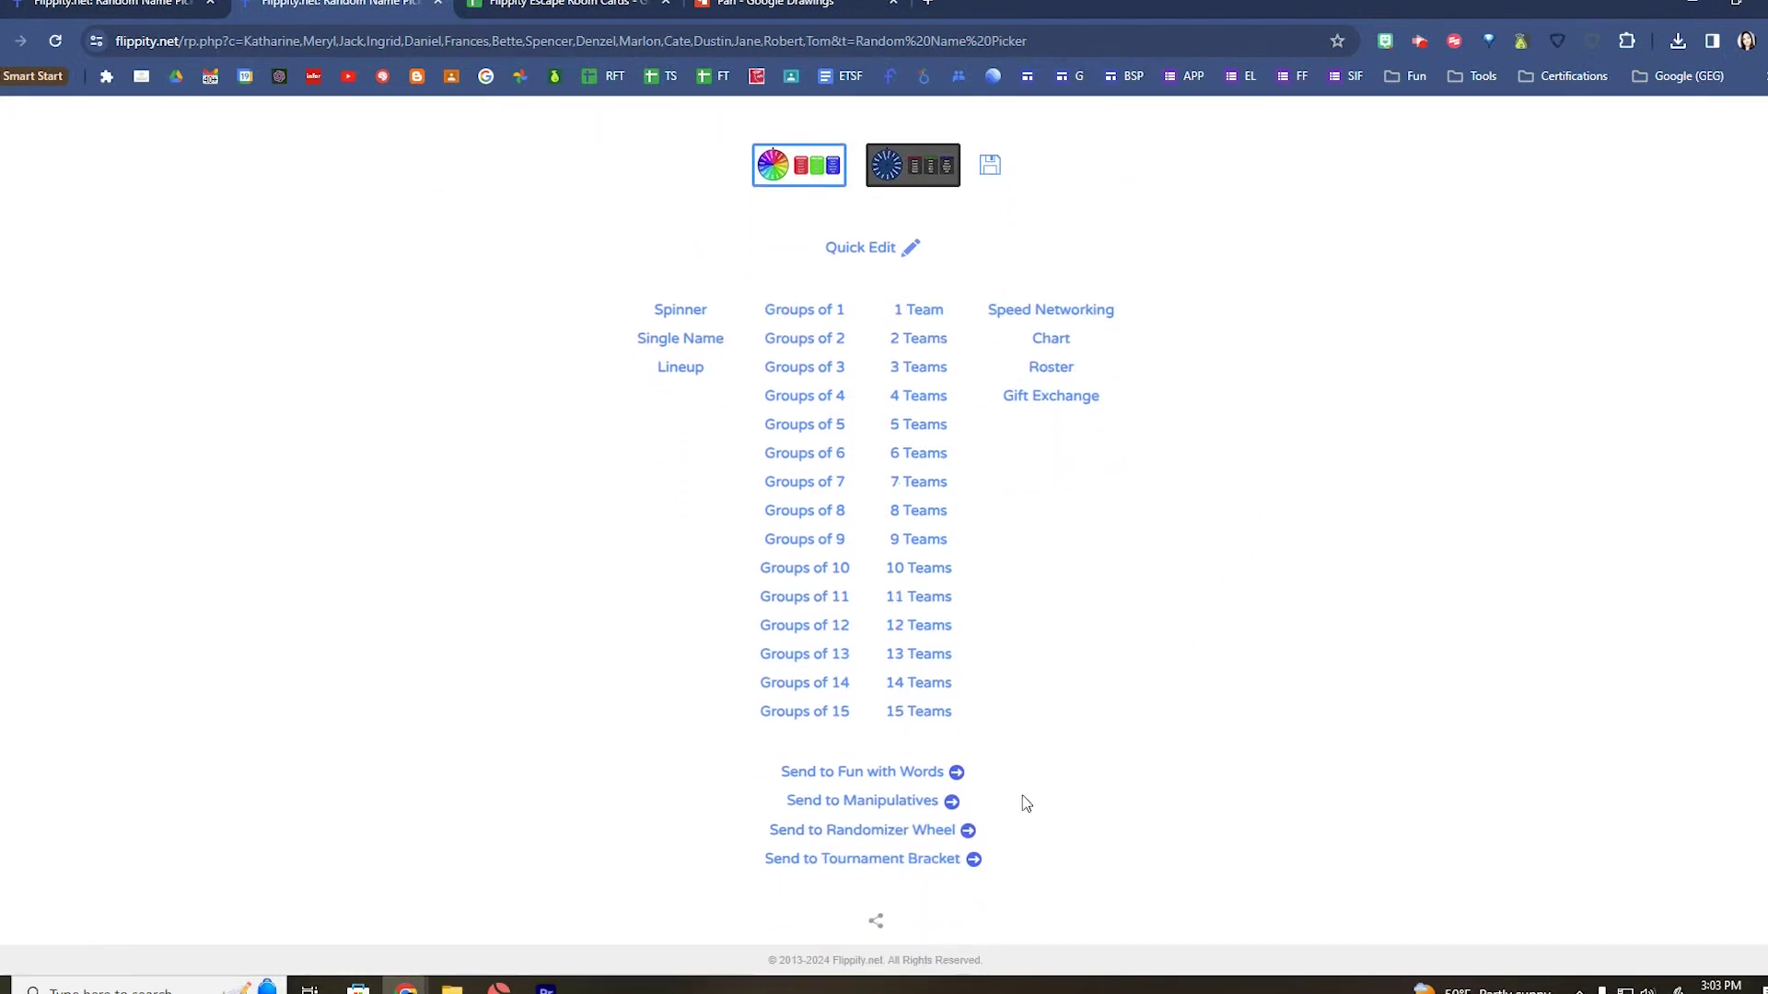
{"action": "left_click", "coordinate": [882, 809]}
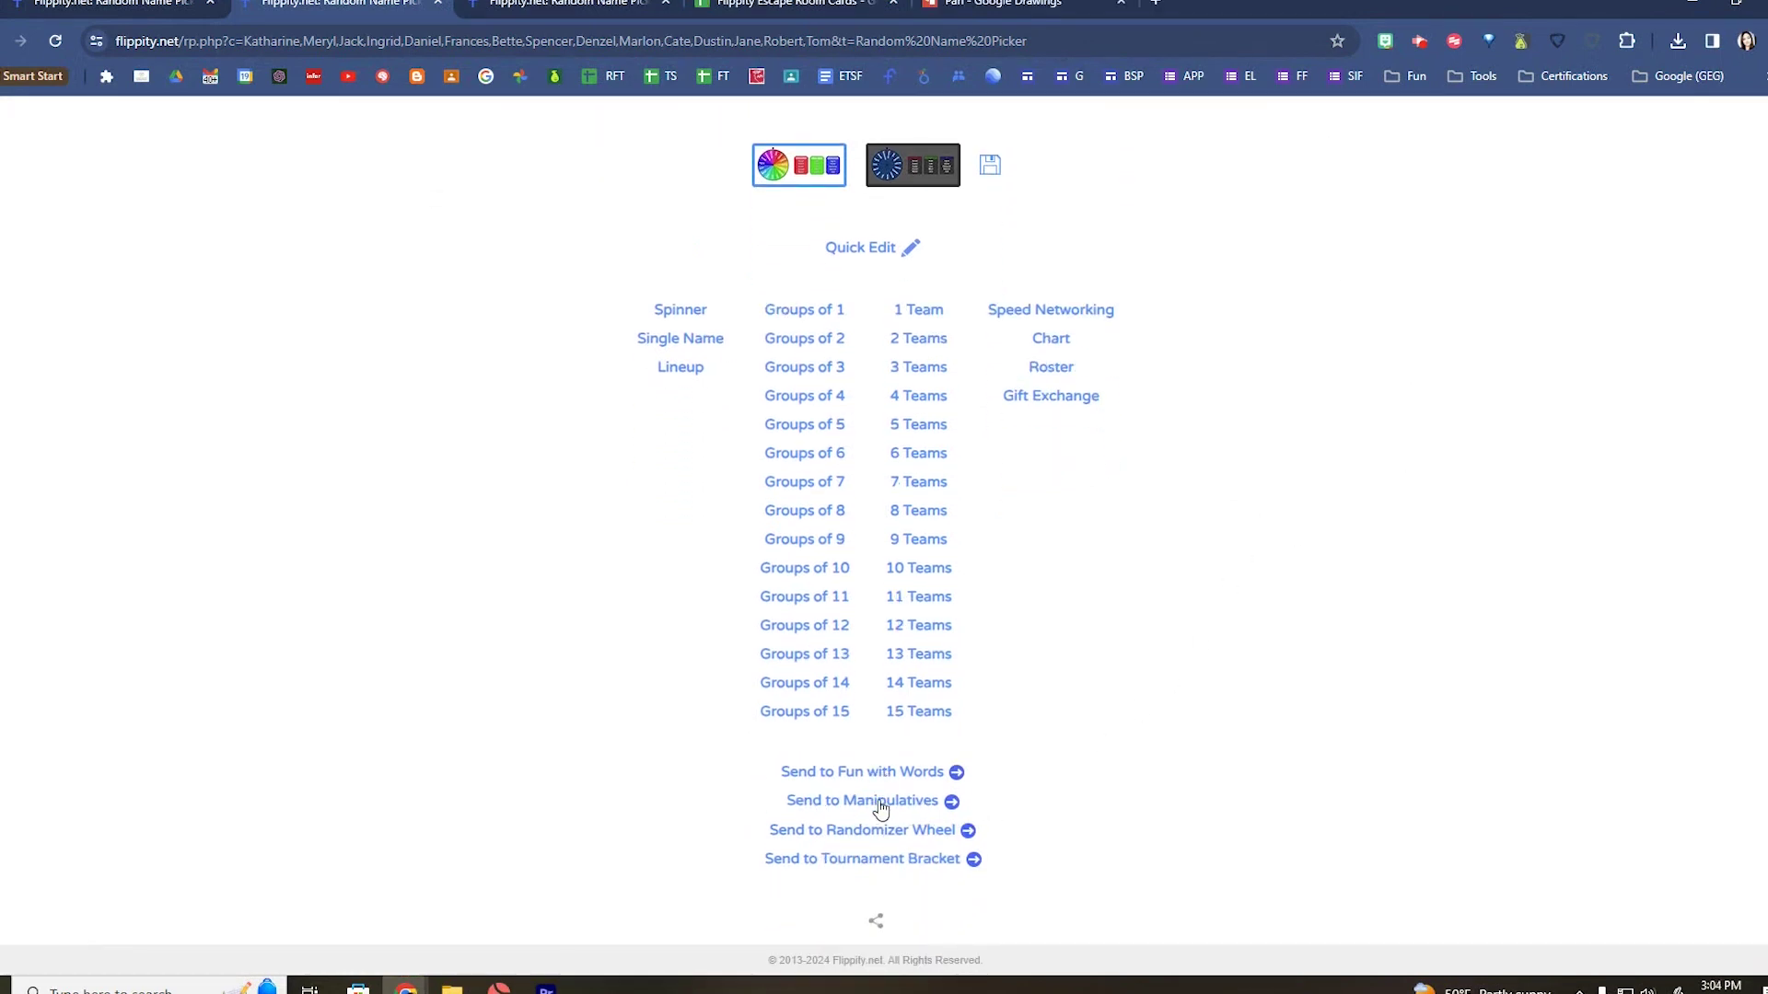
Put the Jack card in the board centre with Denzel just below it, then open Matching Game instructions
{"action": "left_click", "coordinate": [882, 809]}
{"action": "left_click", "coordinate": [803, 742]}
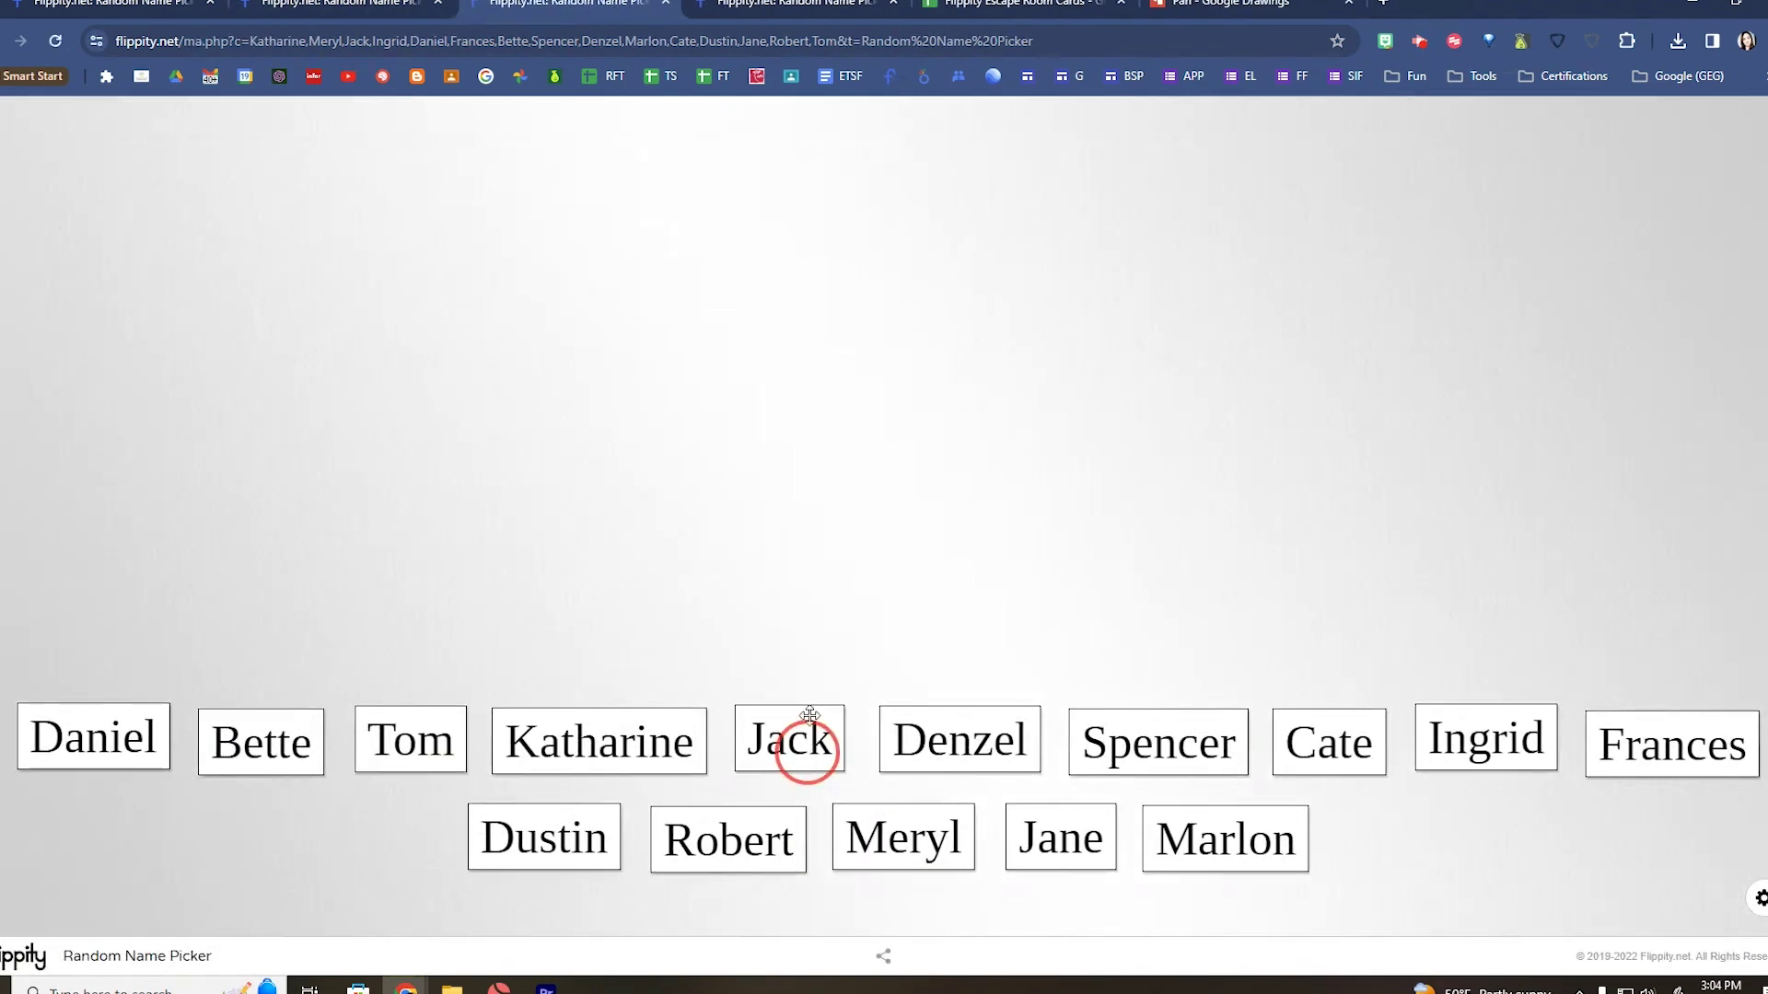
{"action": "left_click_drag", "start_coordinate": [978, 750], "coordinate": [812, 534]}
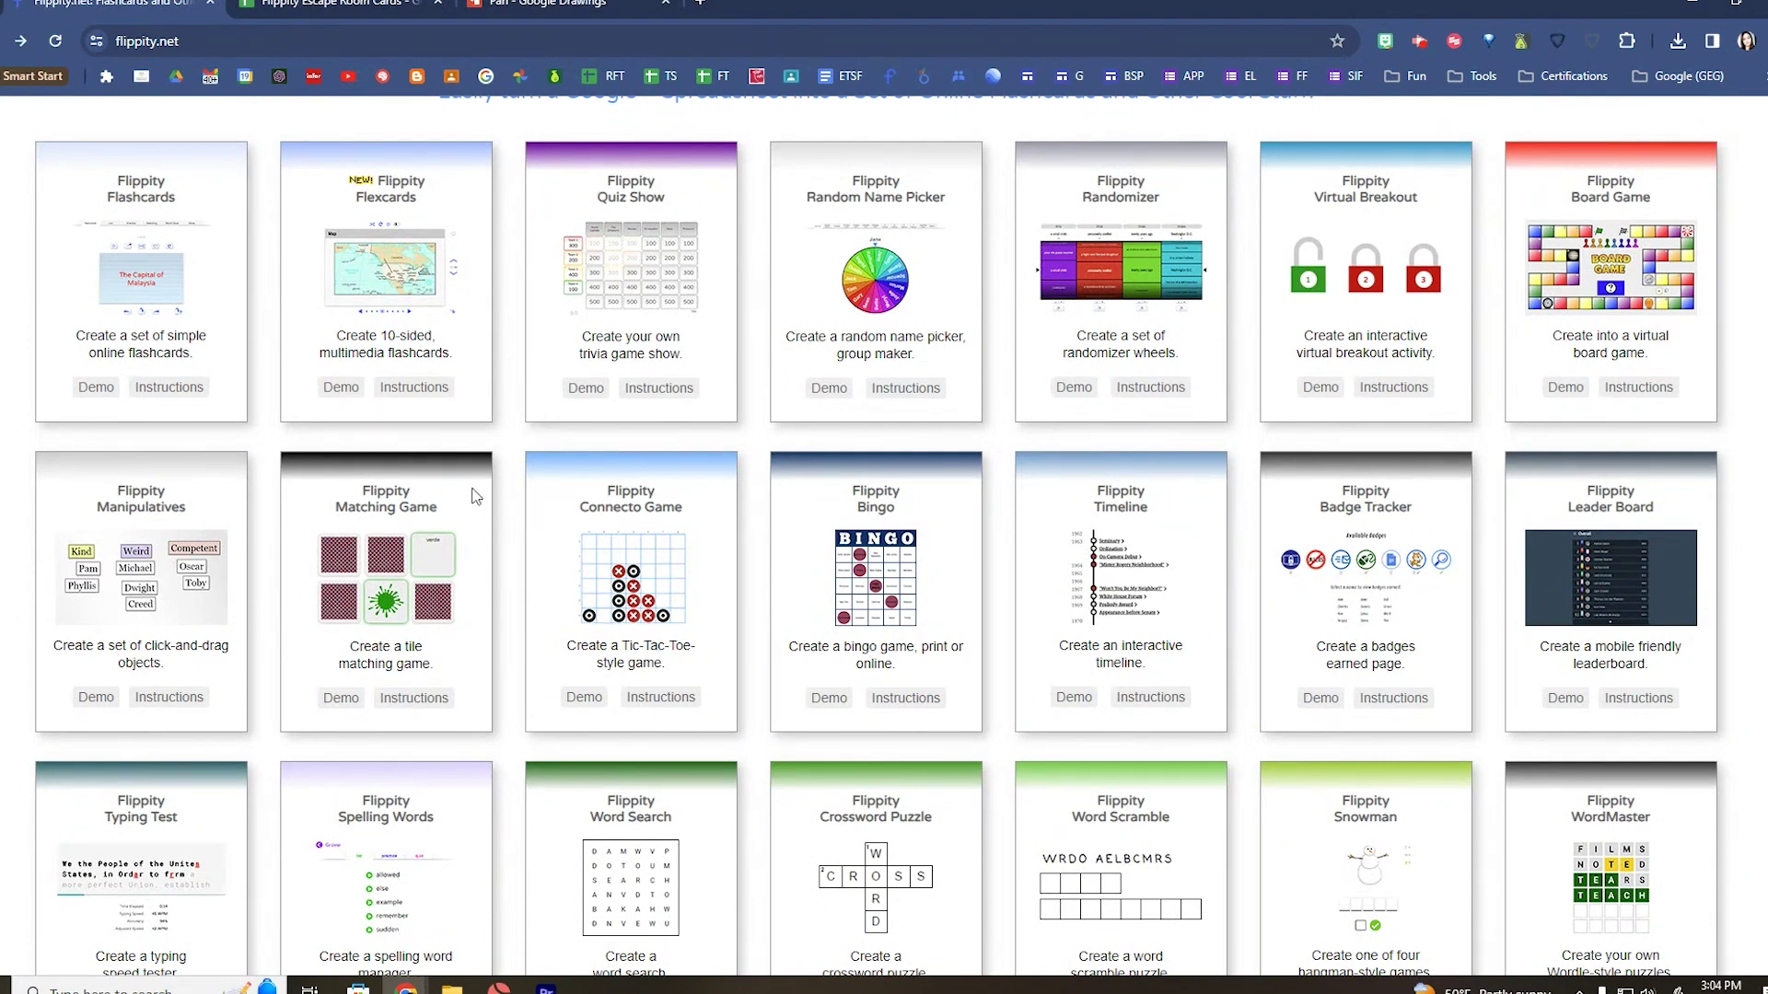
{"action": "left_click", "coordinate": [416, 708]}
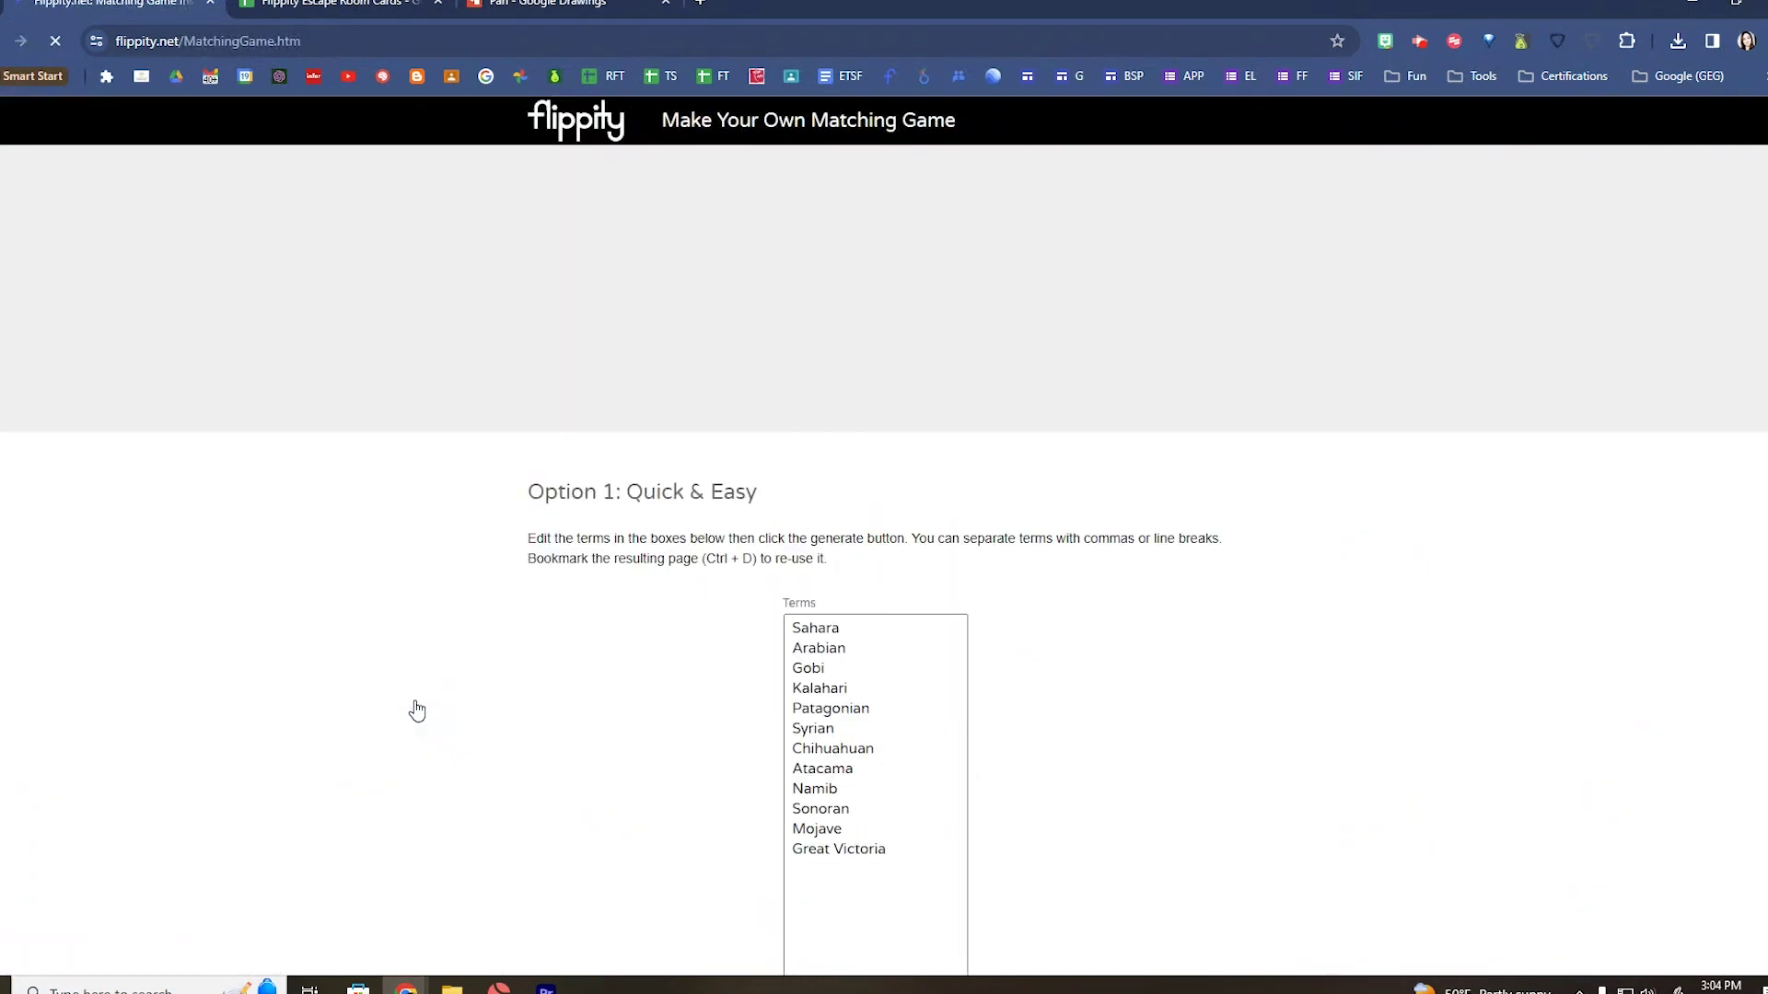
Read down to the Matching Game's Option 2: Google Sheets, then go to the Escape Room Cards spreadsheet
{"action": "scroll", "coordinate": [416, 711], "scroll_direction": "down", "scroll_amount": 4}
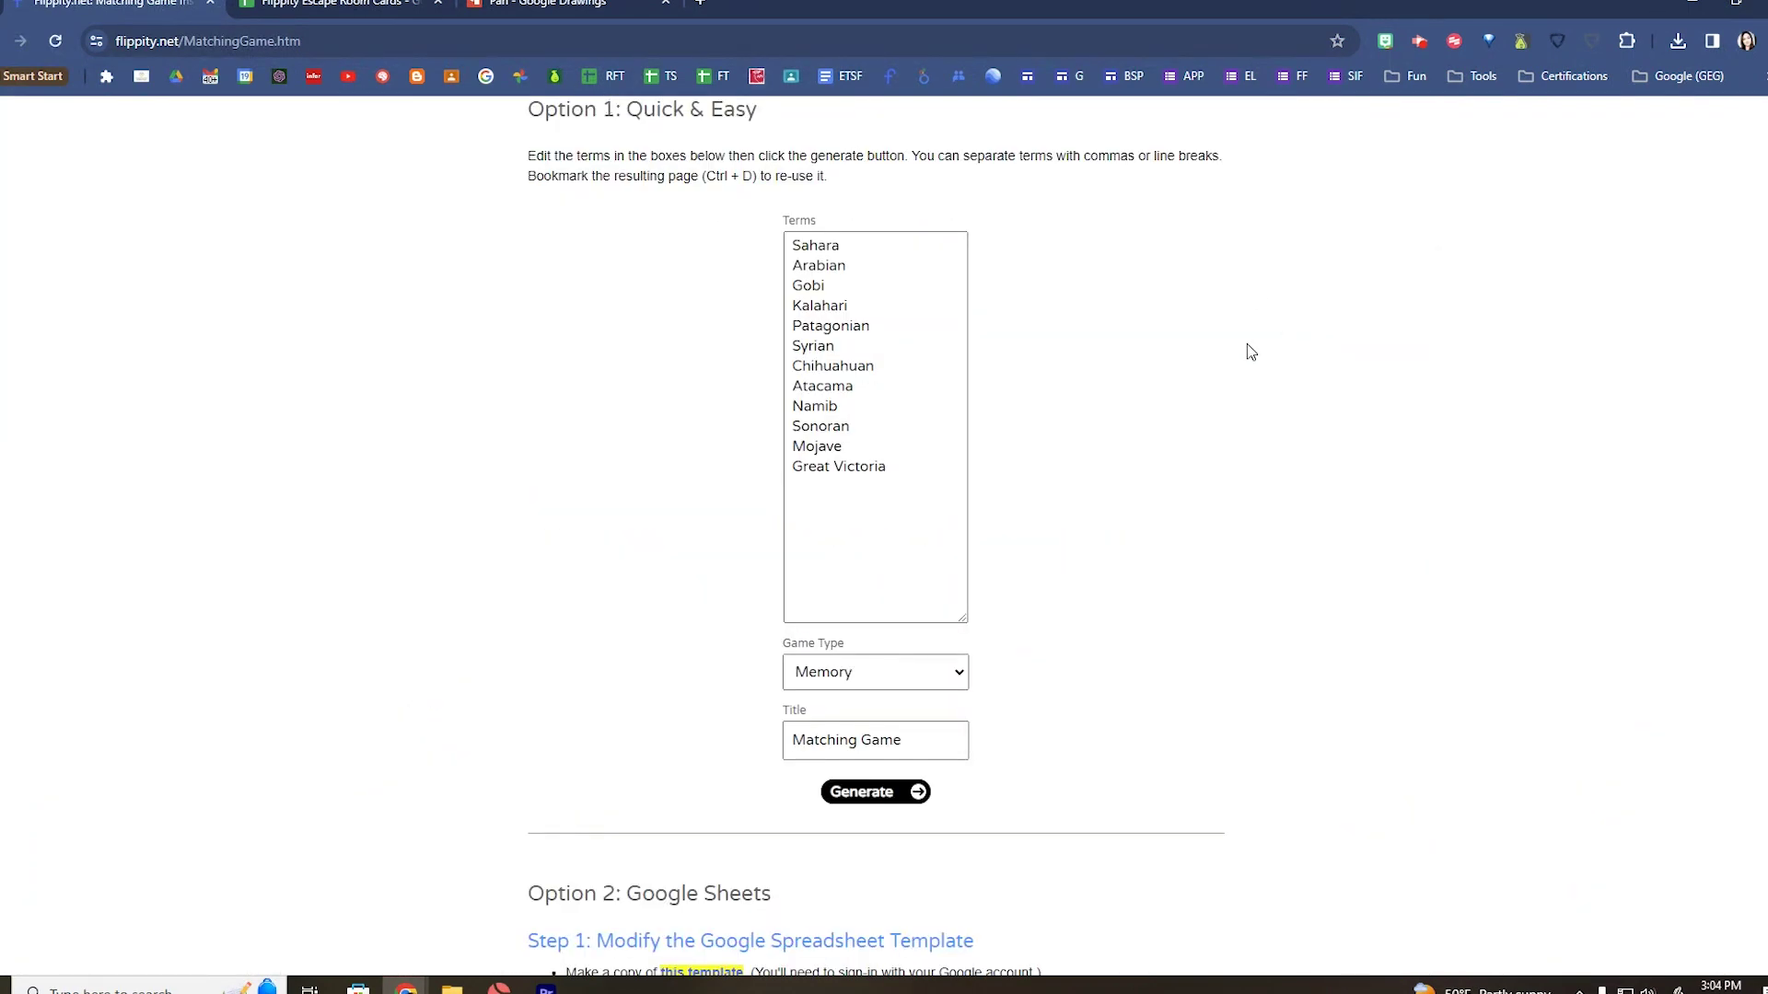
{"action": "scroll", "coordinate": [1258, 369], "scroll_direction": "down", "scroll_amount": 3}
{"action": "scroll", "coordinate": [1258, 369], "scroll_direction": "down", "scroll_amount": 2}
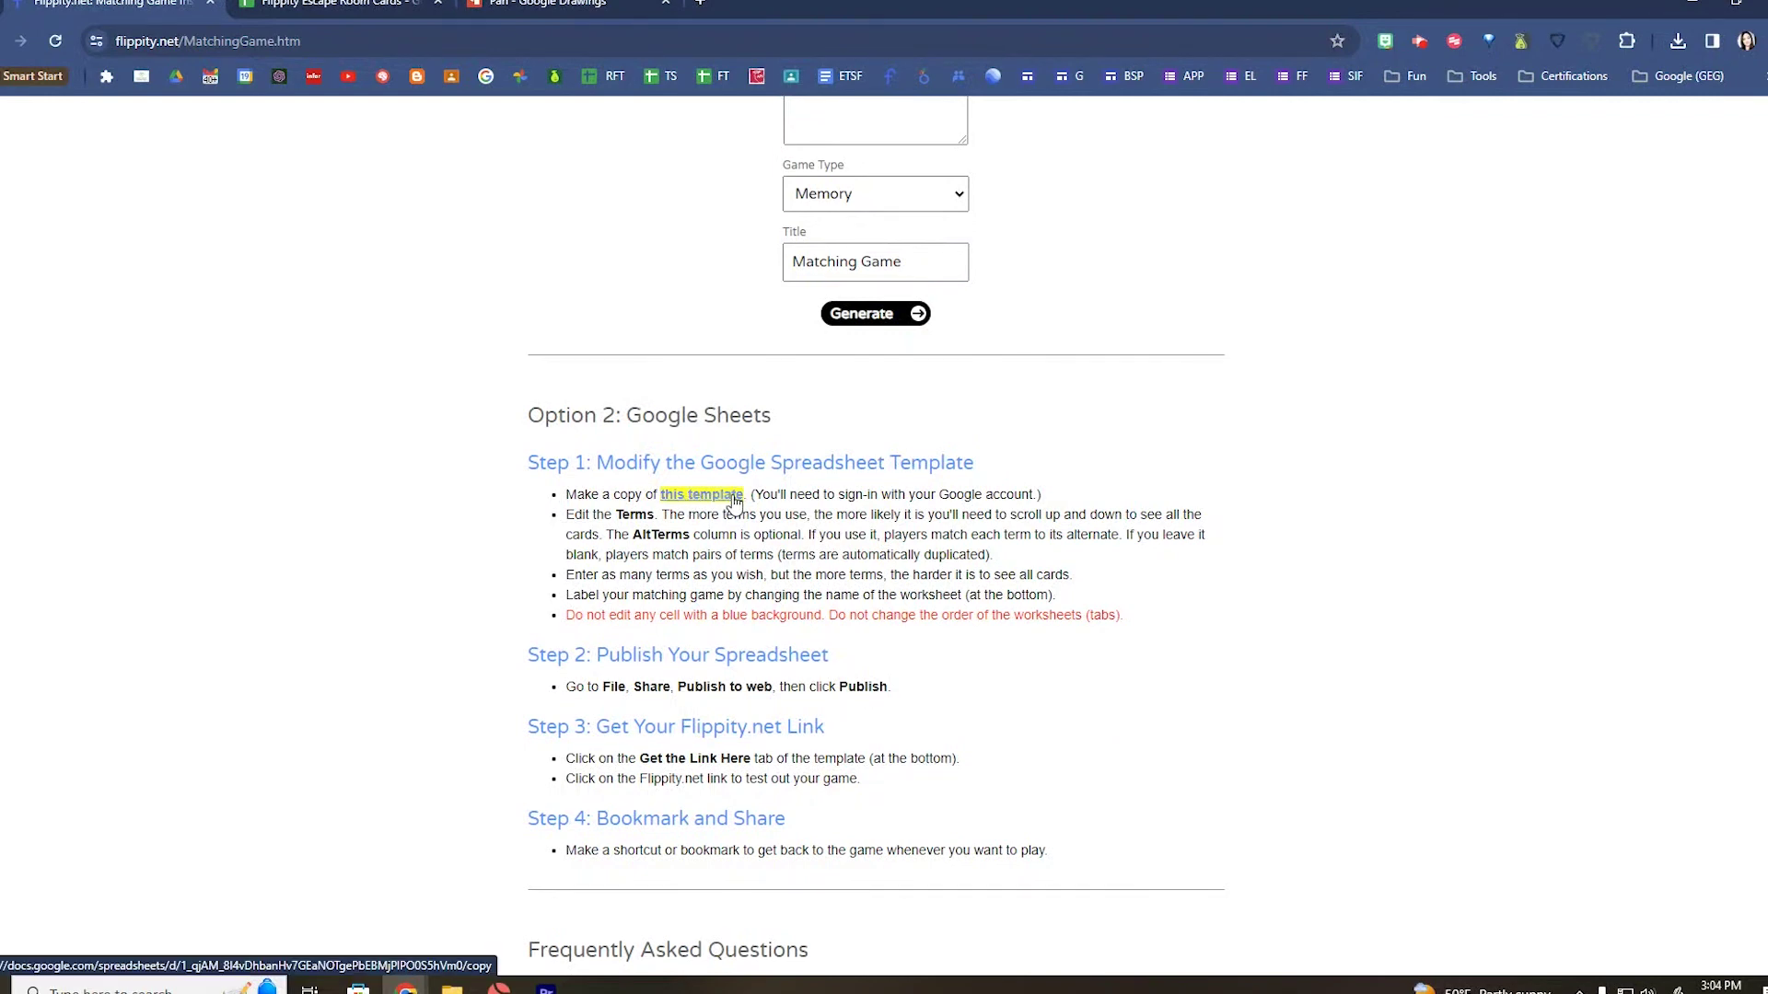
{"action": "left_click", "coordinate": [336, 3]}
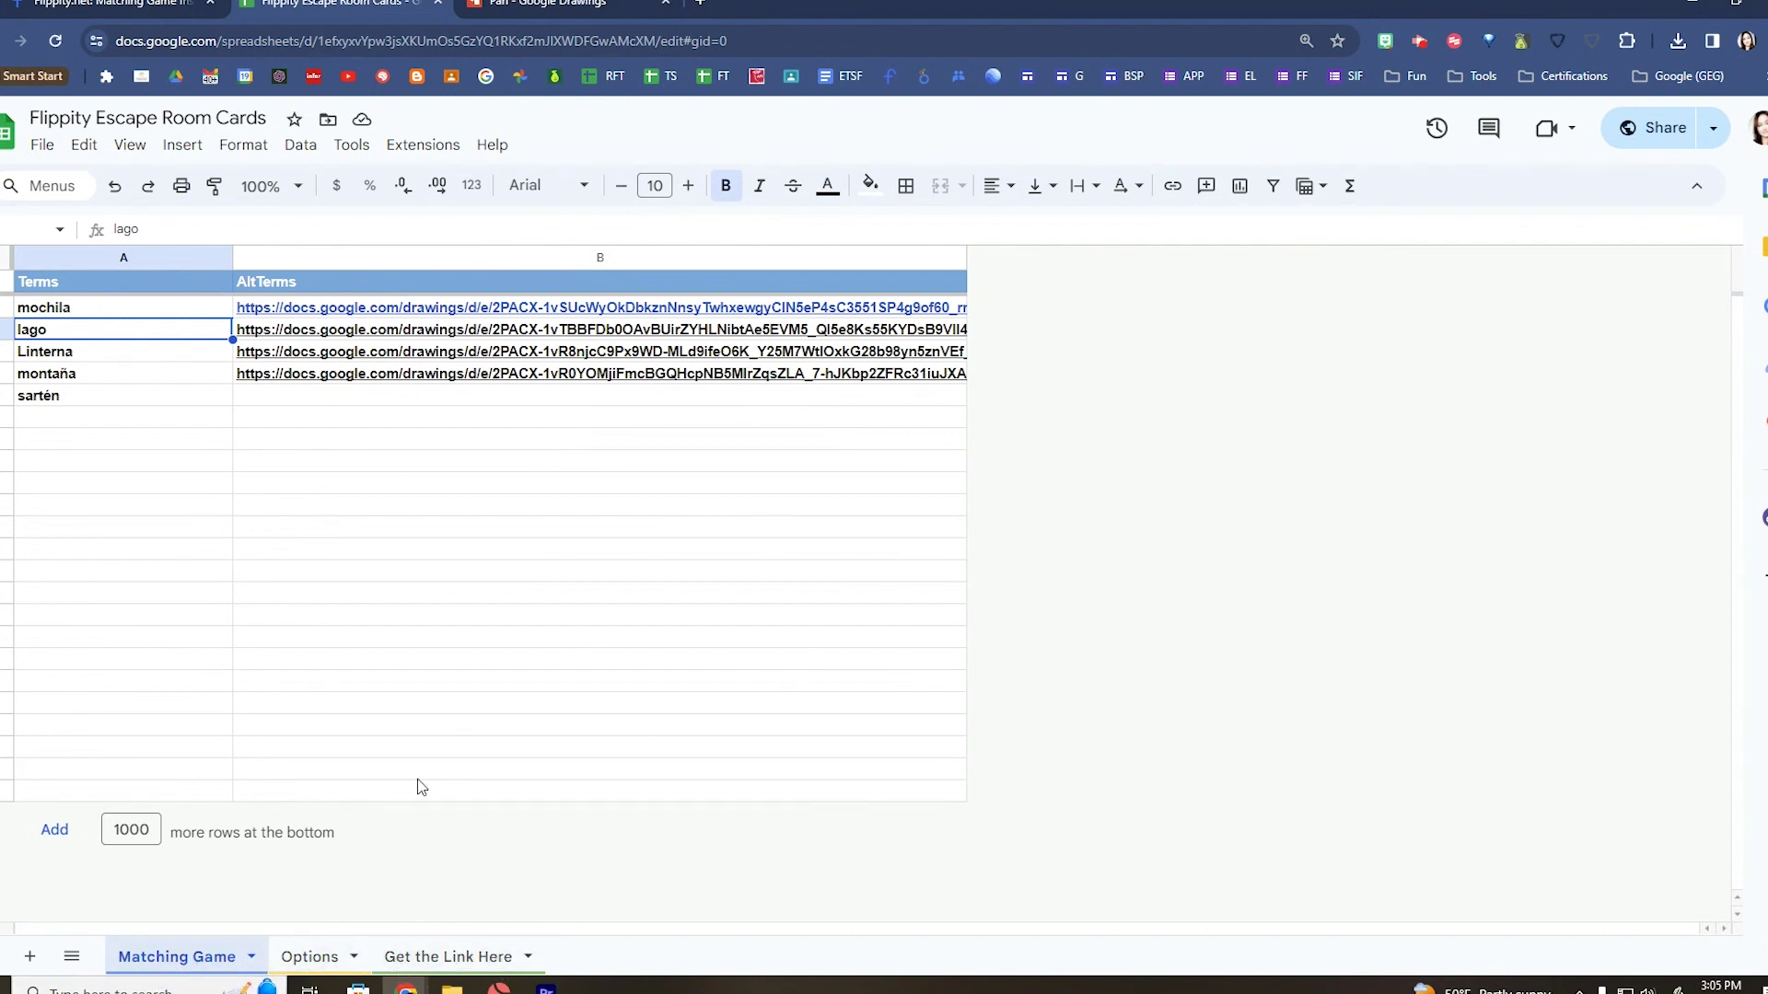
Review the terms mochila, lago, montaña and sartén, plus the drawing links for mochila and lago
{"action": "left_click", "coordinate": [143, 310]}
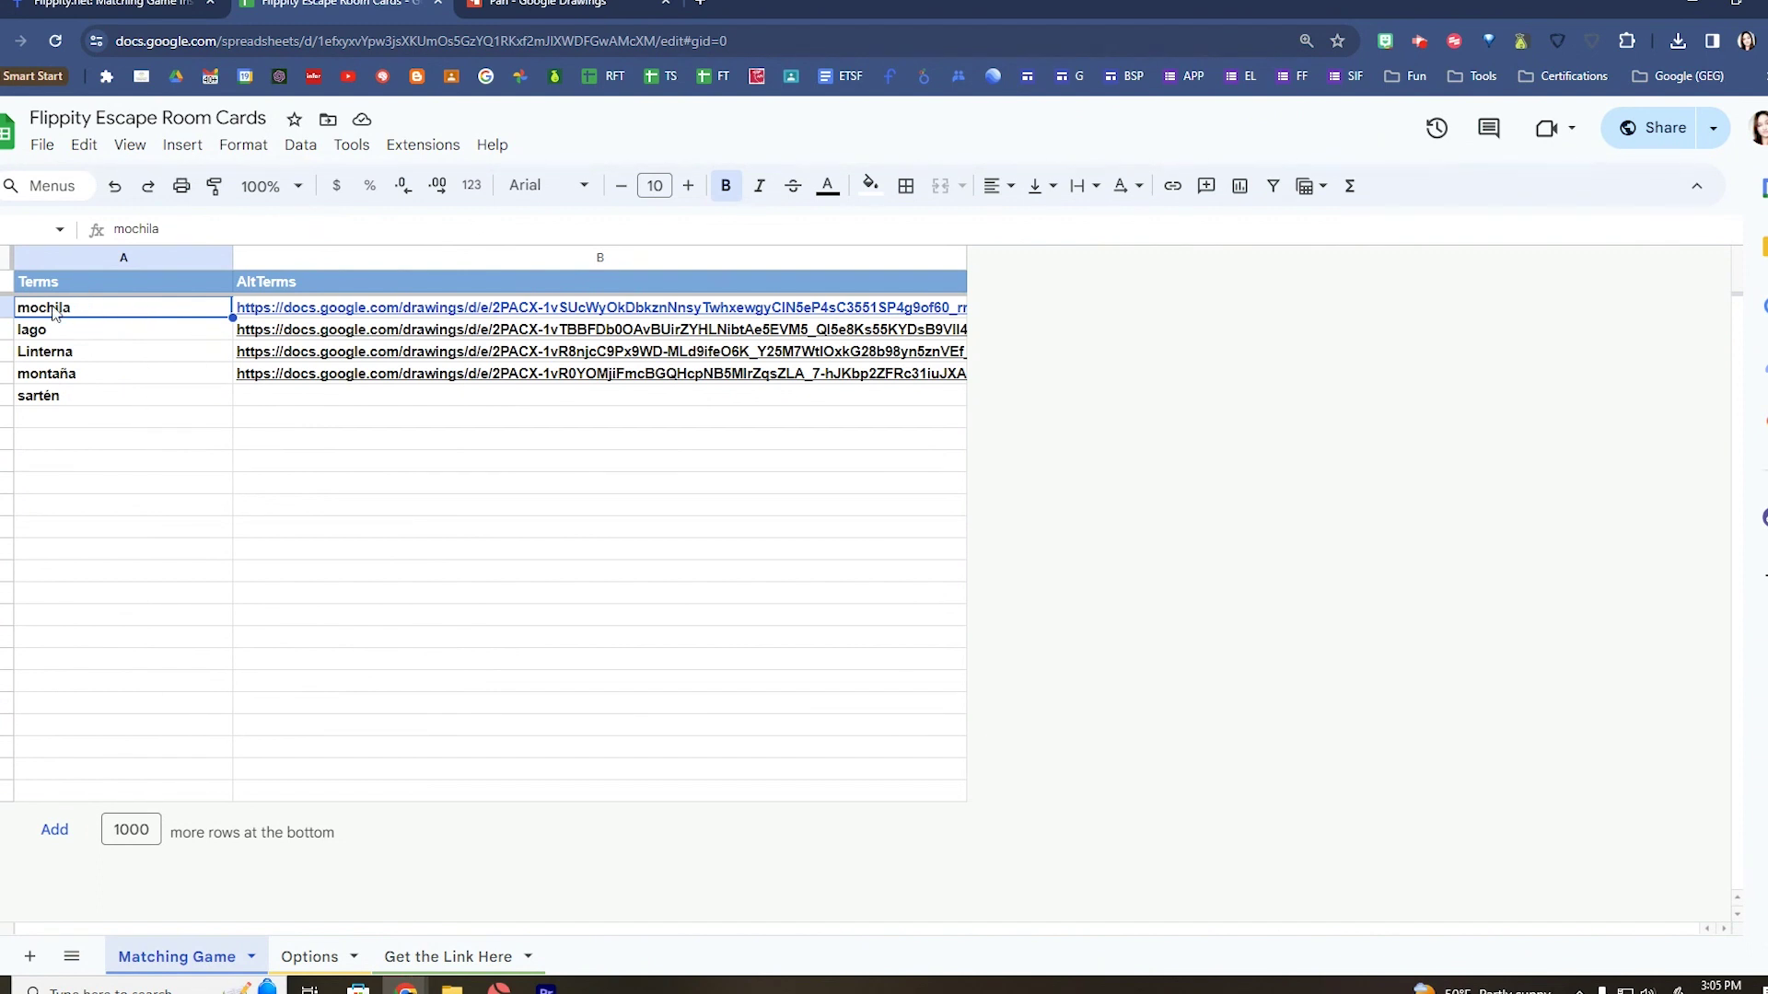
{"action": "left_click", "coordinate": [56, 331]}
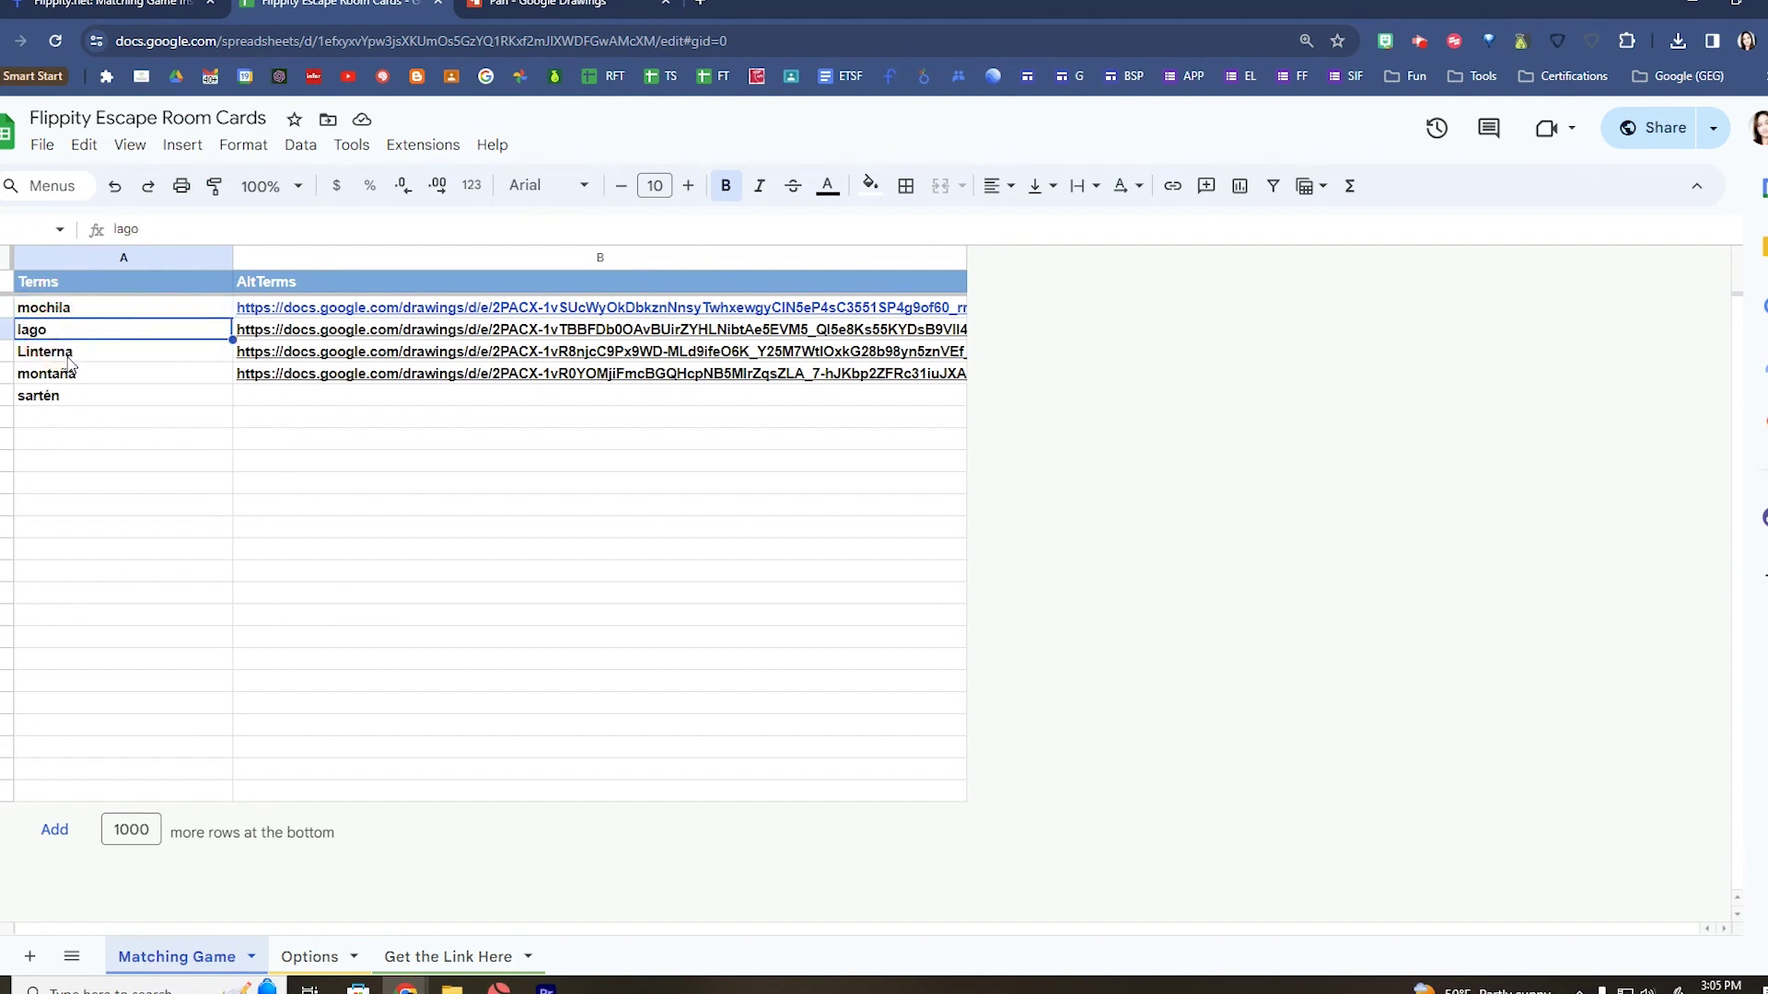
{"action": "left_click", "coordinate": [71, 375]}
{"action": "left_click", "coordinate": [69, 398]}
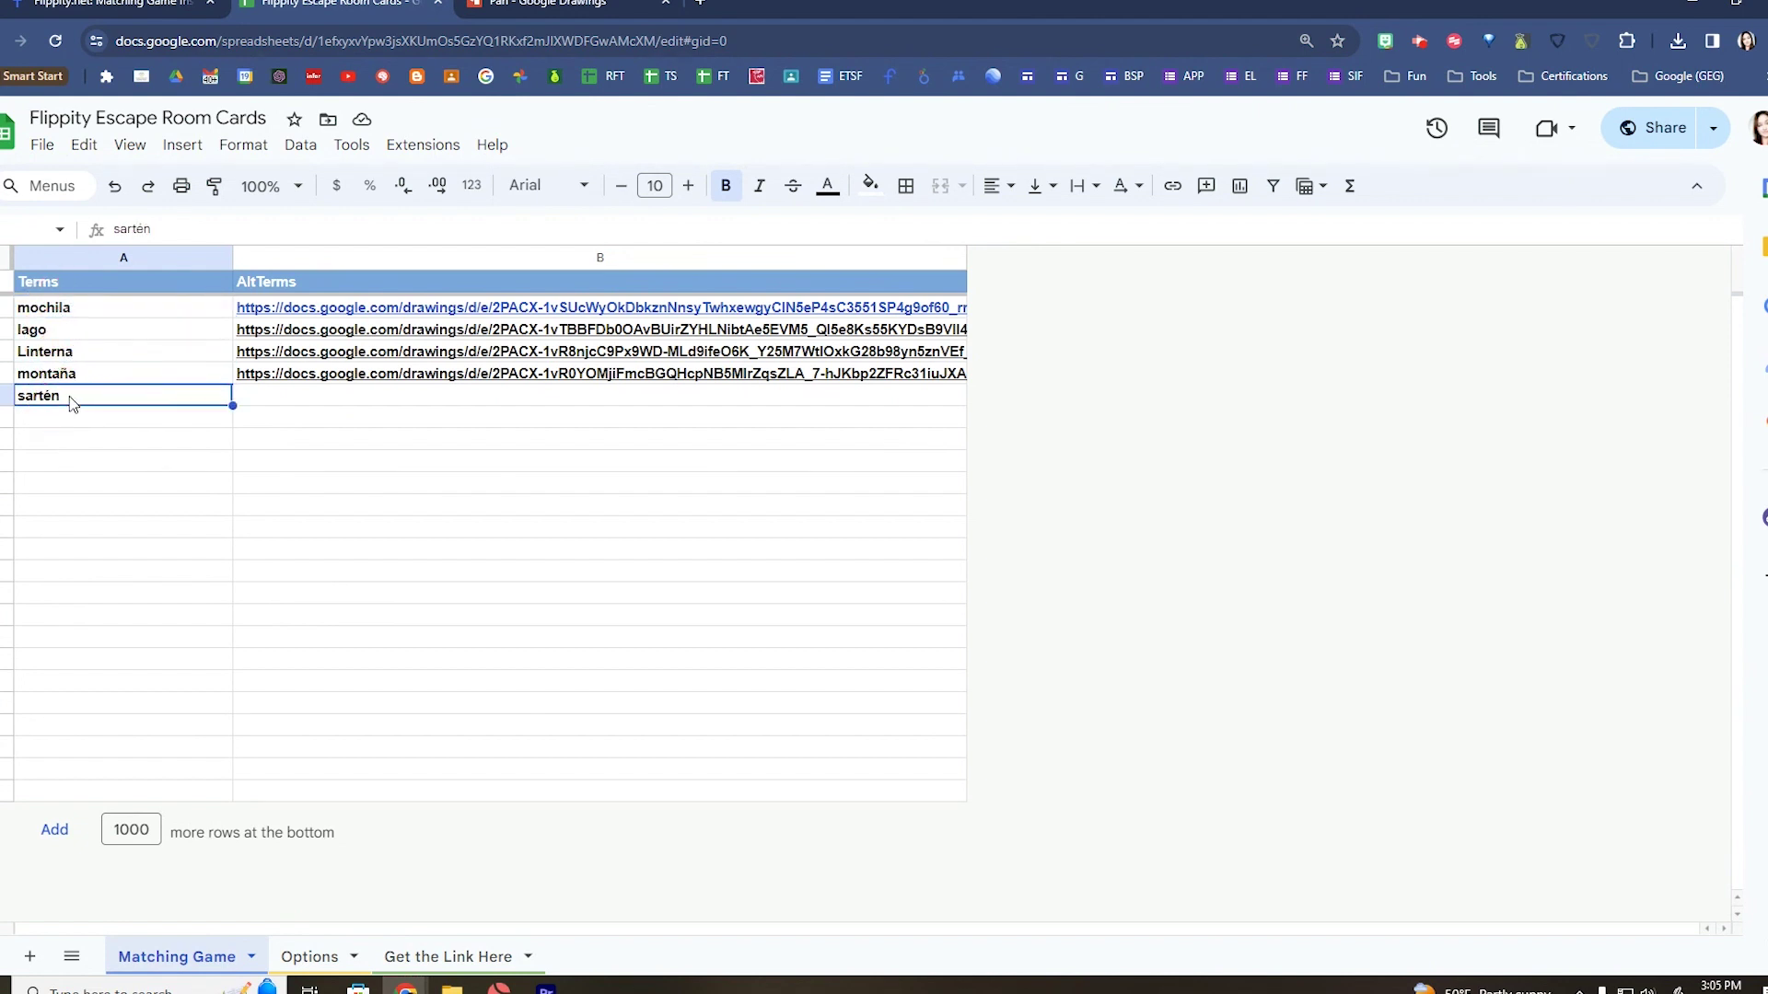
{"action": "left_click", "coordinate": [434, 311]}
{"action": "left_click", "coordinate": [663, 333]}
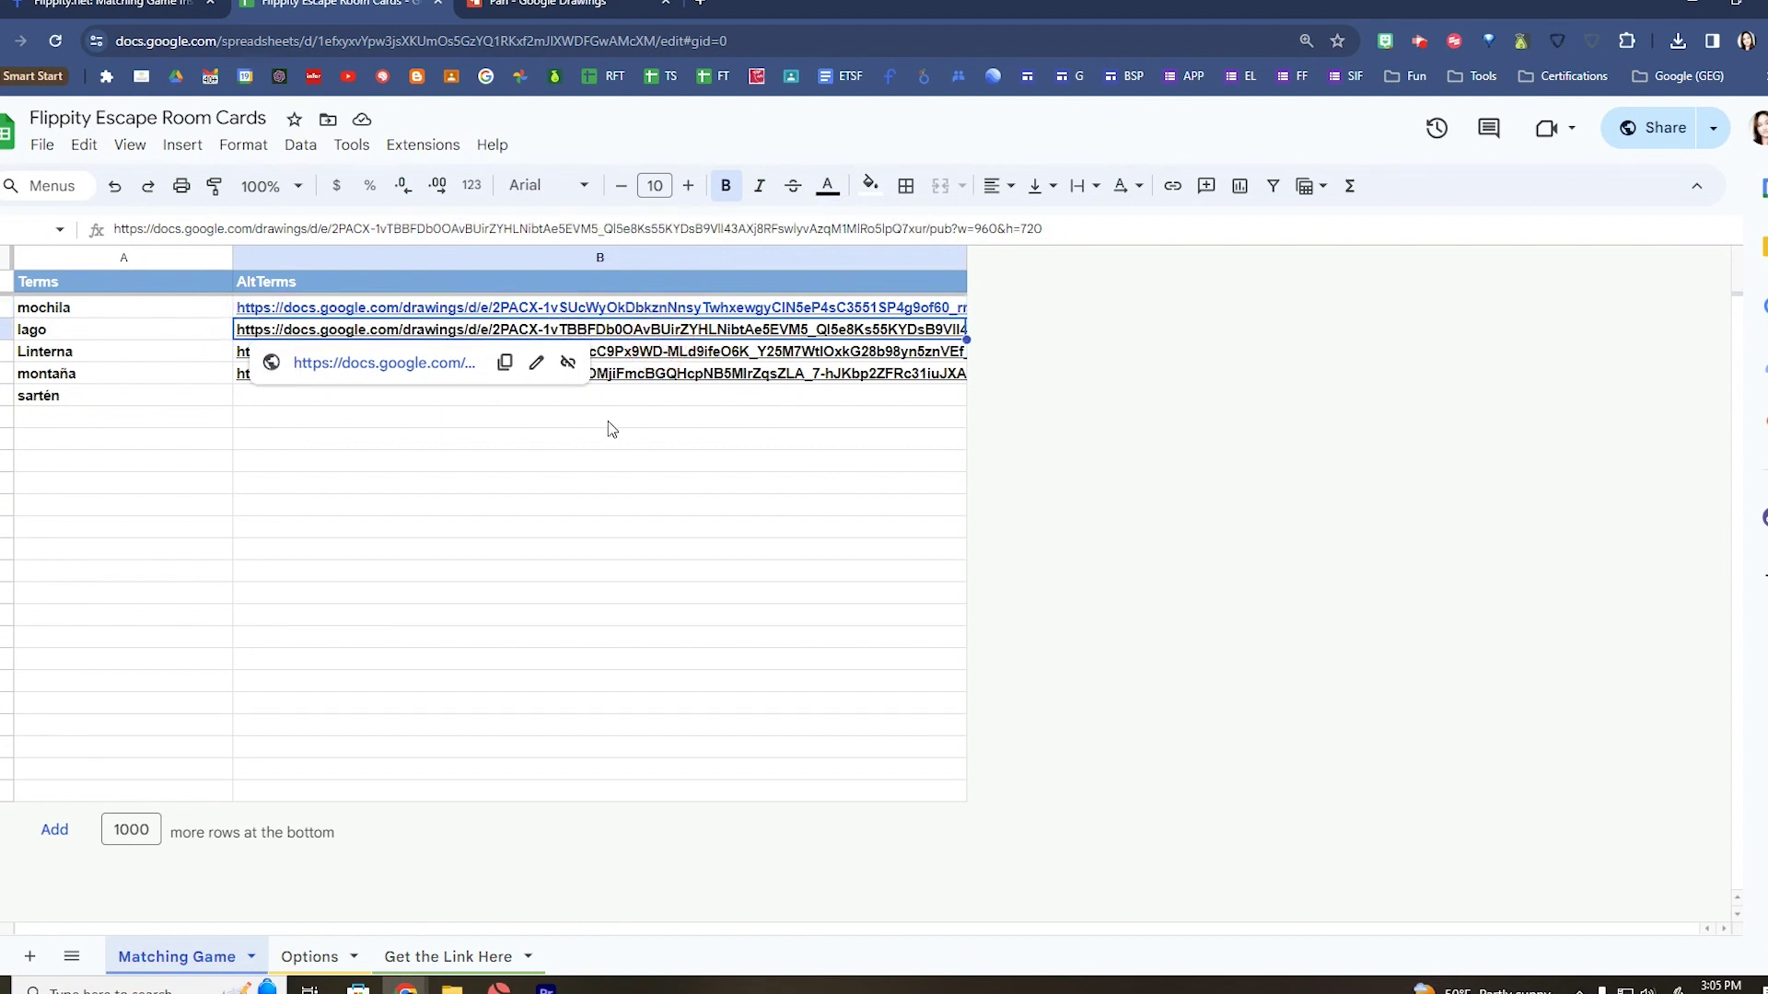
Enter Skillet beside sartén, then delete it to leave the image cell empty, and bring up the Pan drawing
{"action": "left_click", "coordinate": [281, 397]}
{"action": "type", "text": "Skillet"}
{"action": "left_click", "coordinate": [324, 460]}
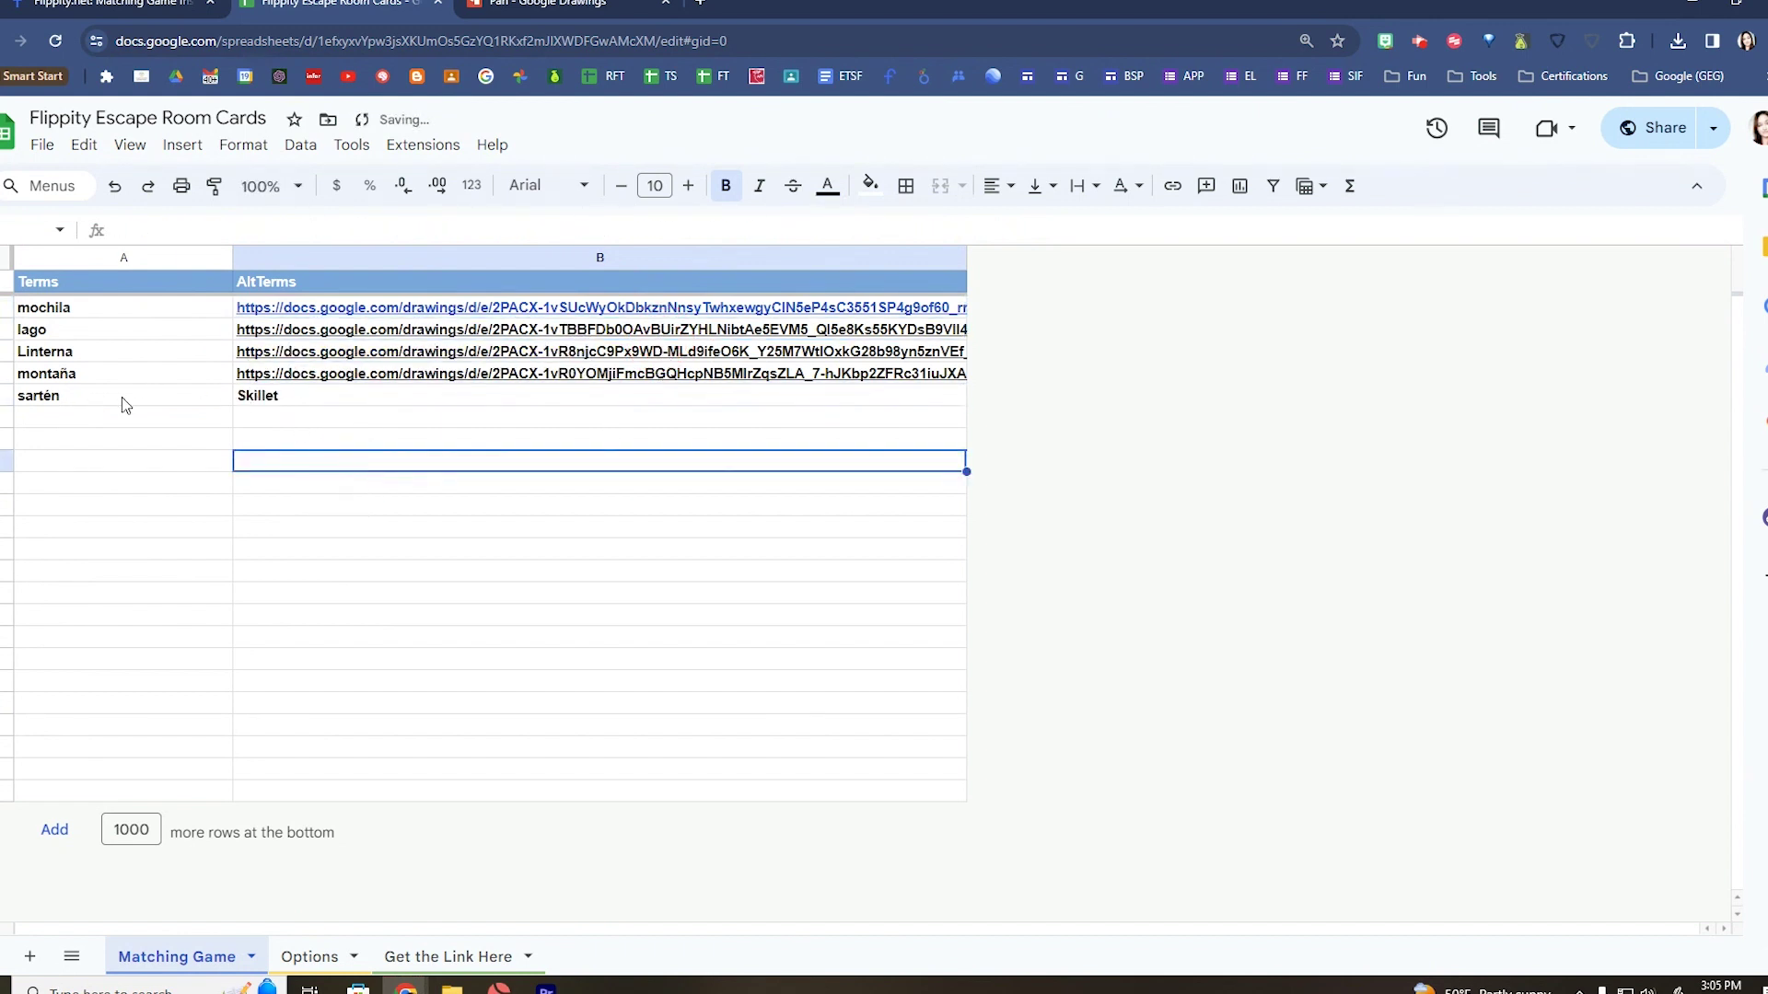
{"action": "left_click", "coordinate": [290, 405]}
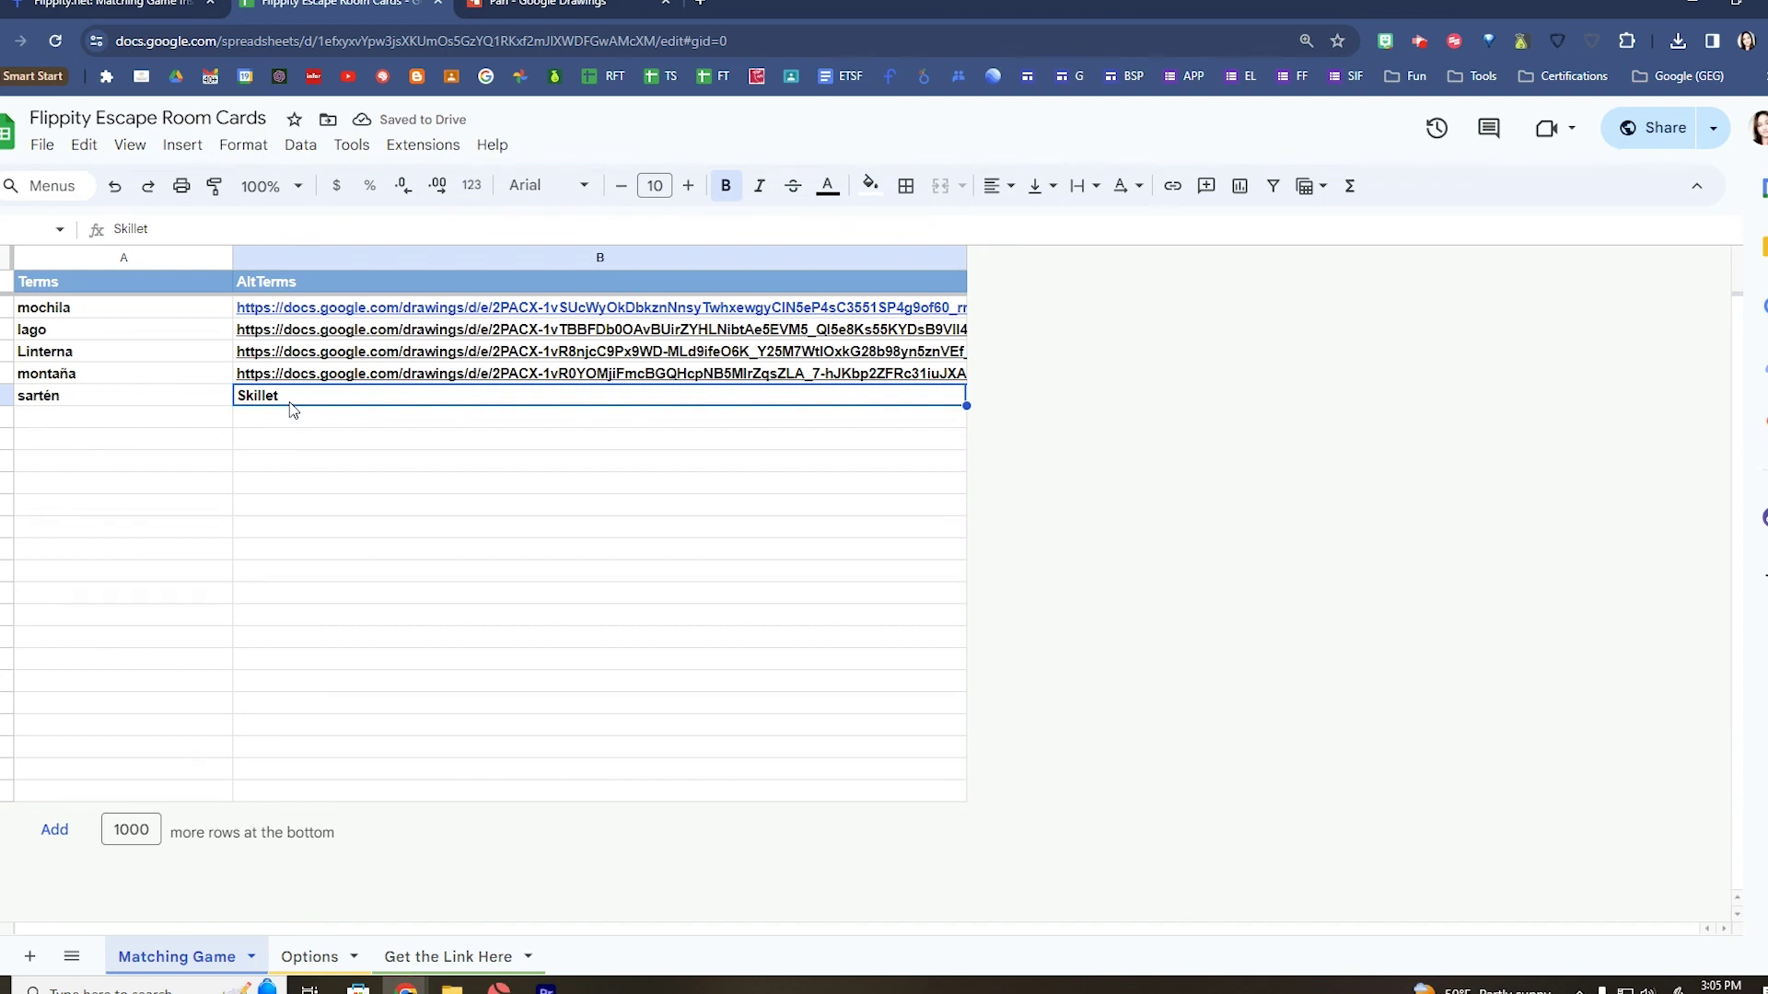
{"action": "key", "text": "Delete"}
{"action": "key", "text": "ctrl+Tab"}
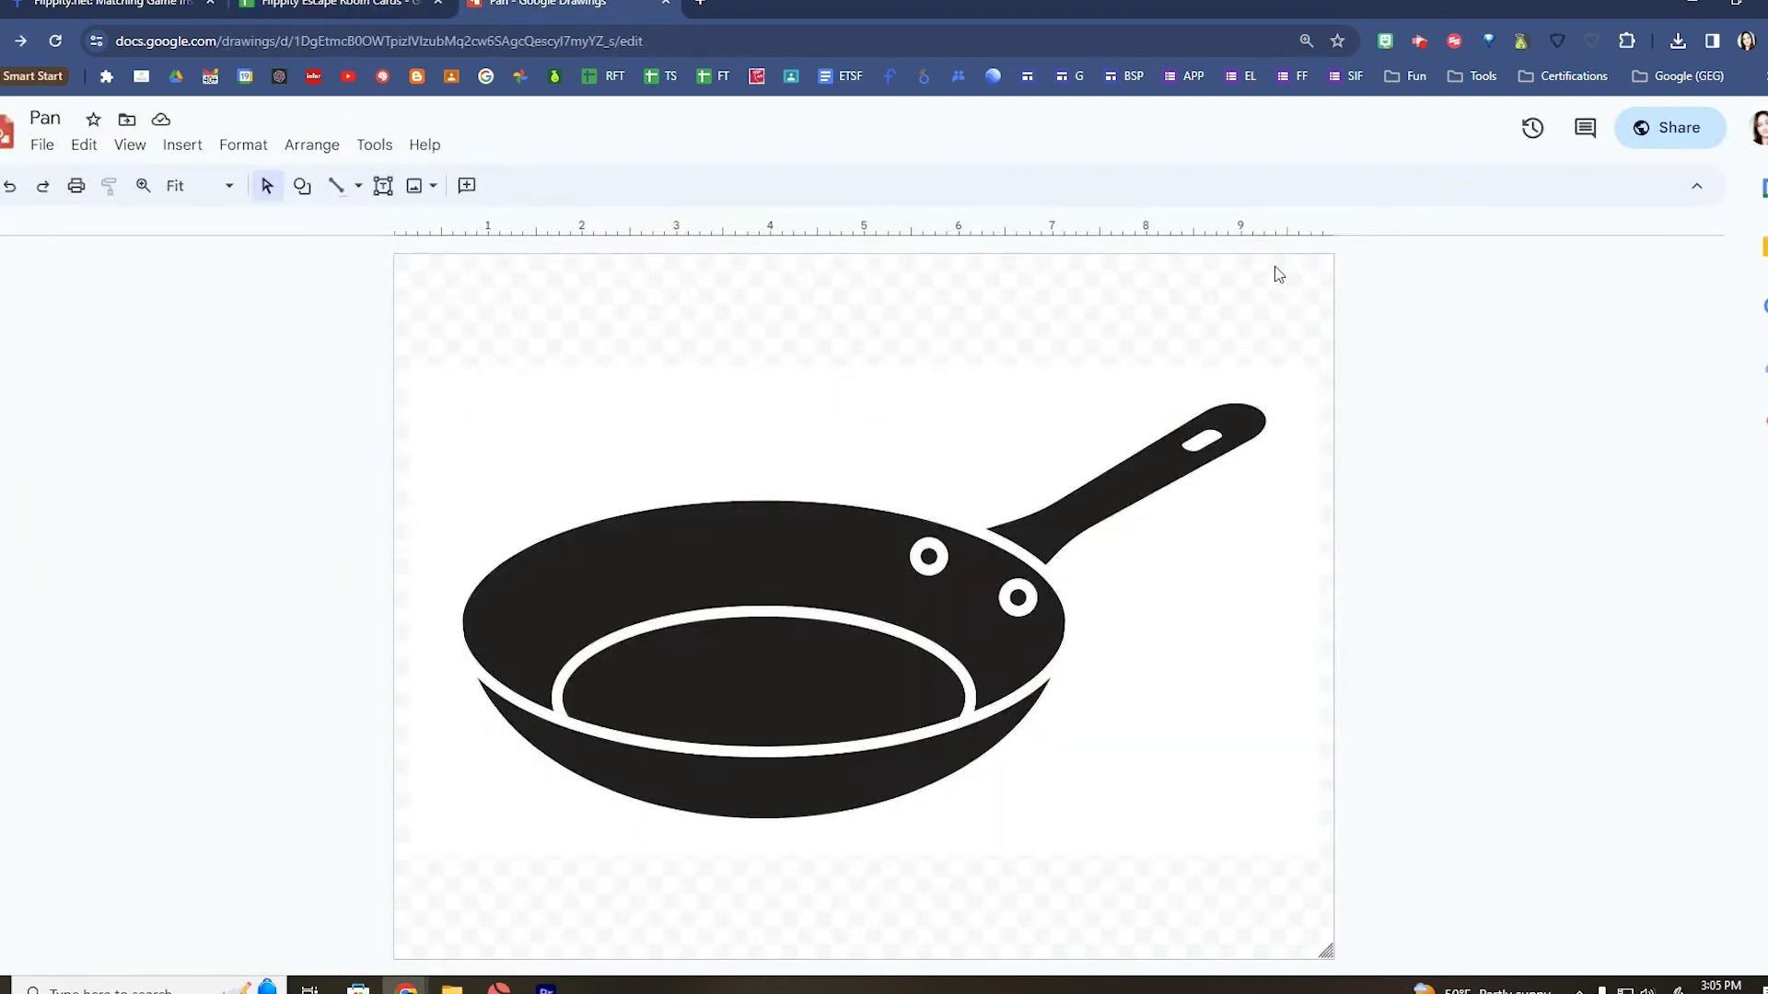
Check the pan image and the Pan drawing's sharing settings without changing them
{"action": "left_click", "coordinate": [643, 699]}
{"action": "left_click", "coordinate": [262, 458]}
{"action": "left_click", "coordinate": [1668, 129]}
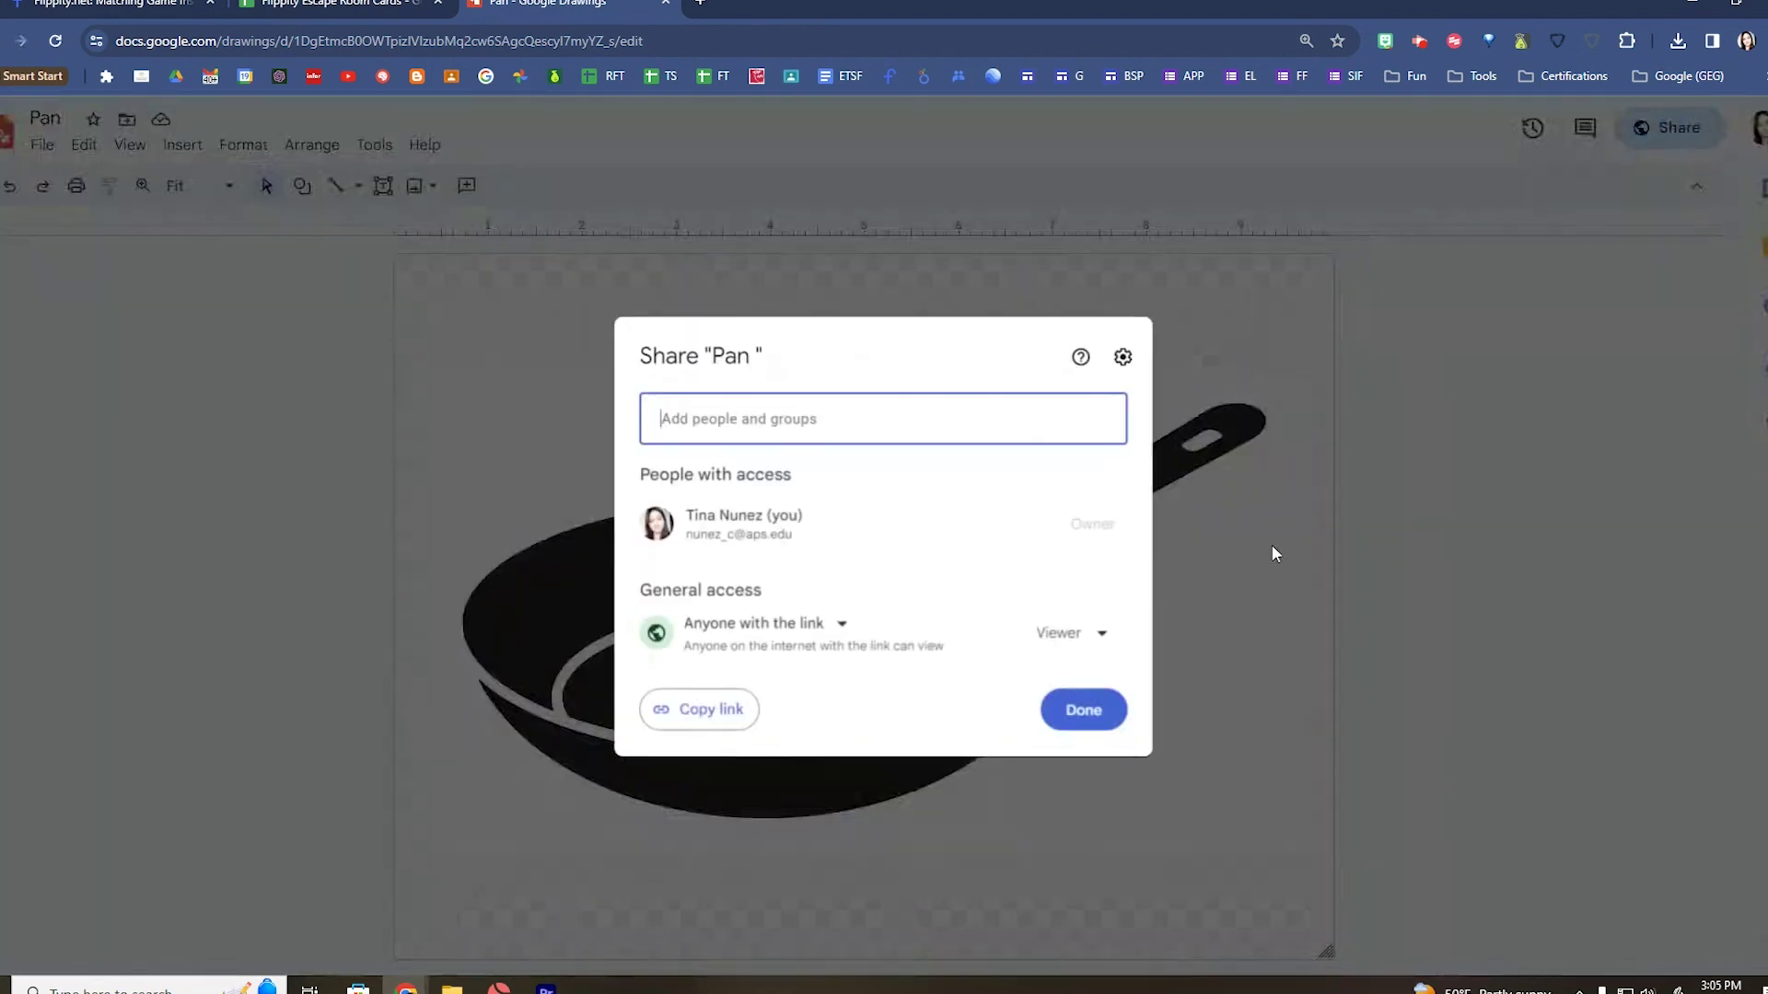
{"action": "left_click", "coordinate": [1082, 711]}
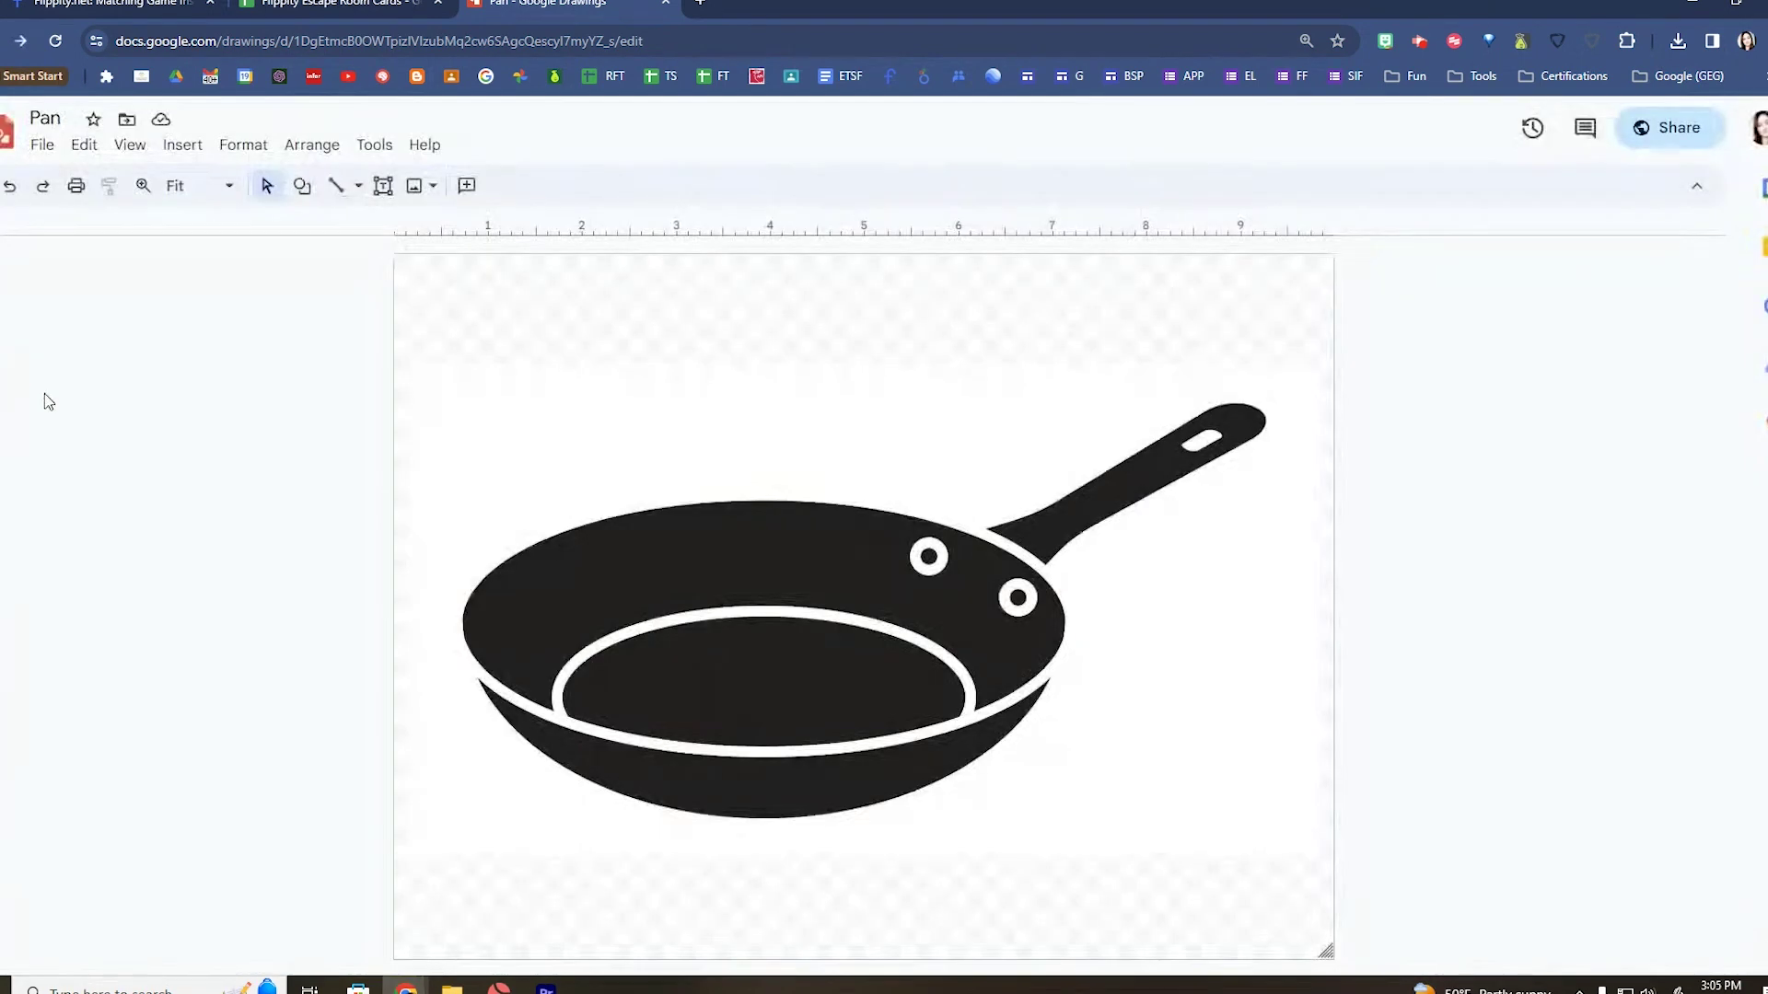
Publish the Pan drawing to the web and copy its published image link
{"action": "left_click", "coordinate": [43, 145]}
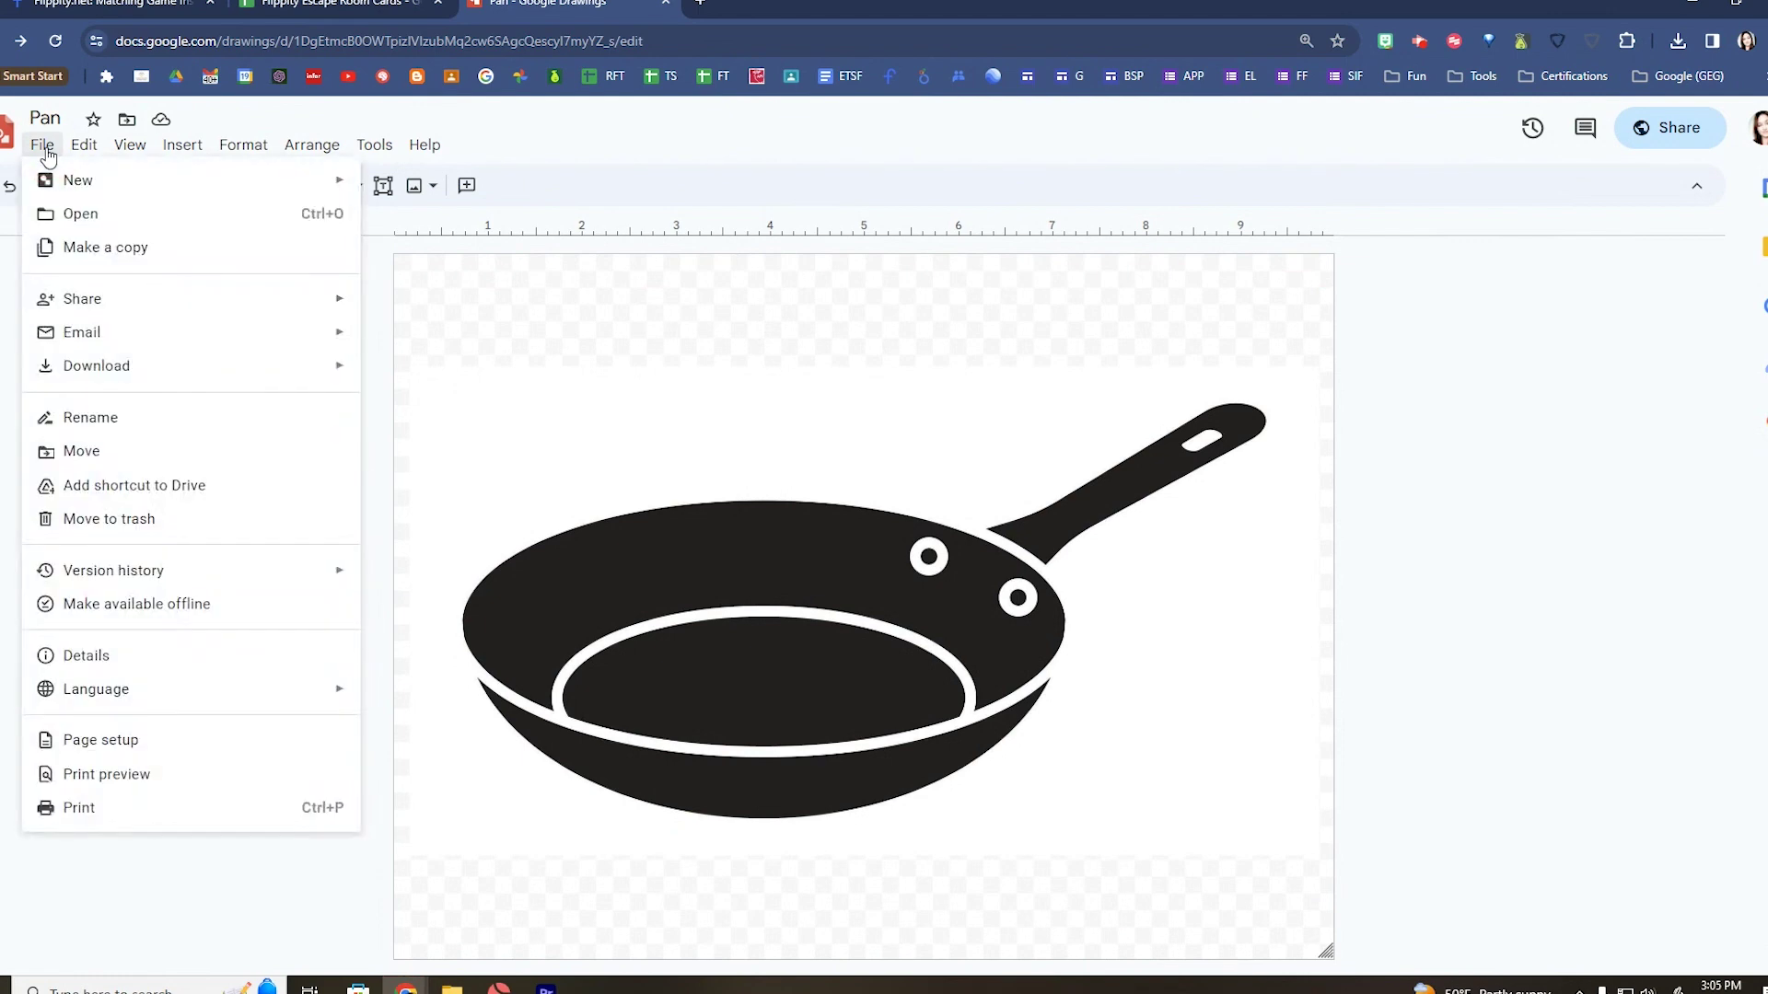
{"action": "mouse_move", "coordinate": [324, 319]}
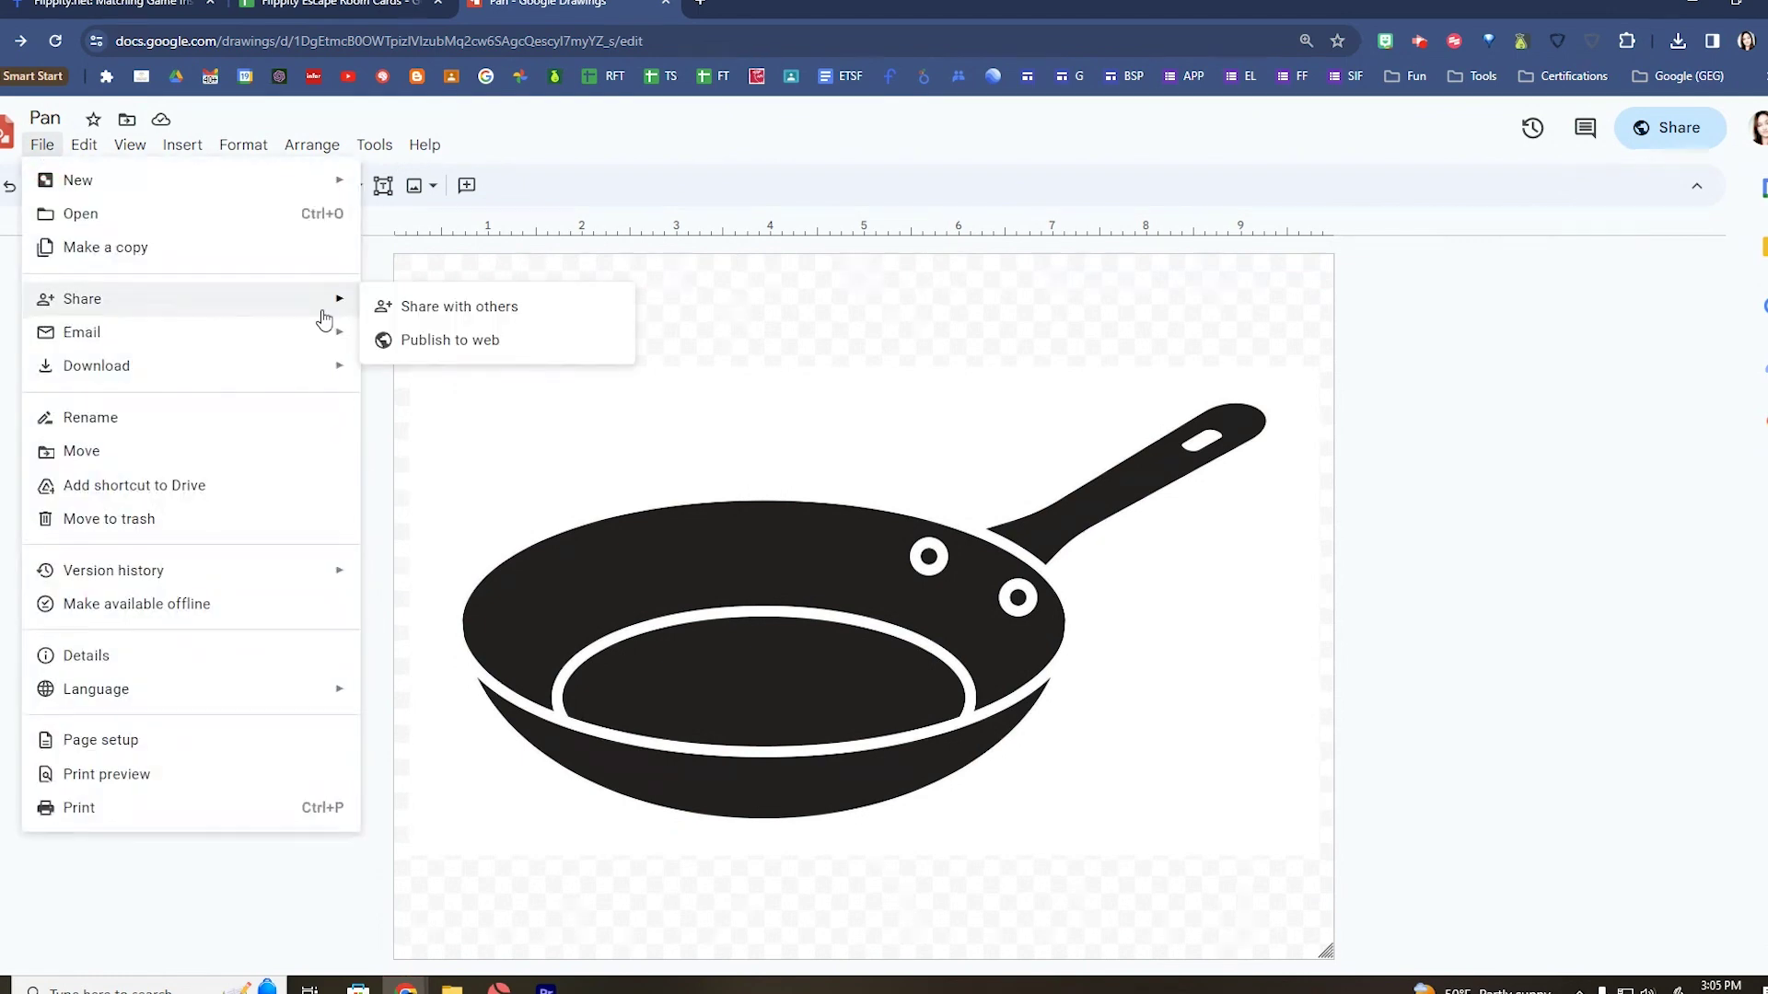
{"action": "left_click", "coordinate": [400, 340]}
{"action": "left_click", "coordinate": [771, 502]}
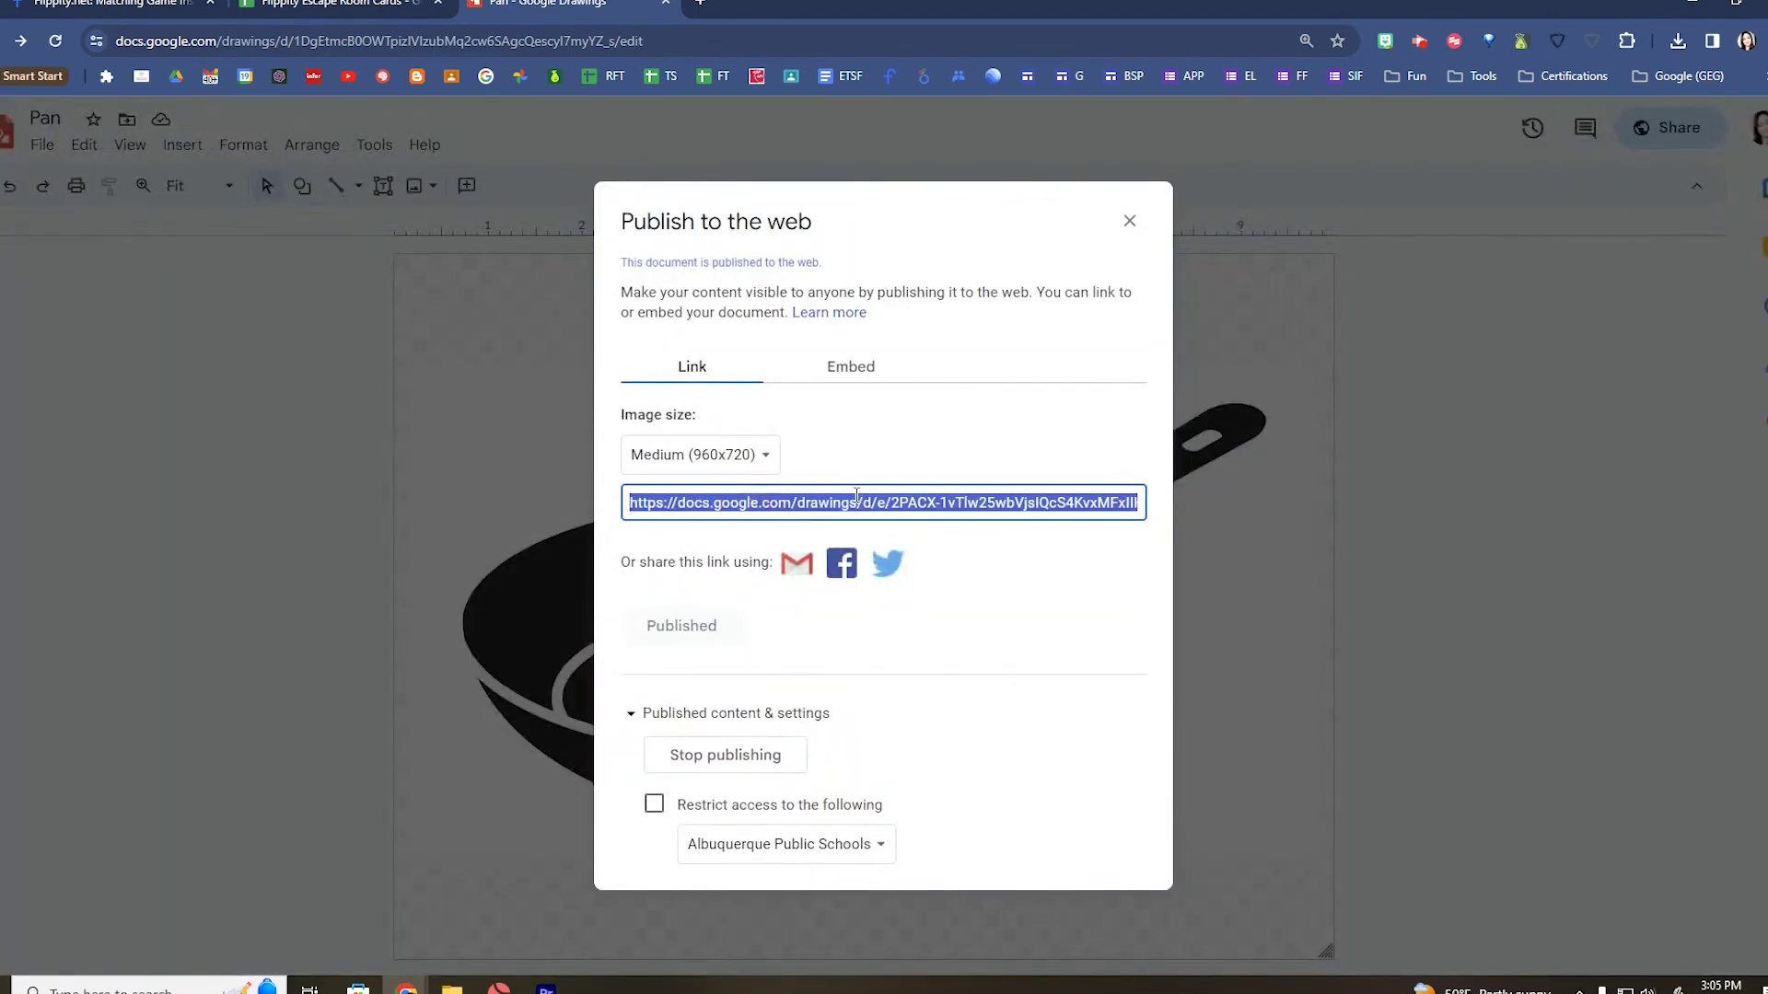
{"action": "left_click", "coordinate": [778, 511]}
{"action": "right_click", "coordinate": [808, 512]}
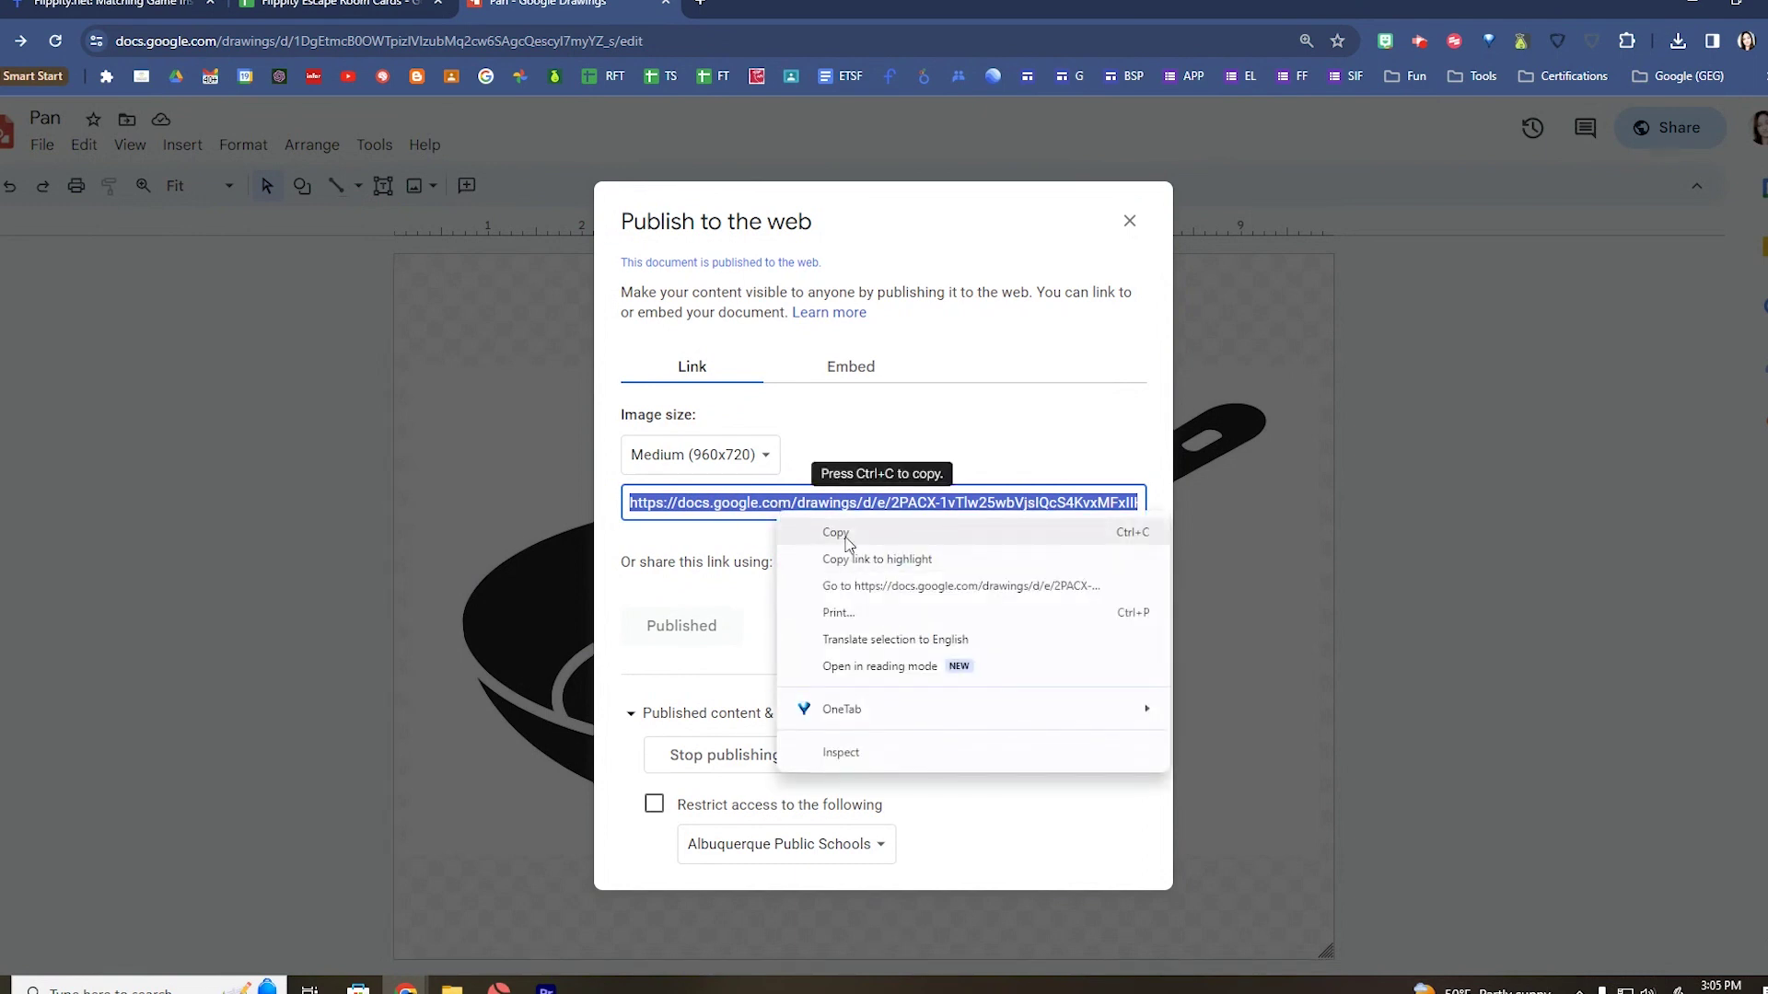
{"action": "left_click", "coordinate": [845, 537]}
{"action": "left_click", "coordinate": [316, 3]}
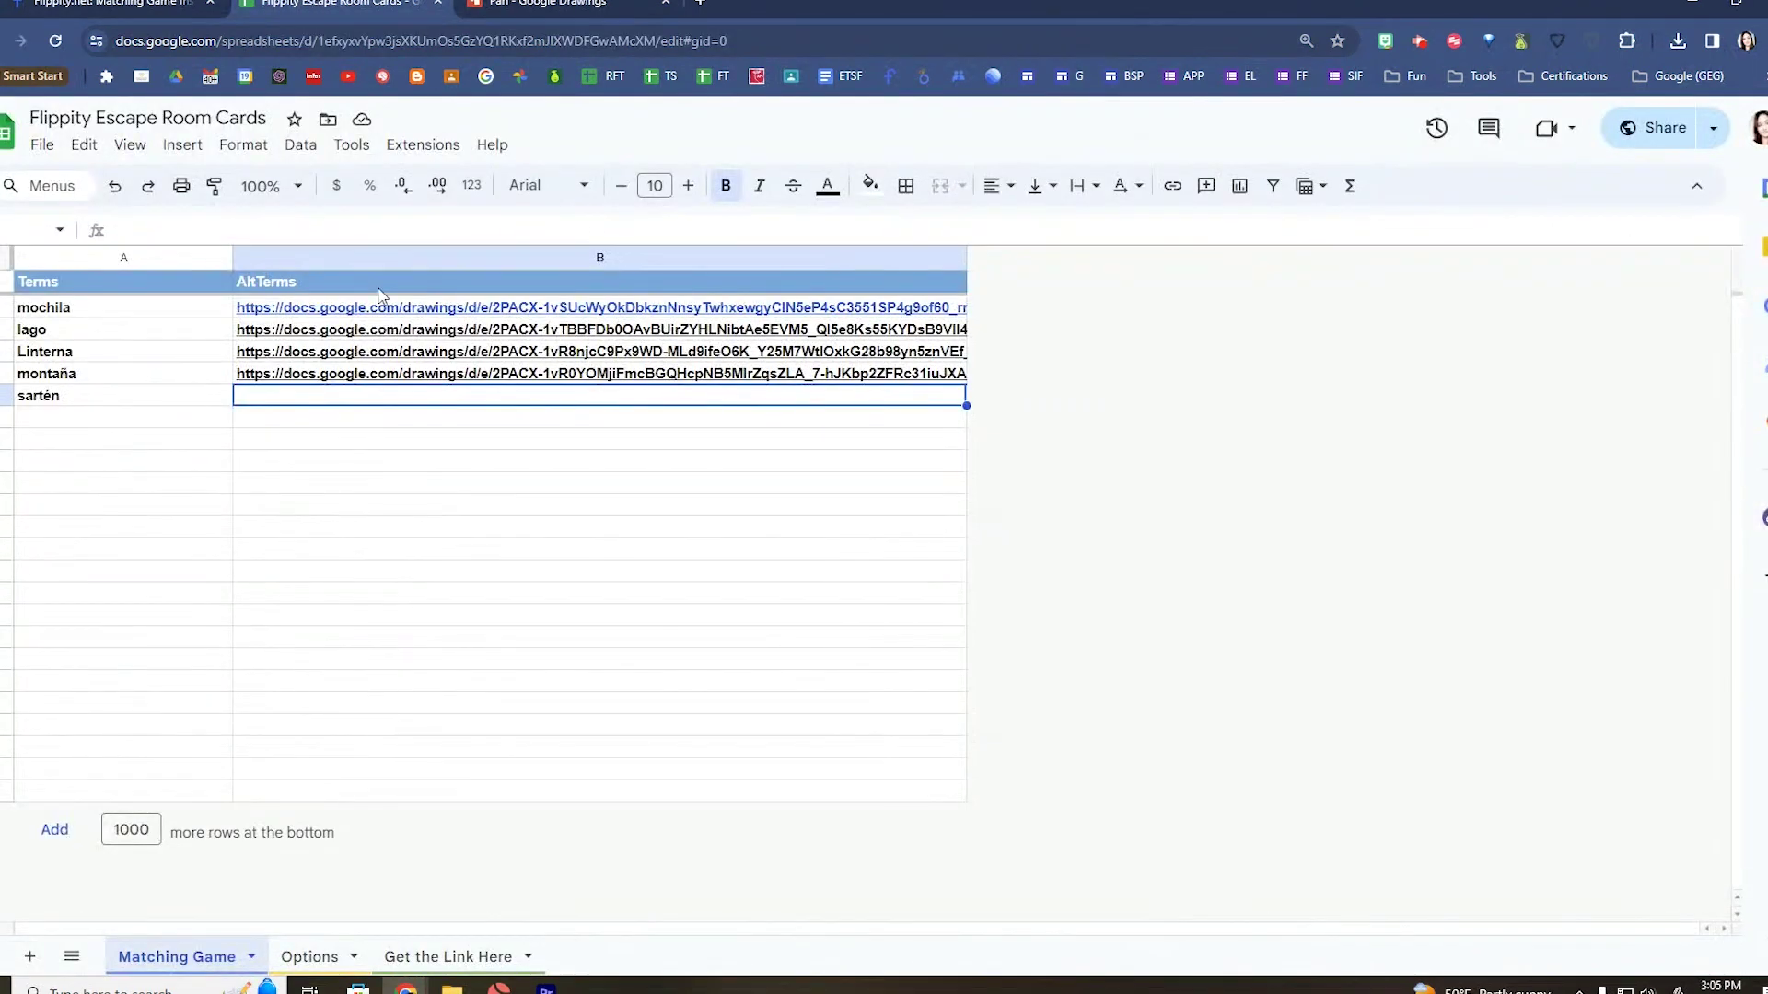
Paste the Pan drawing link into AltTerms cell B6 beside sartén and verify it
{"action": "left_click", "coordinate": [306, 405]}
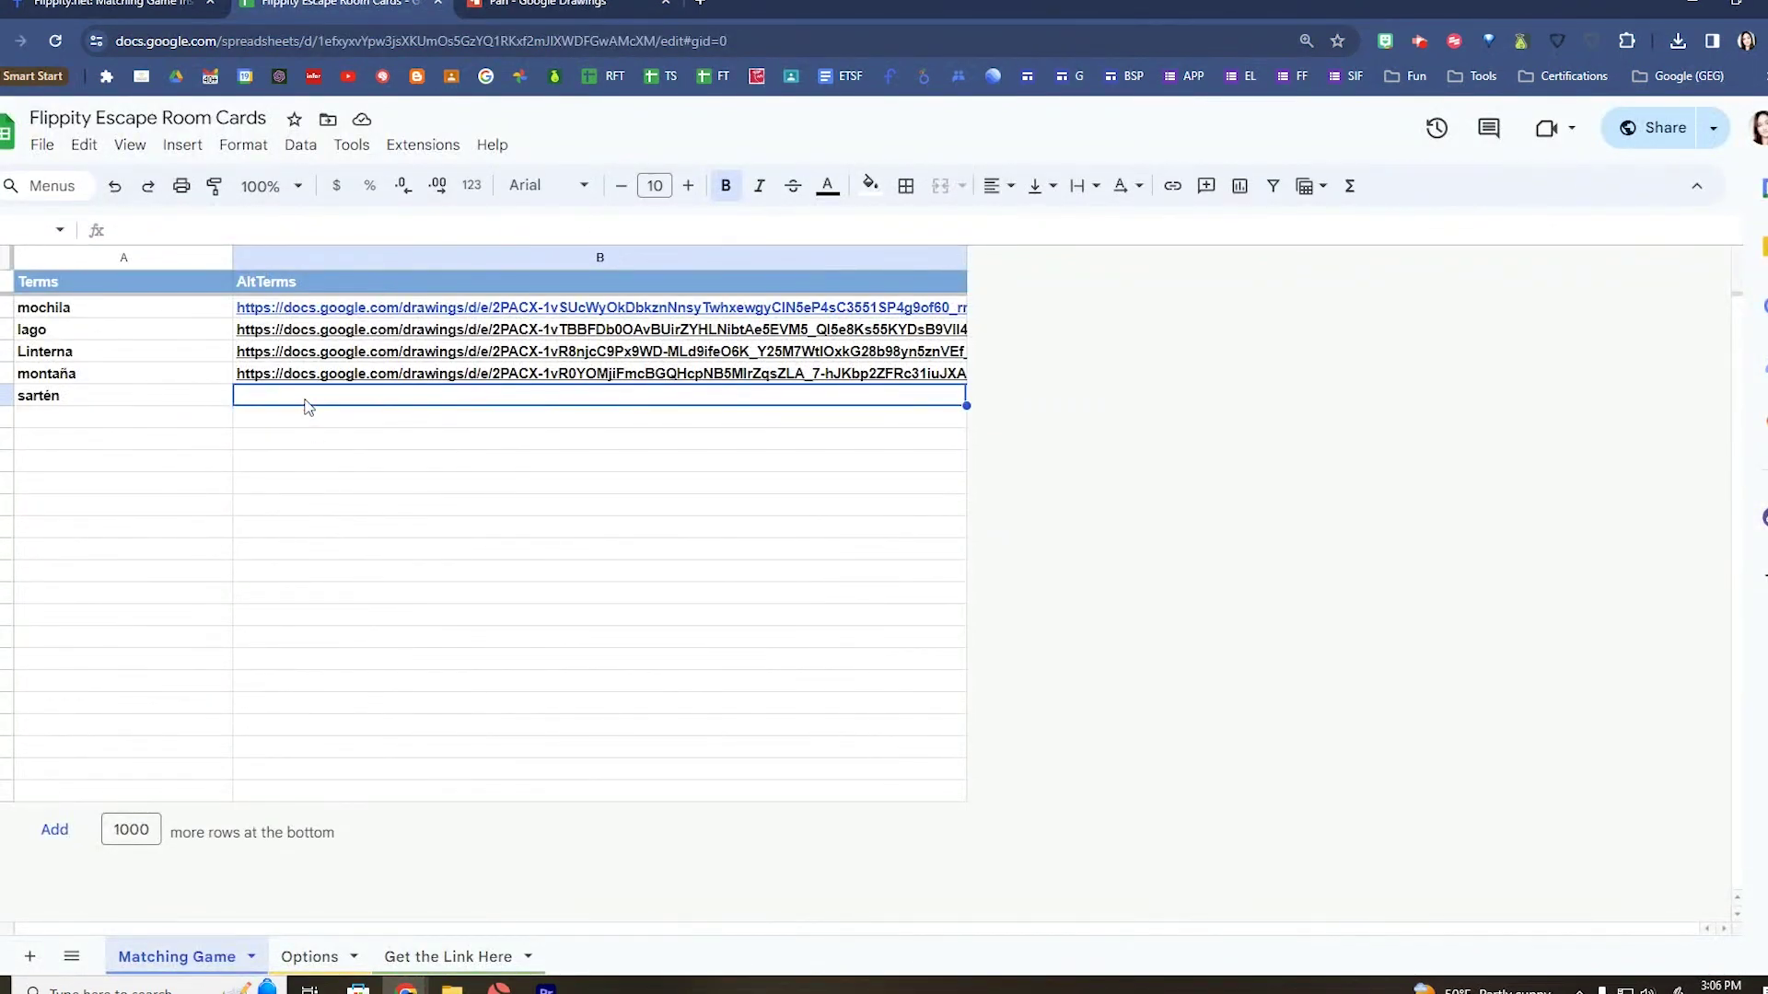
{"action": "key", "text": "ctrl+v"}
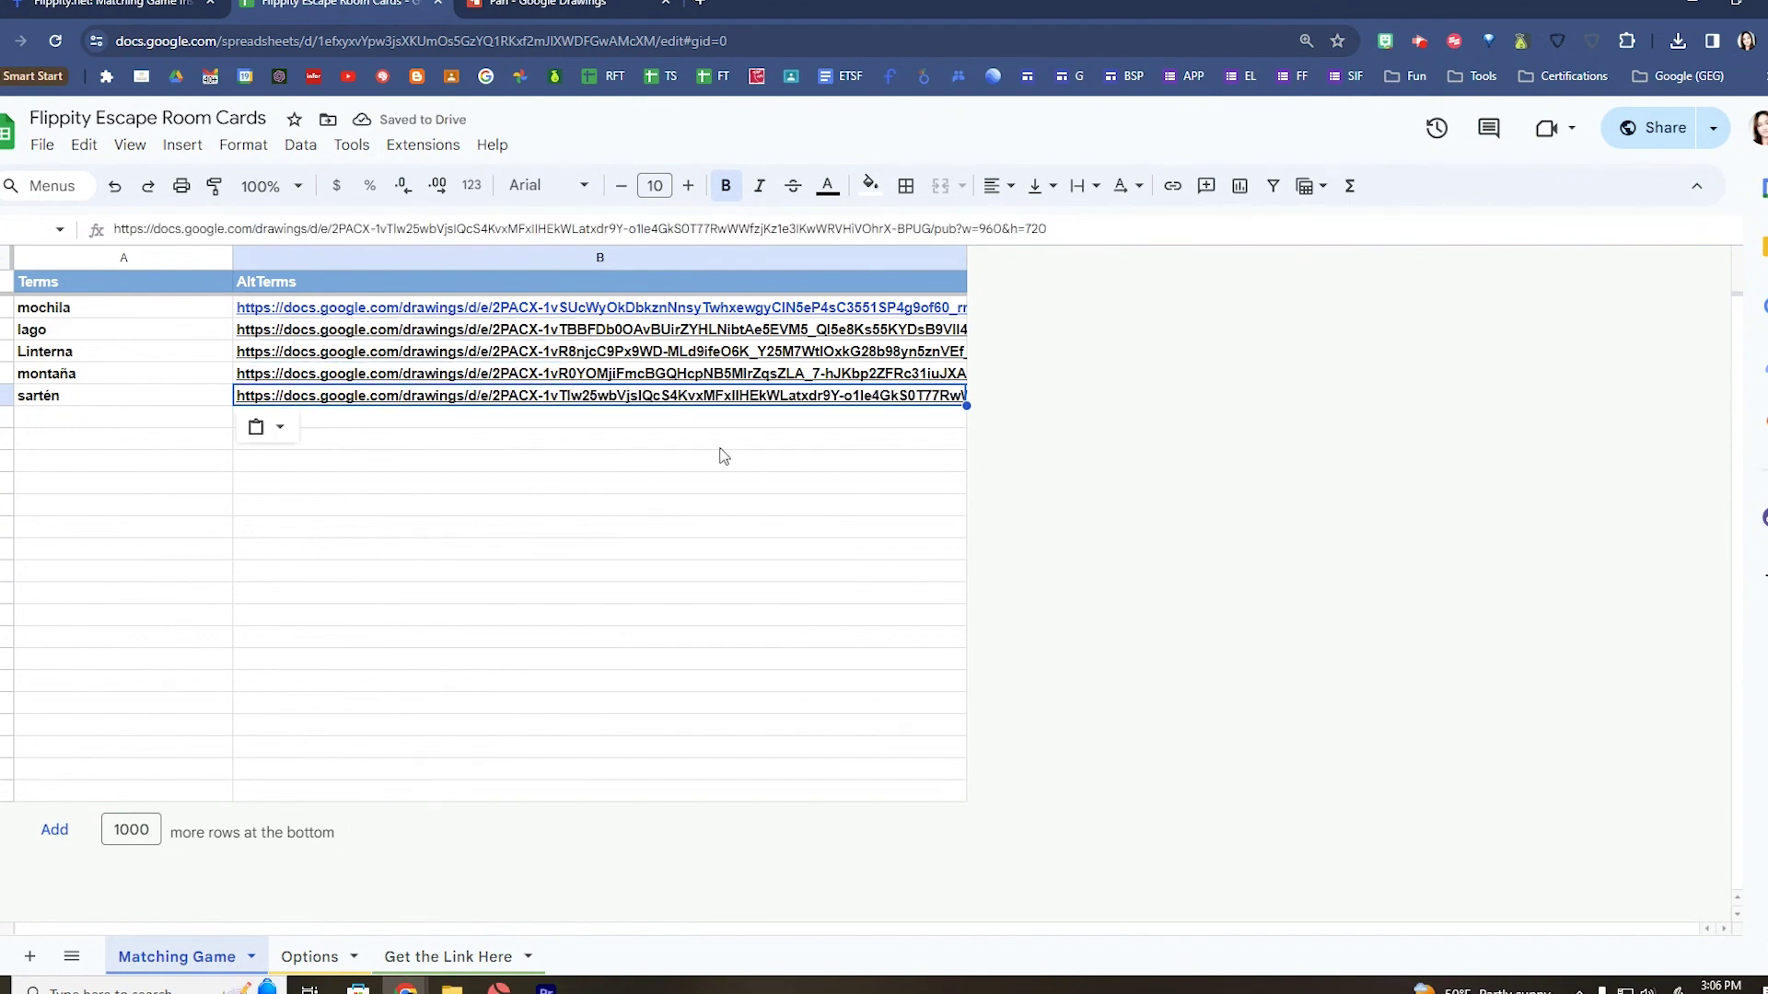
{"action": "left_click", "coordinate": [721, 442]}
{"action": "left_click", "coordinate": [368, 400]}
{"action": "left_click", "coordinate": [817, 441]}
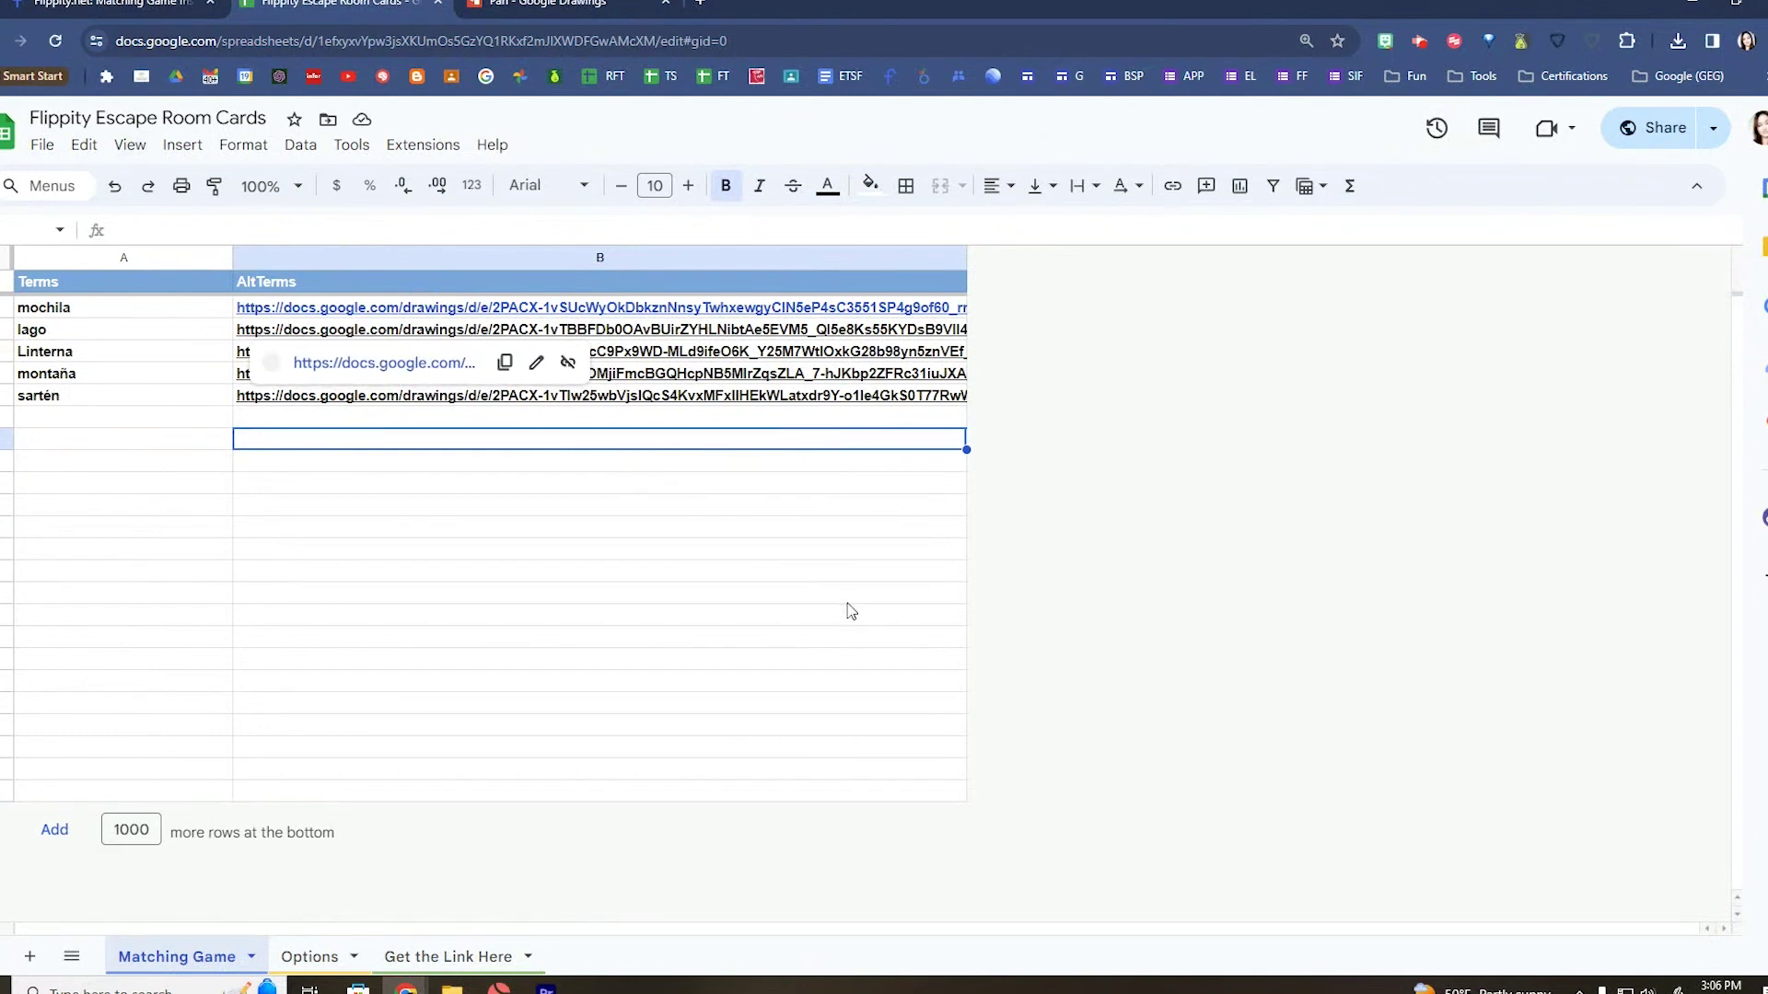
{"action": "left_click", "coordinate": [313, 957]}
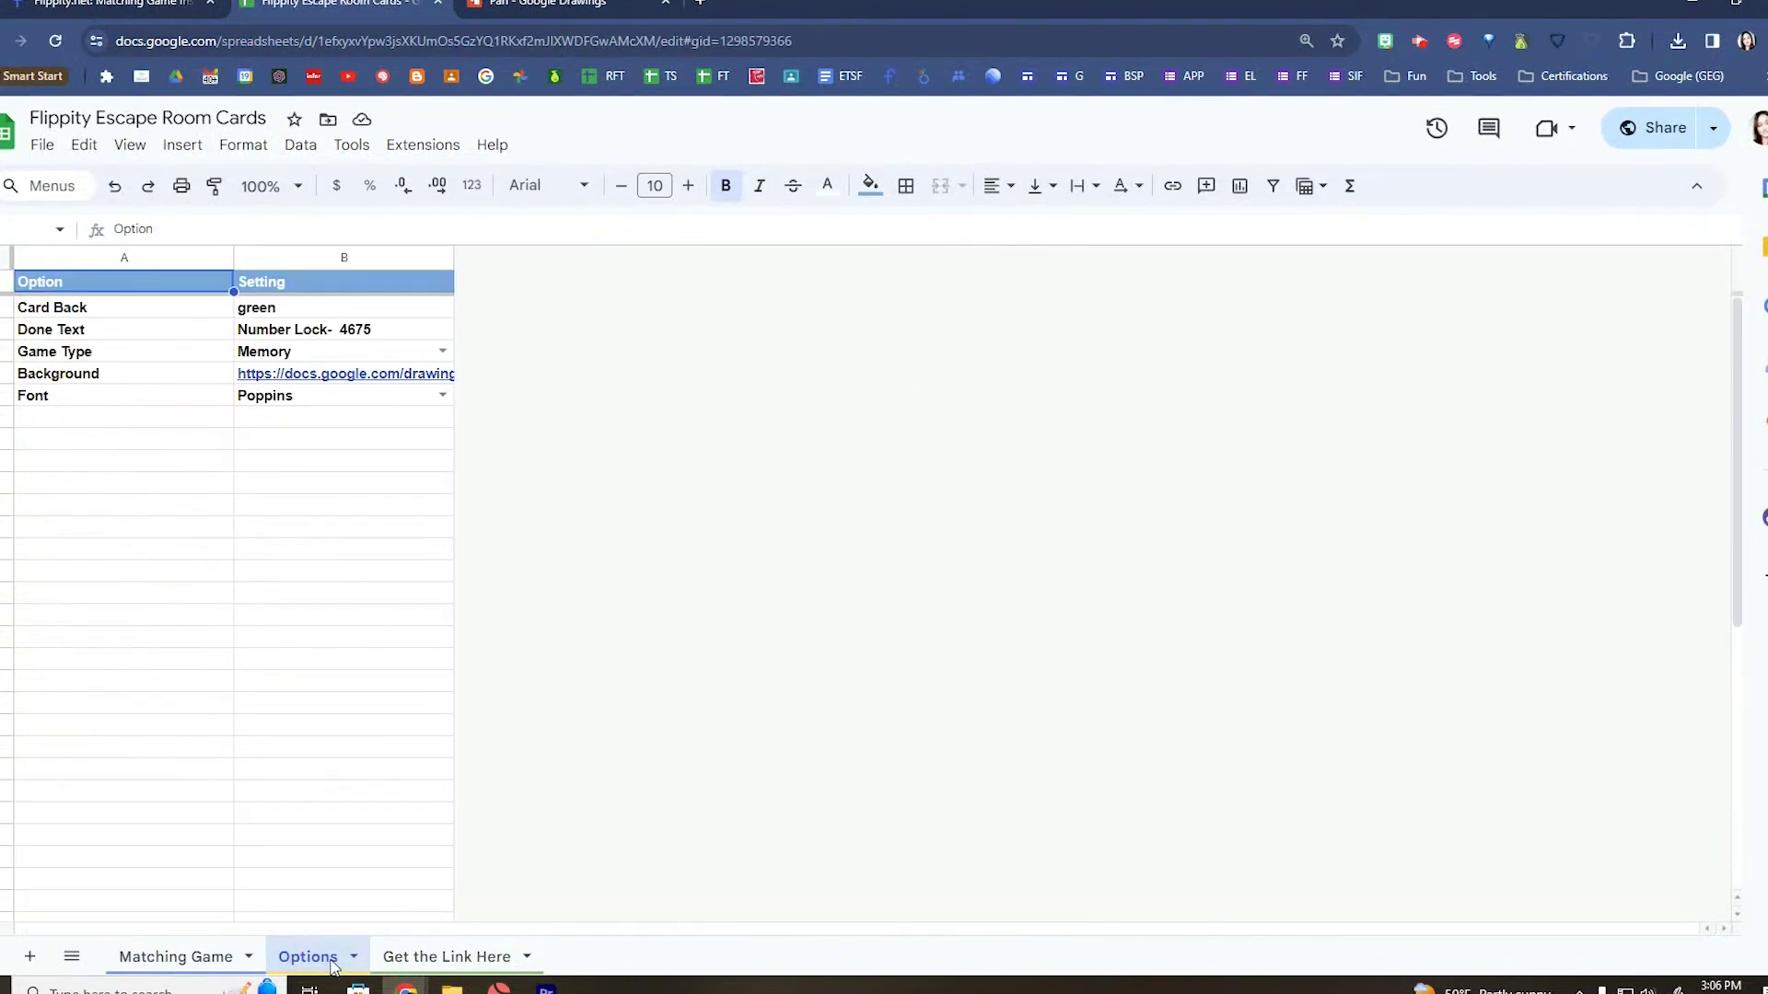
Review the Done Text, Game Type, background, Poppins font and green card back settings
{"action": "left_click", "coordinate": [347, 334]}
{"action": "left_click", "coordinate": [351, 356]}
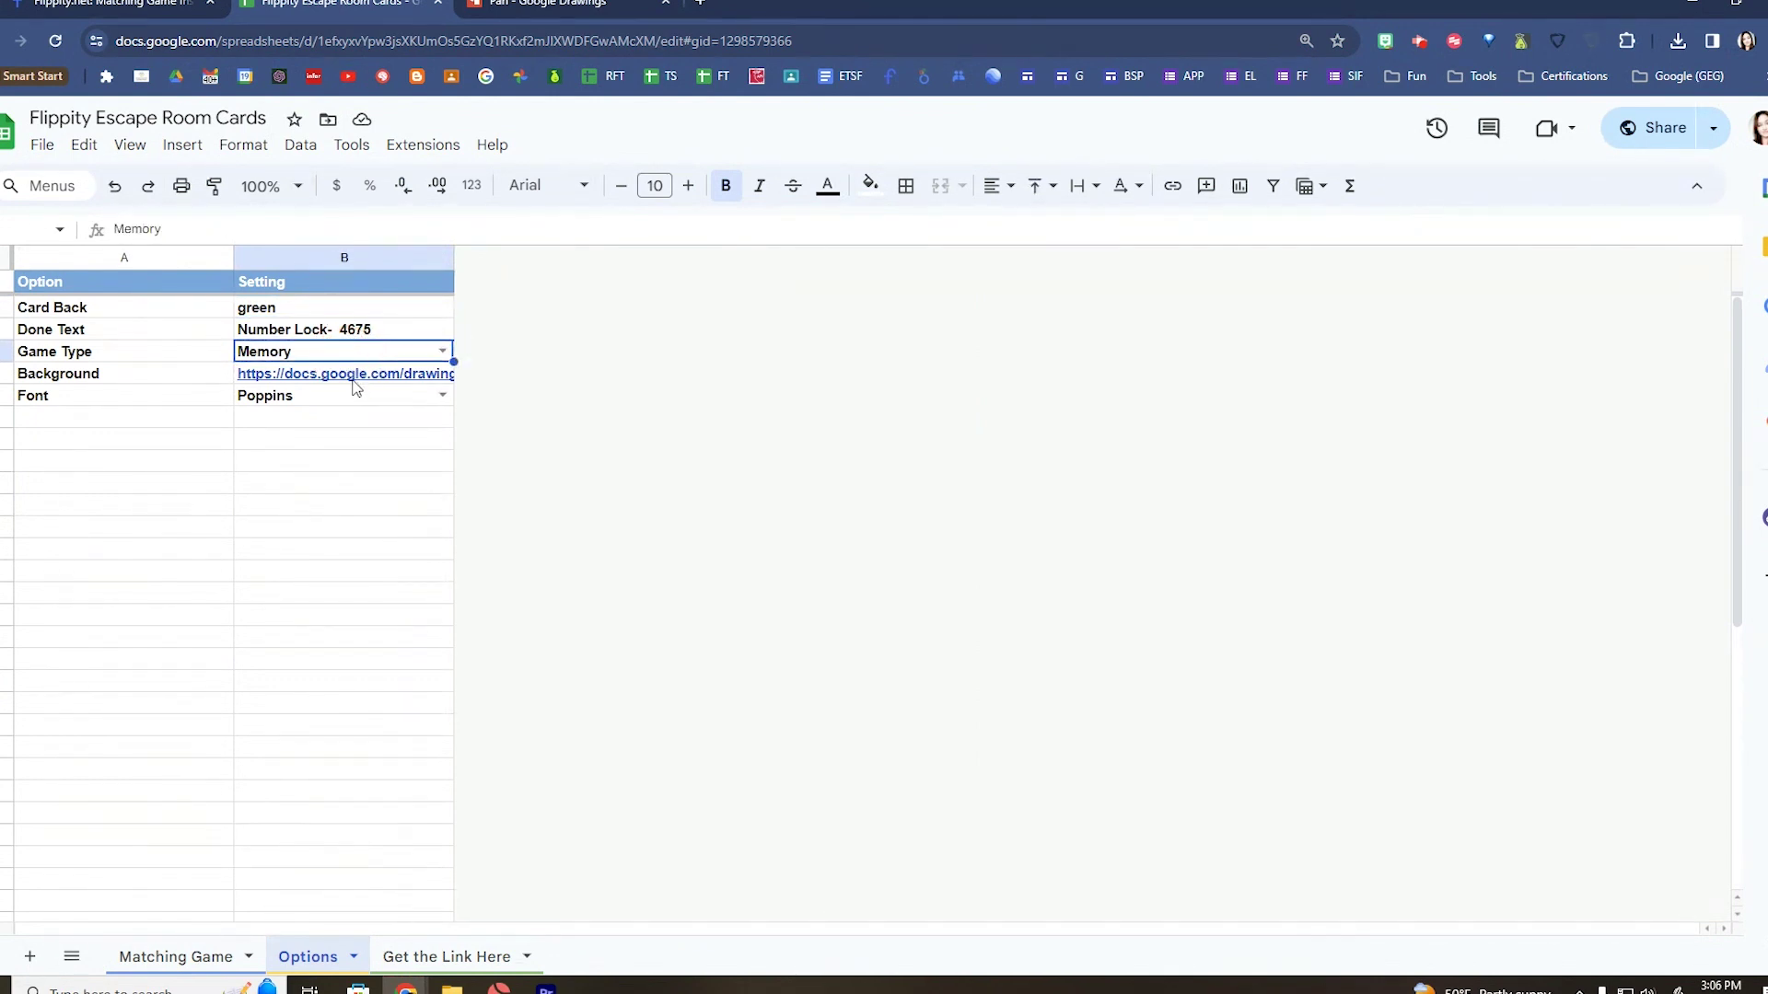
{"action": "left_click", "coordinate": [354, 376]}
{"action": "left_click", "coordinate": [246, 397]}
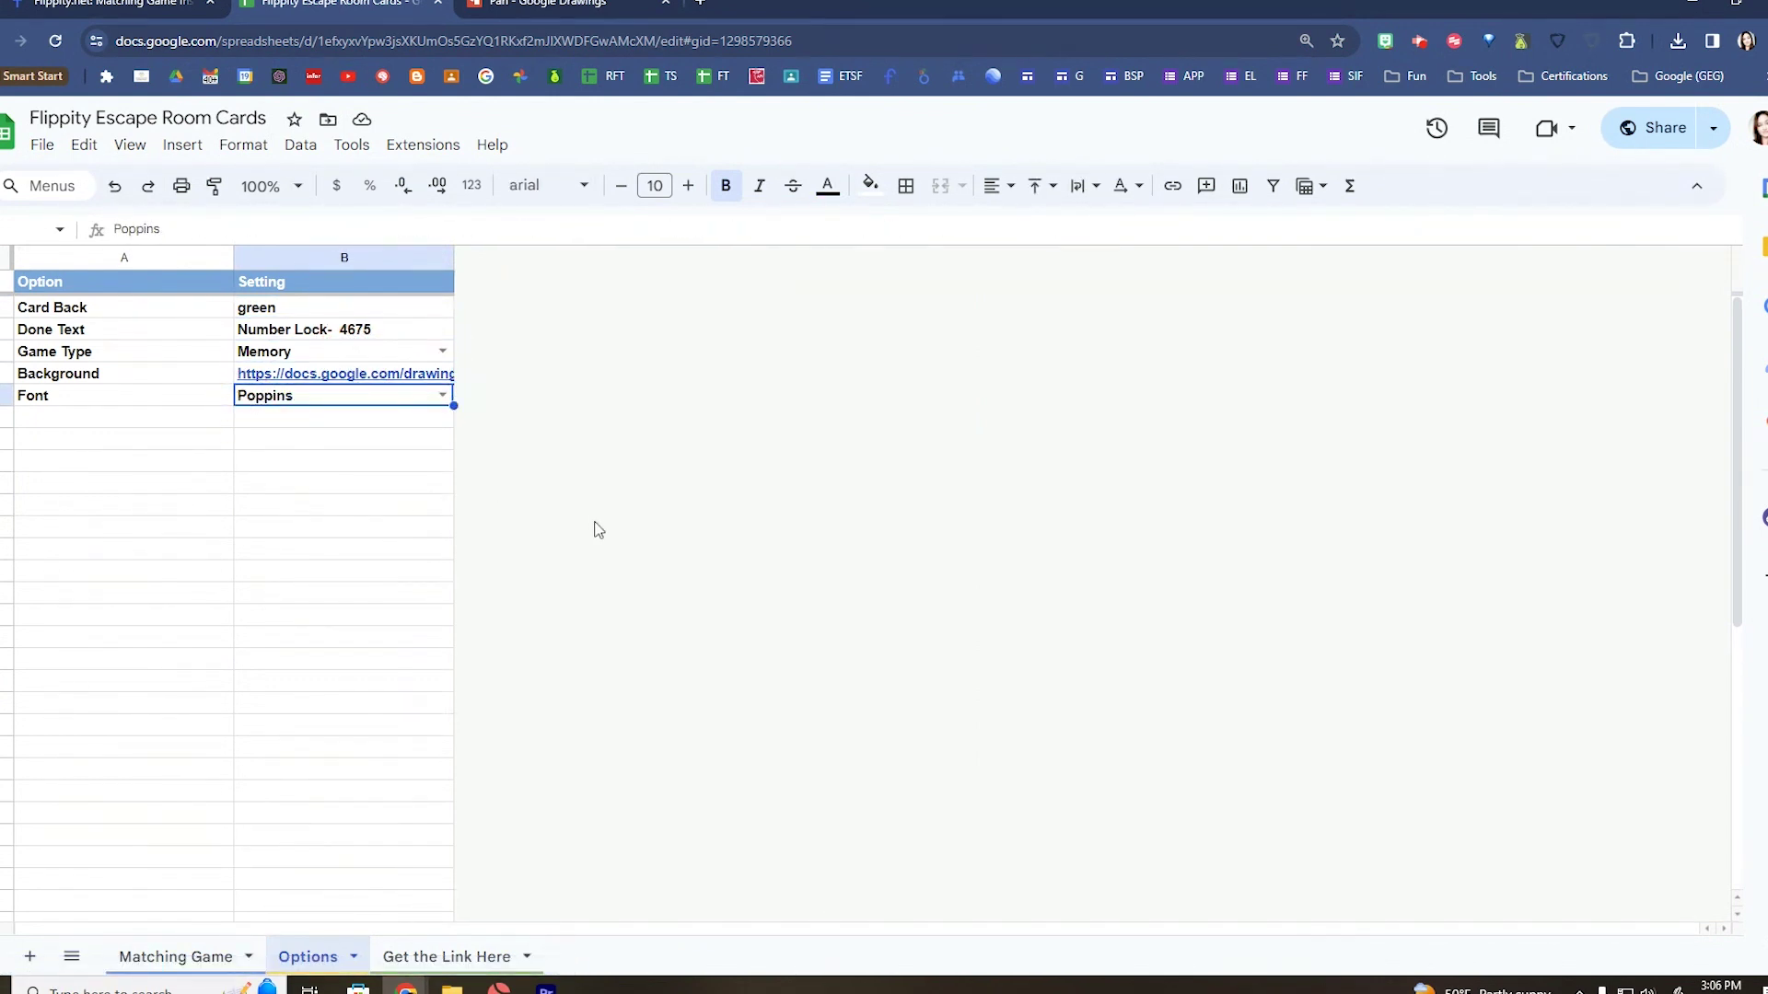
{"action": "left_click", "coordinate": [442, 395]}
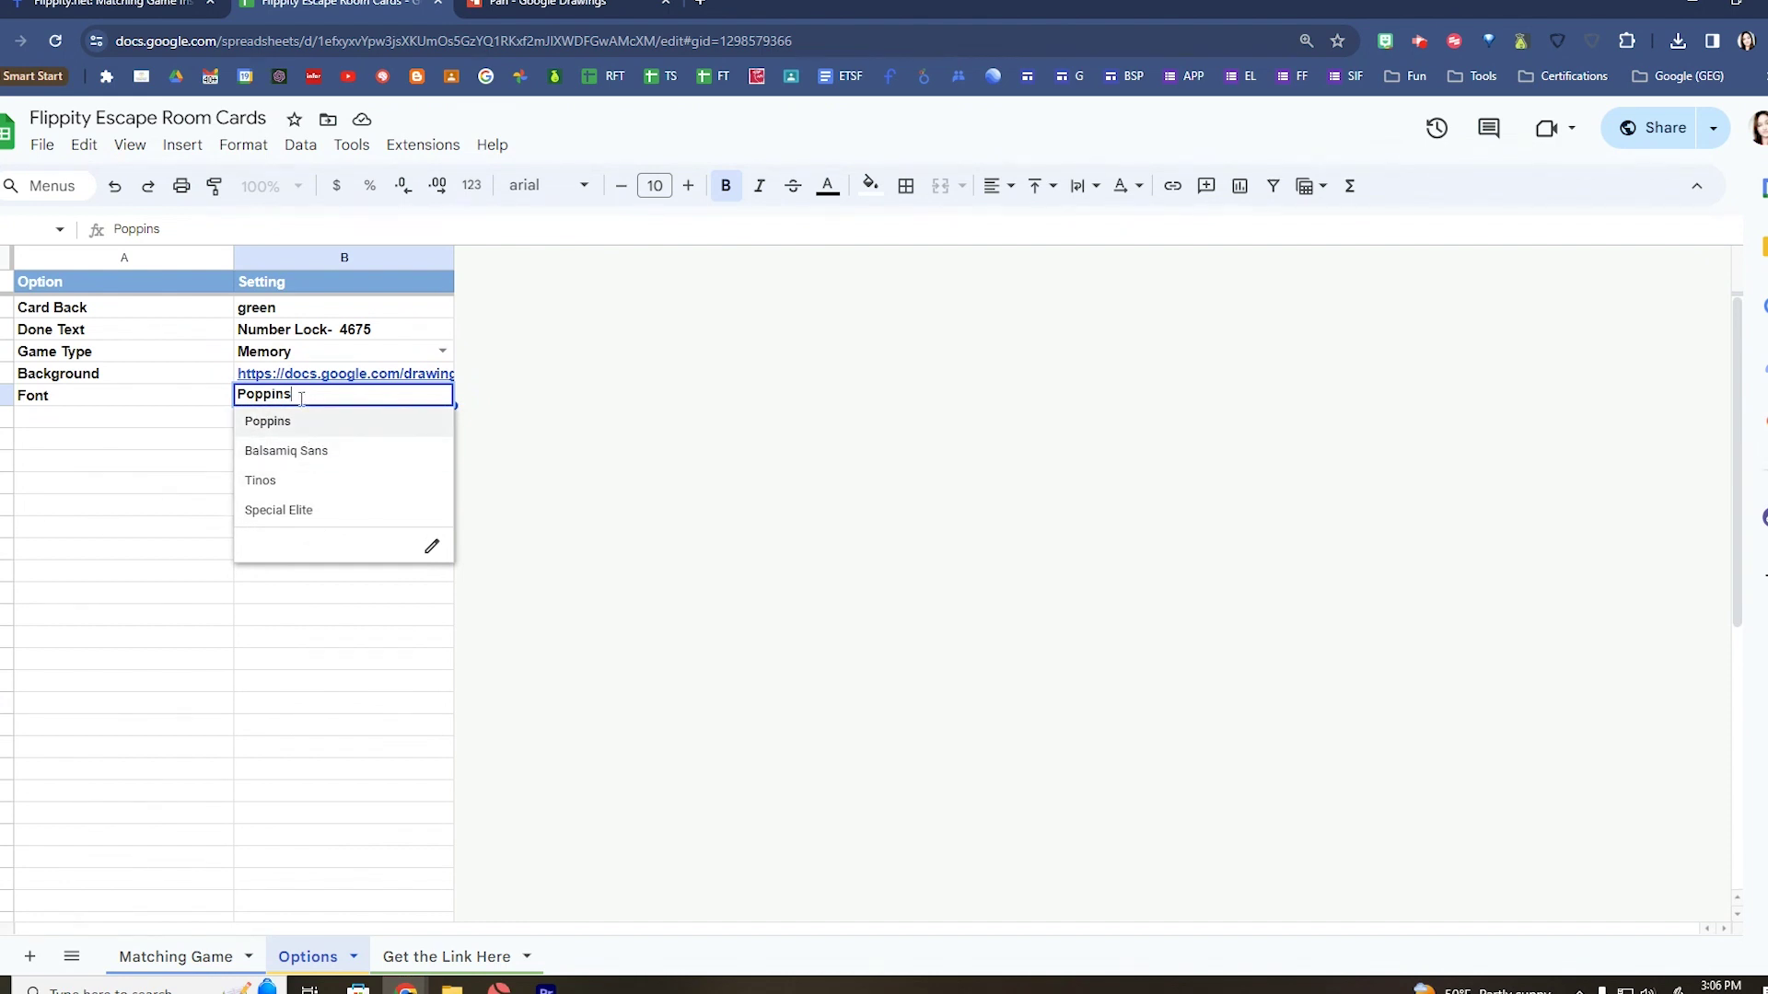
{"action": "left_click", "coordinate": [339, 309]}
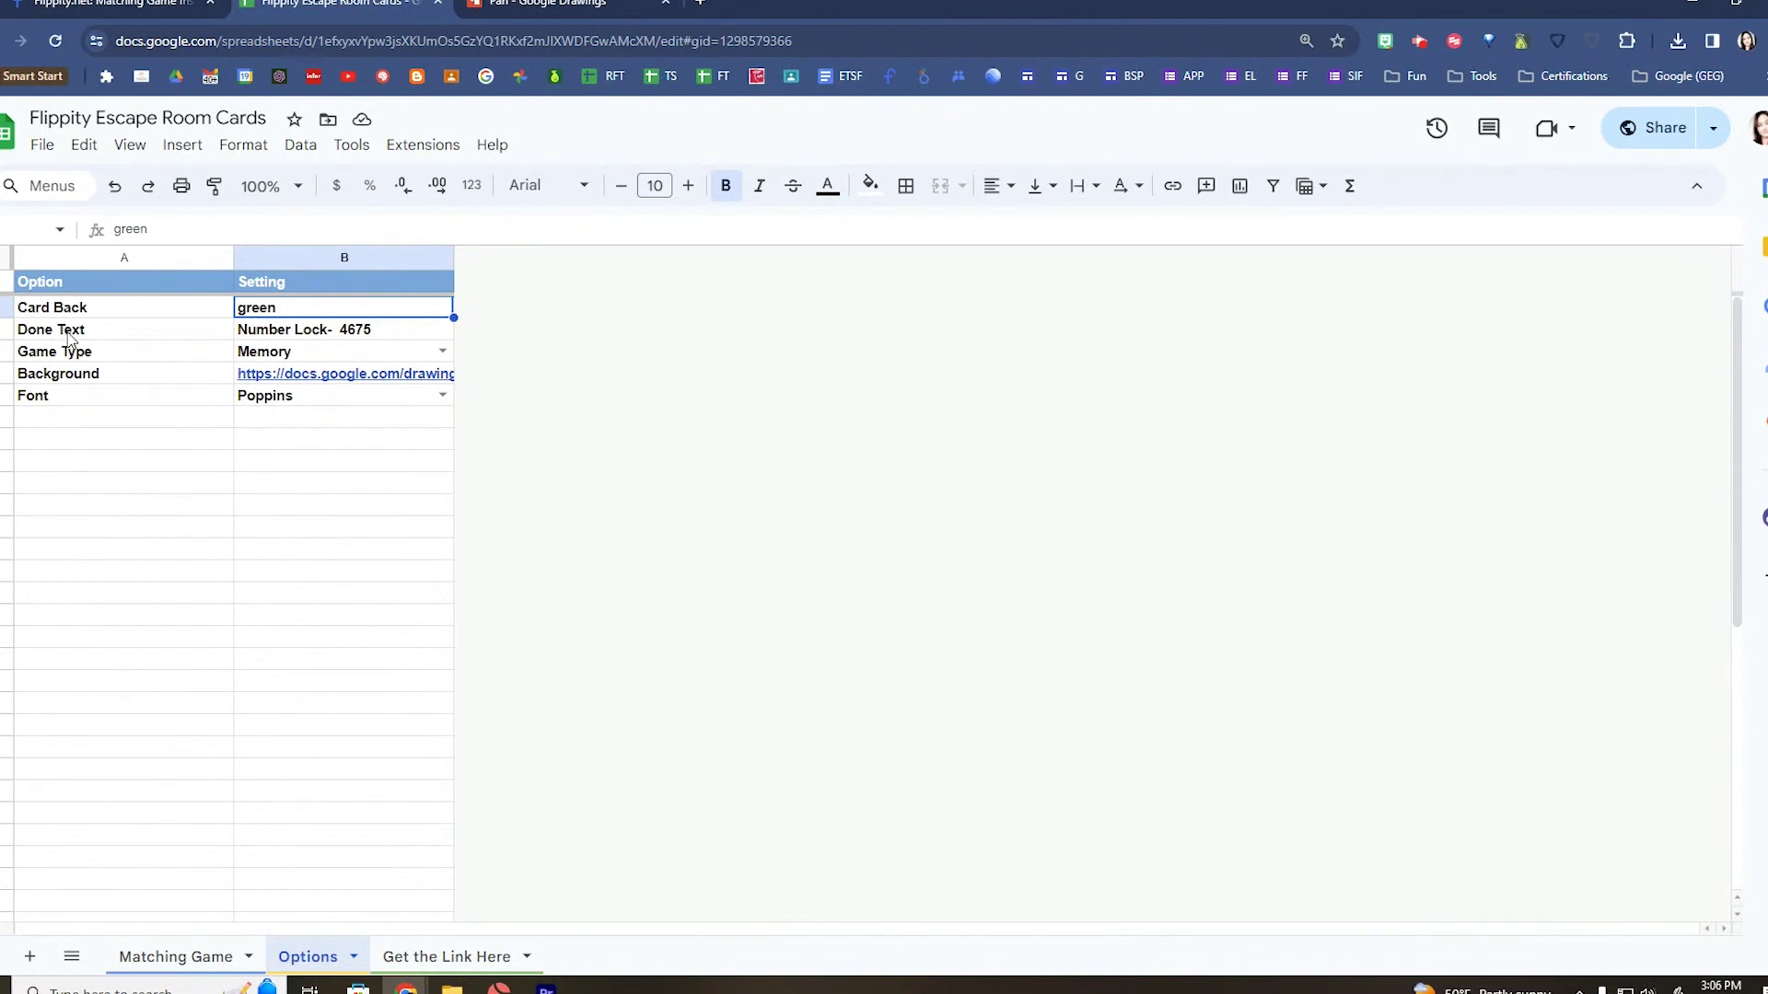
Examine the 'Number Lock- 4675' Done Text message, then go to the Get the Link Here sheet
{"action": "left_click", "coordinate": [69, 339]}
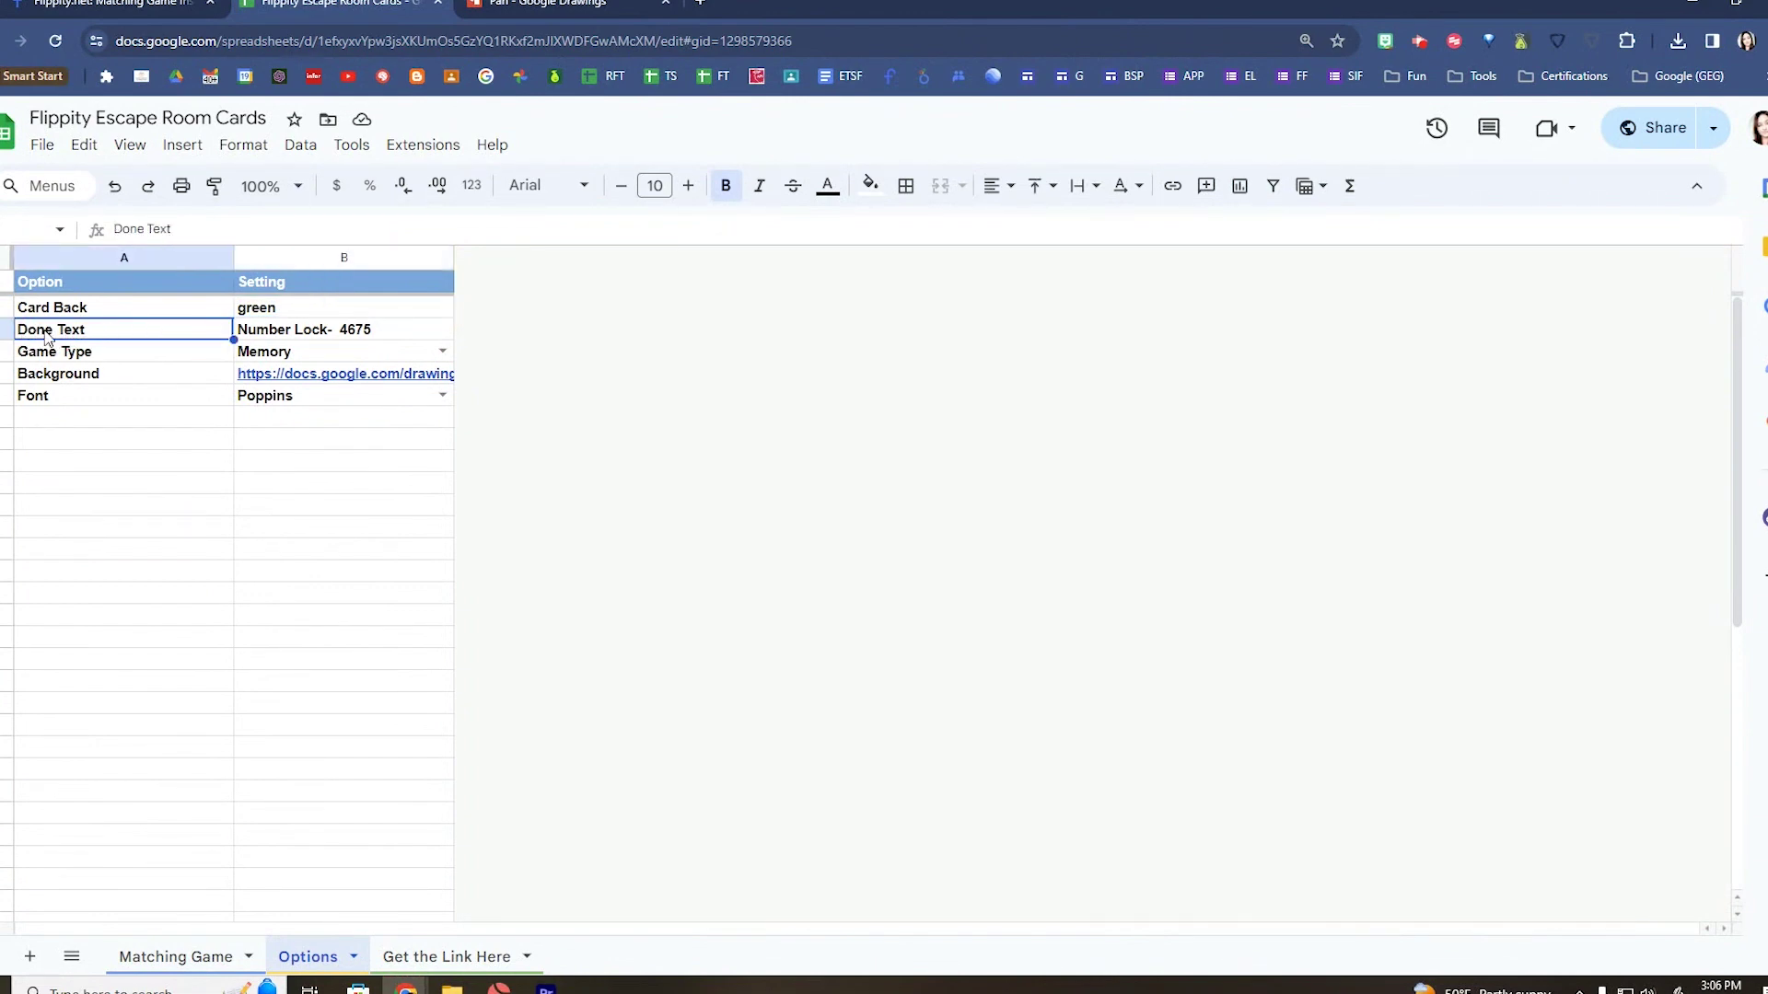
{"action": "left_click", "coordinate": [264, 338]}
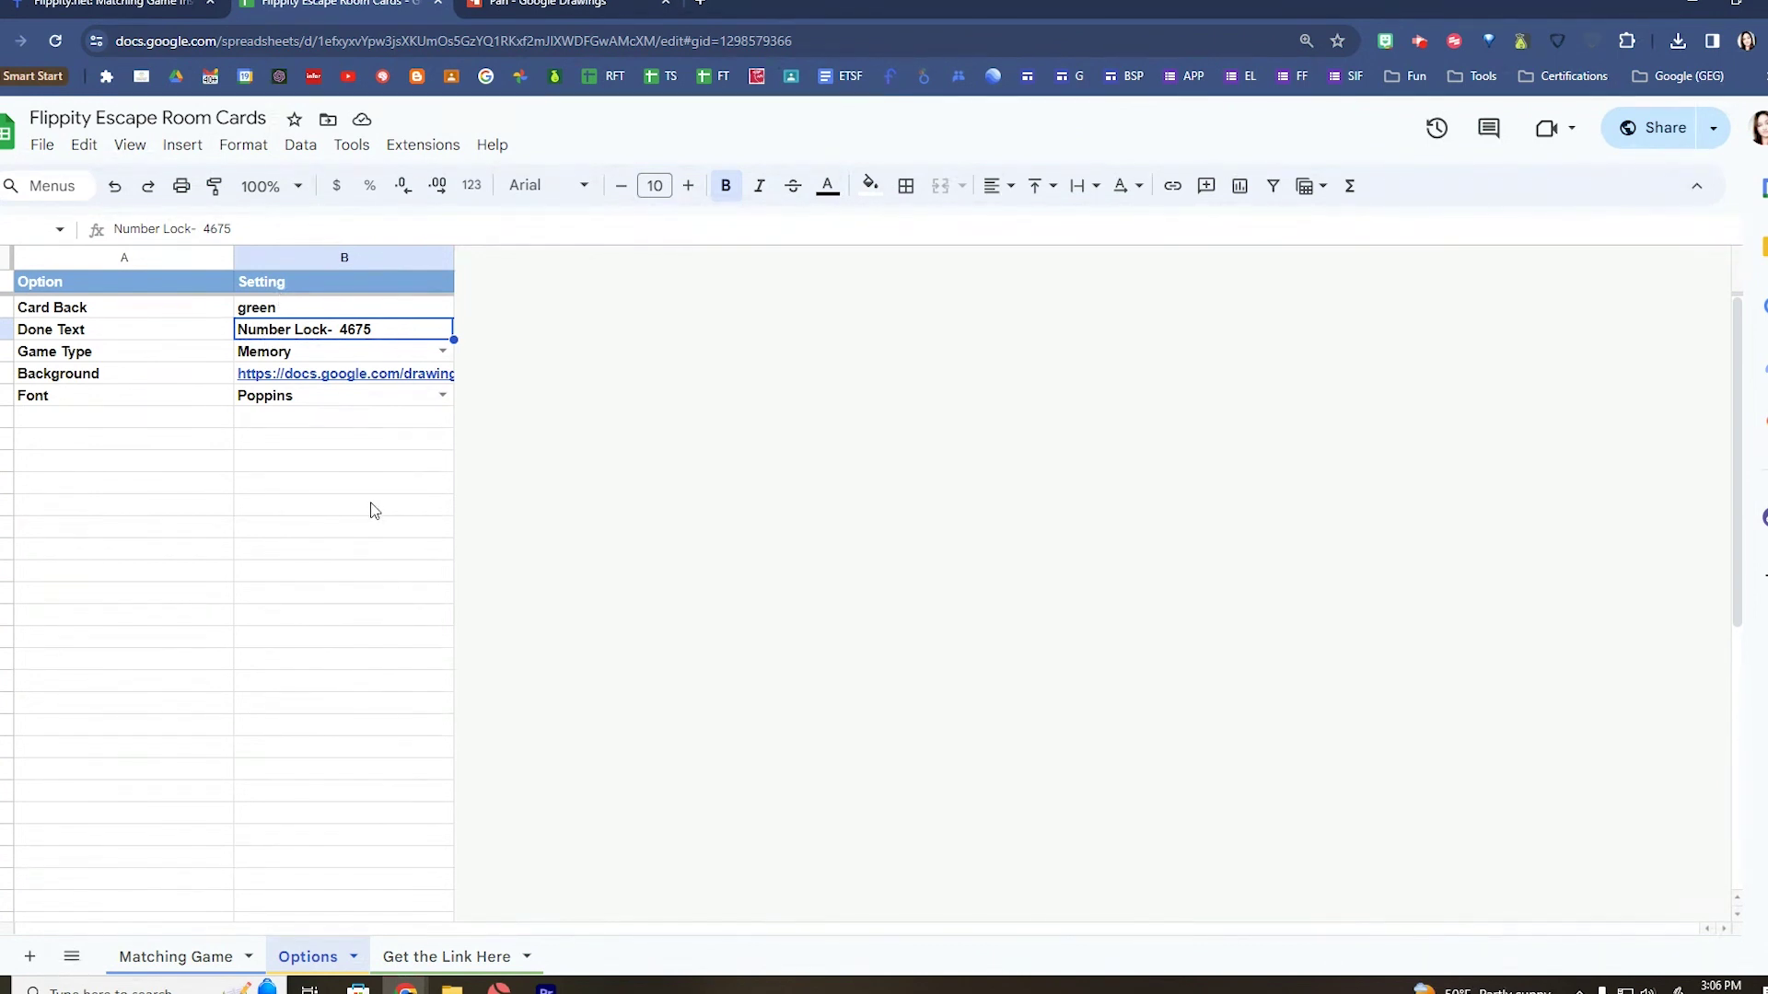
{"action": "key", "text": "Down"}
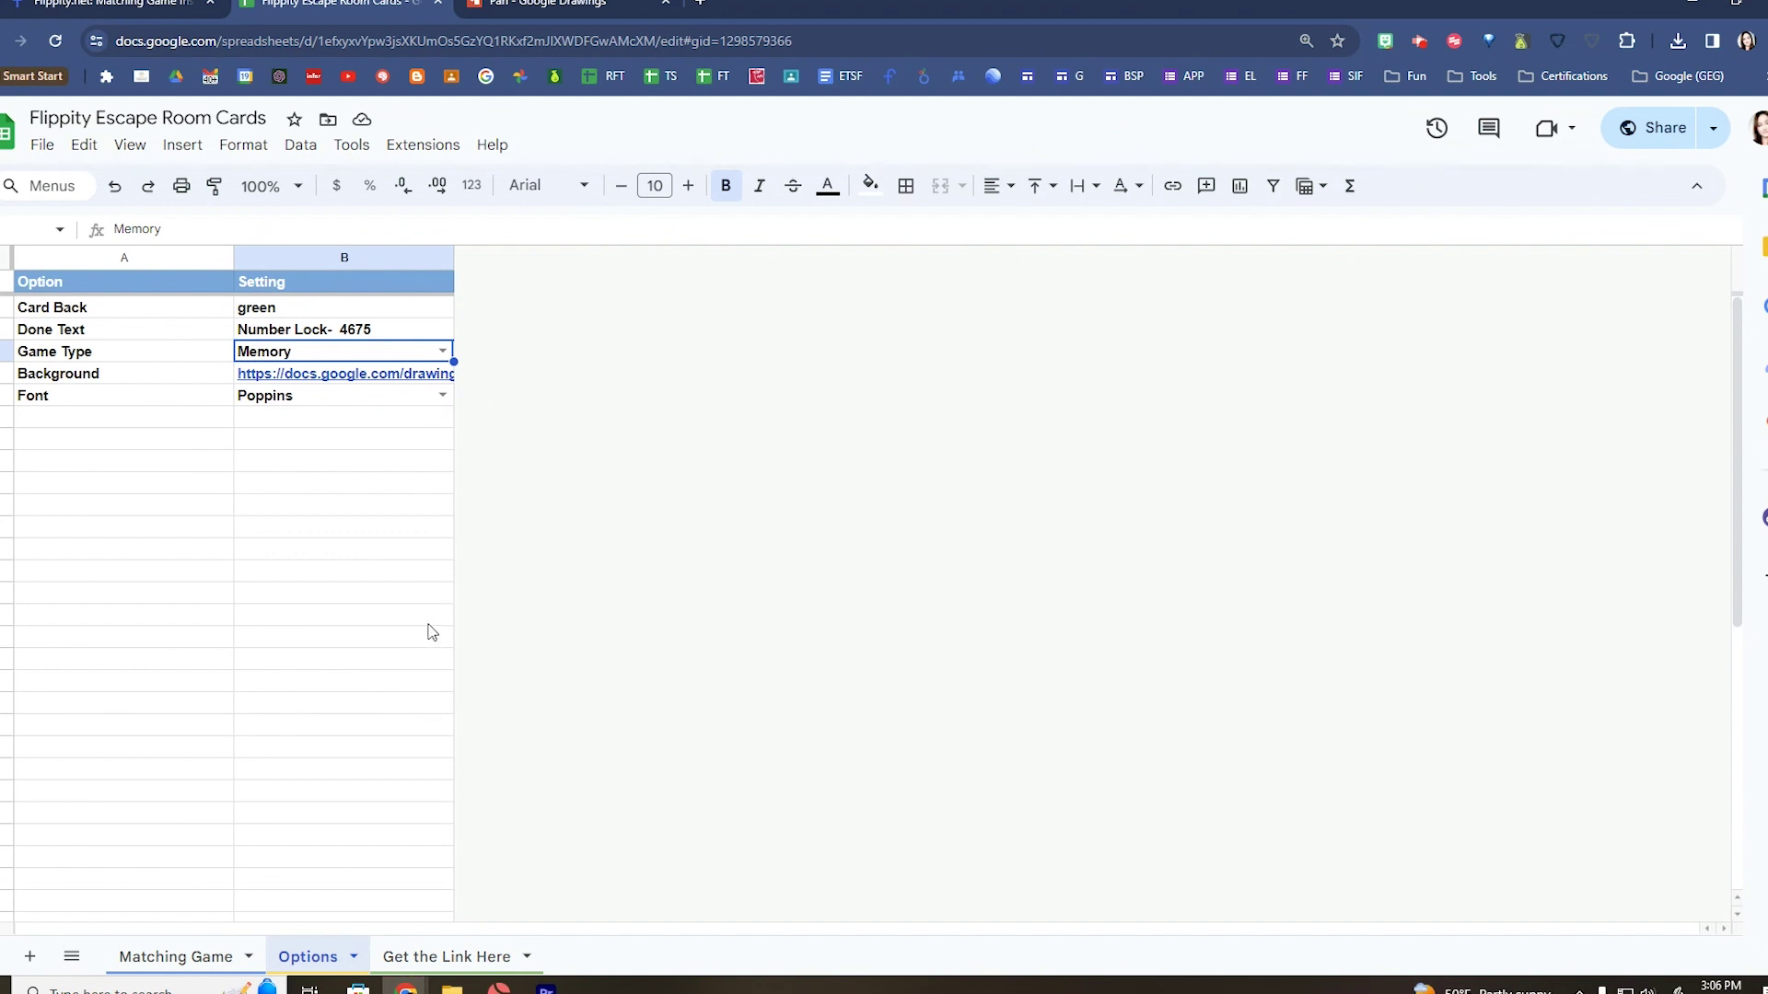
{"action": "left_click", "coordinate": [464, 966]}
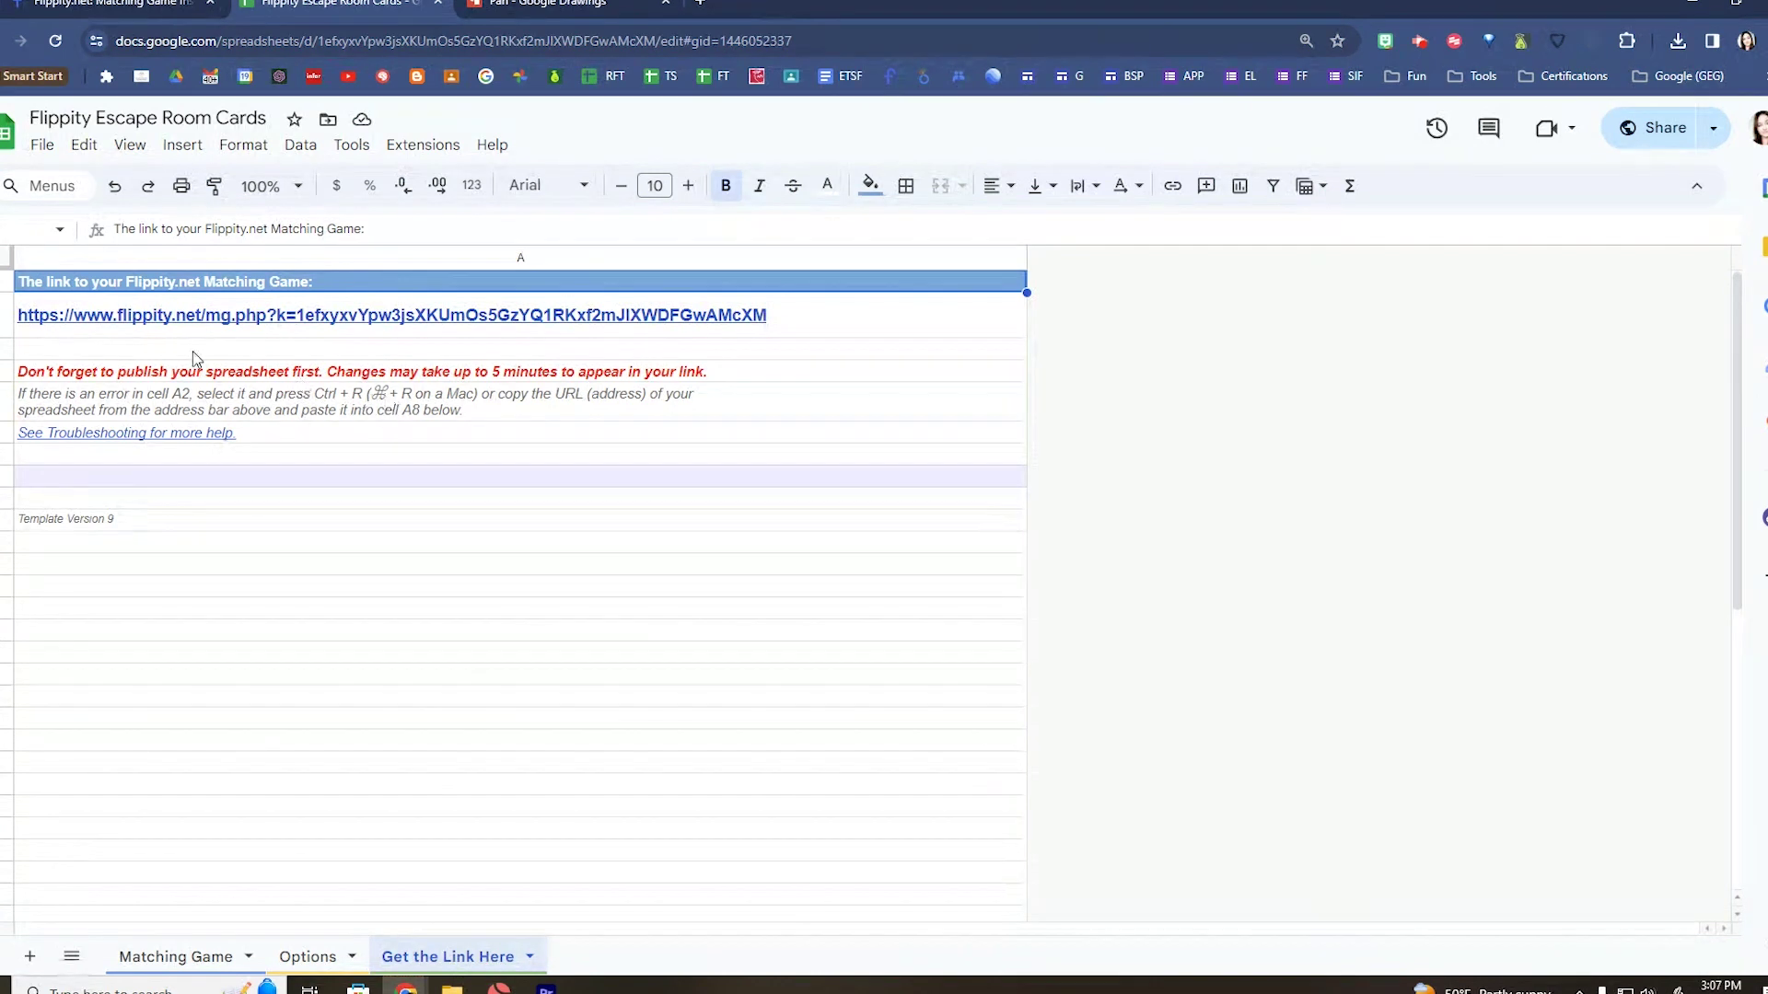
Confirm in Publish to web that the spreadsheet is already published
{"action": "left_click", "coordinate": [42, 147]}
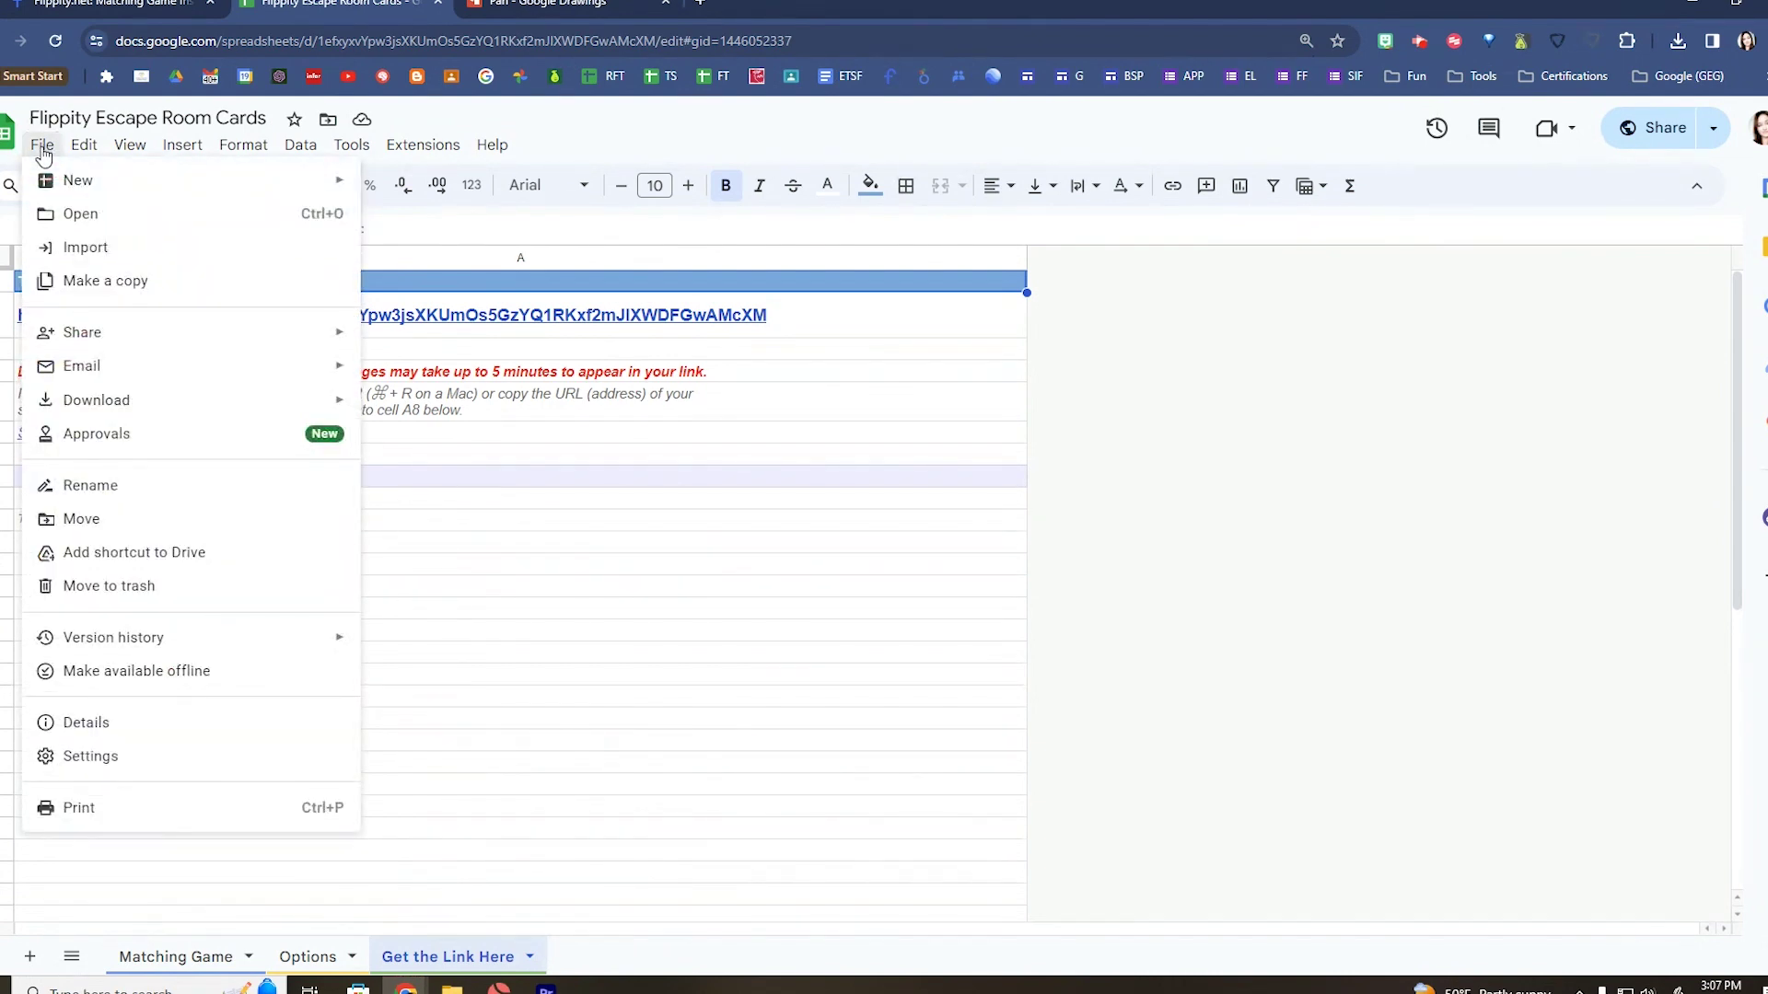
{"action": "mouse_move", "coordinate": [95, 348]}
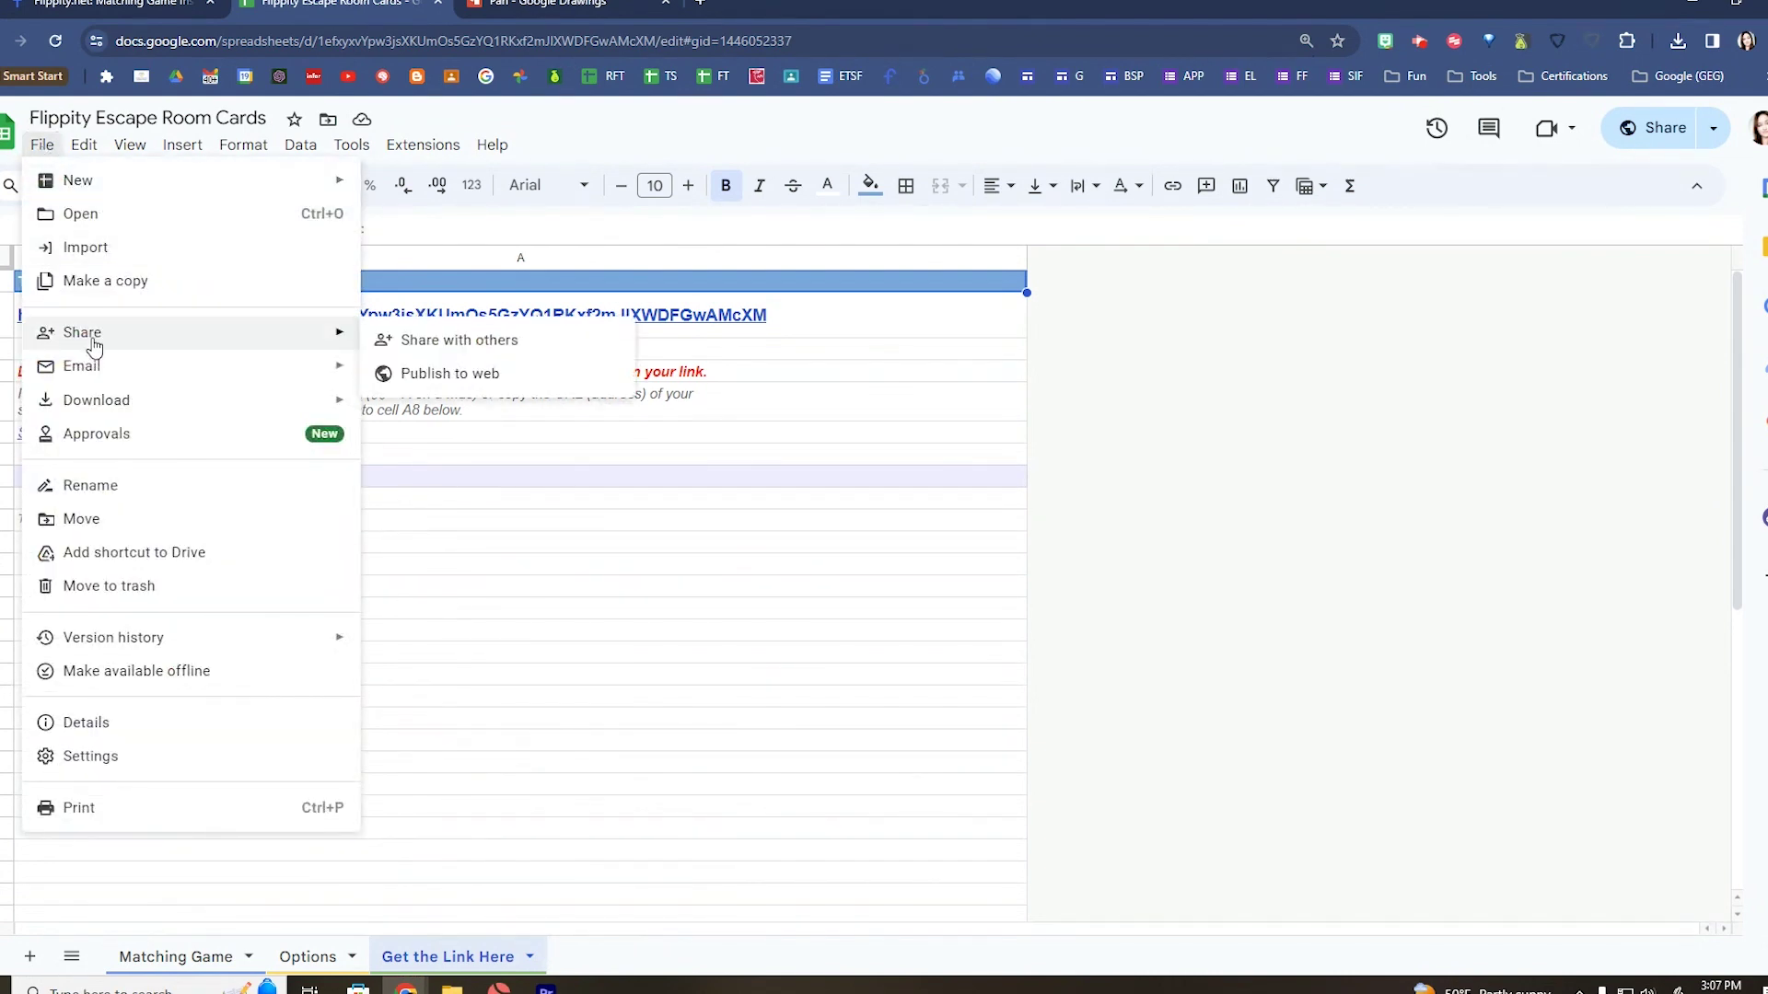
{"action": "left_click", "coordinate": [460, 373]}
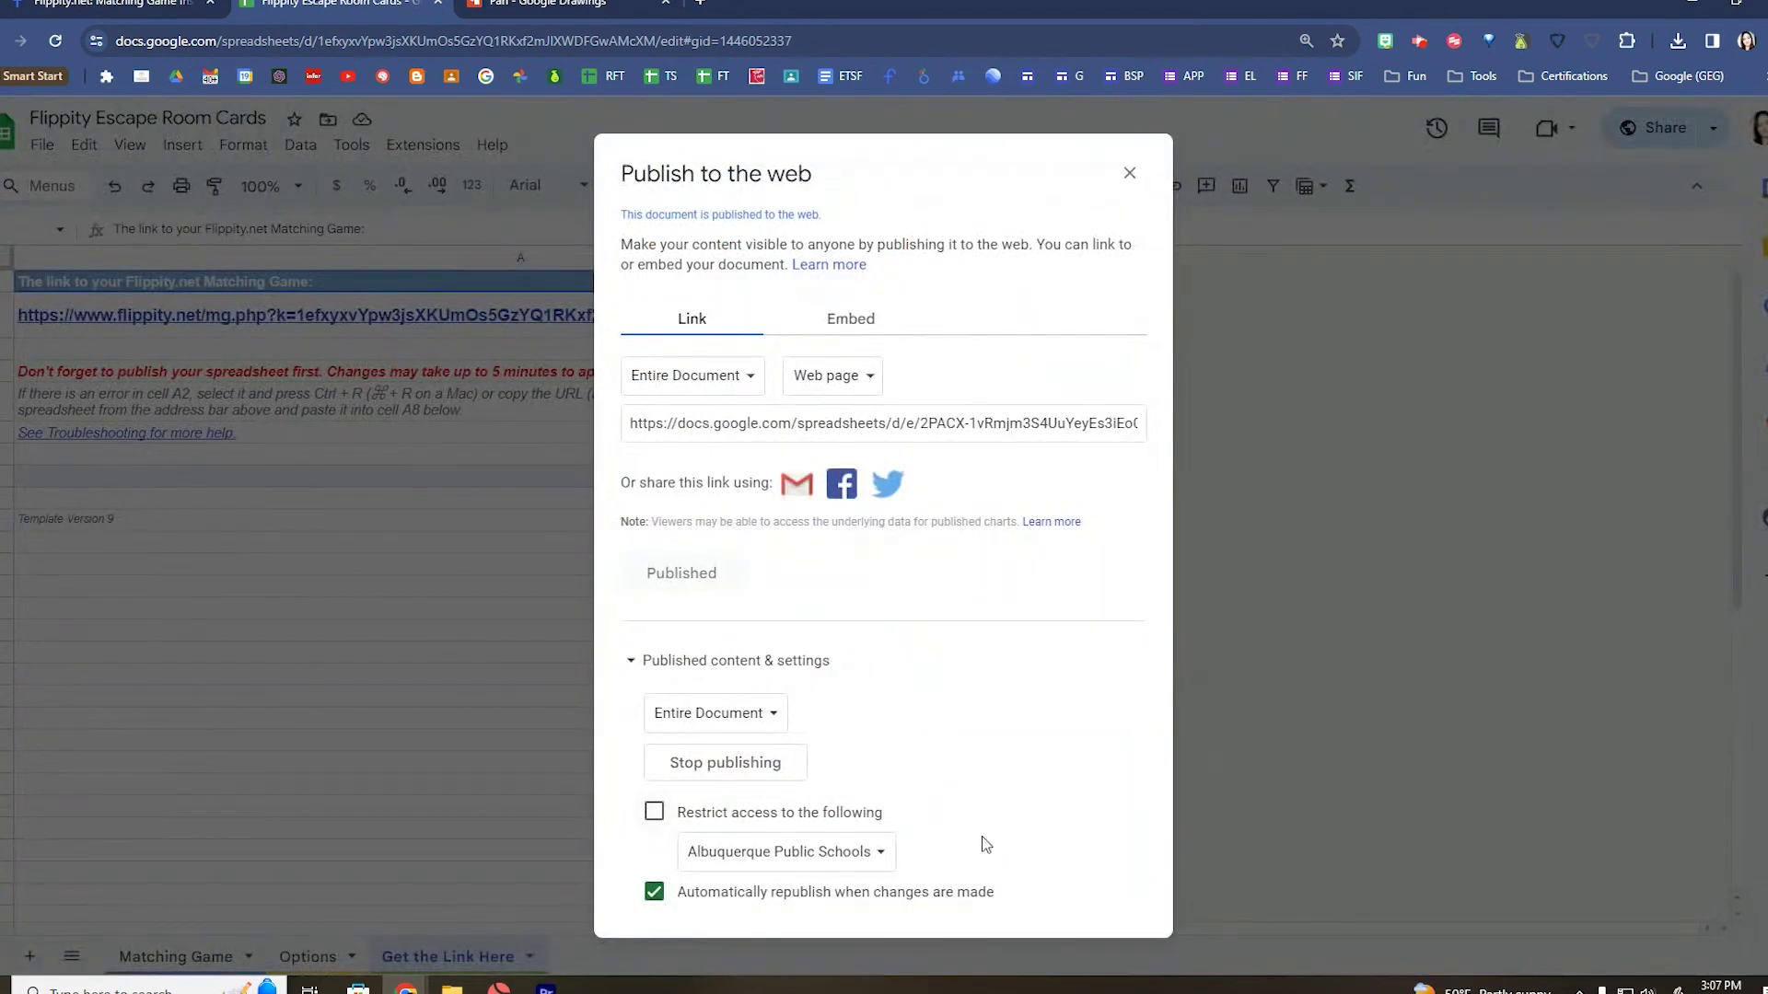
{"action": "key", "text": "Escape"}
Open the Flippity matching game from the link in cell A2
{"action": "left_click", "coordinate": [94, 315]}
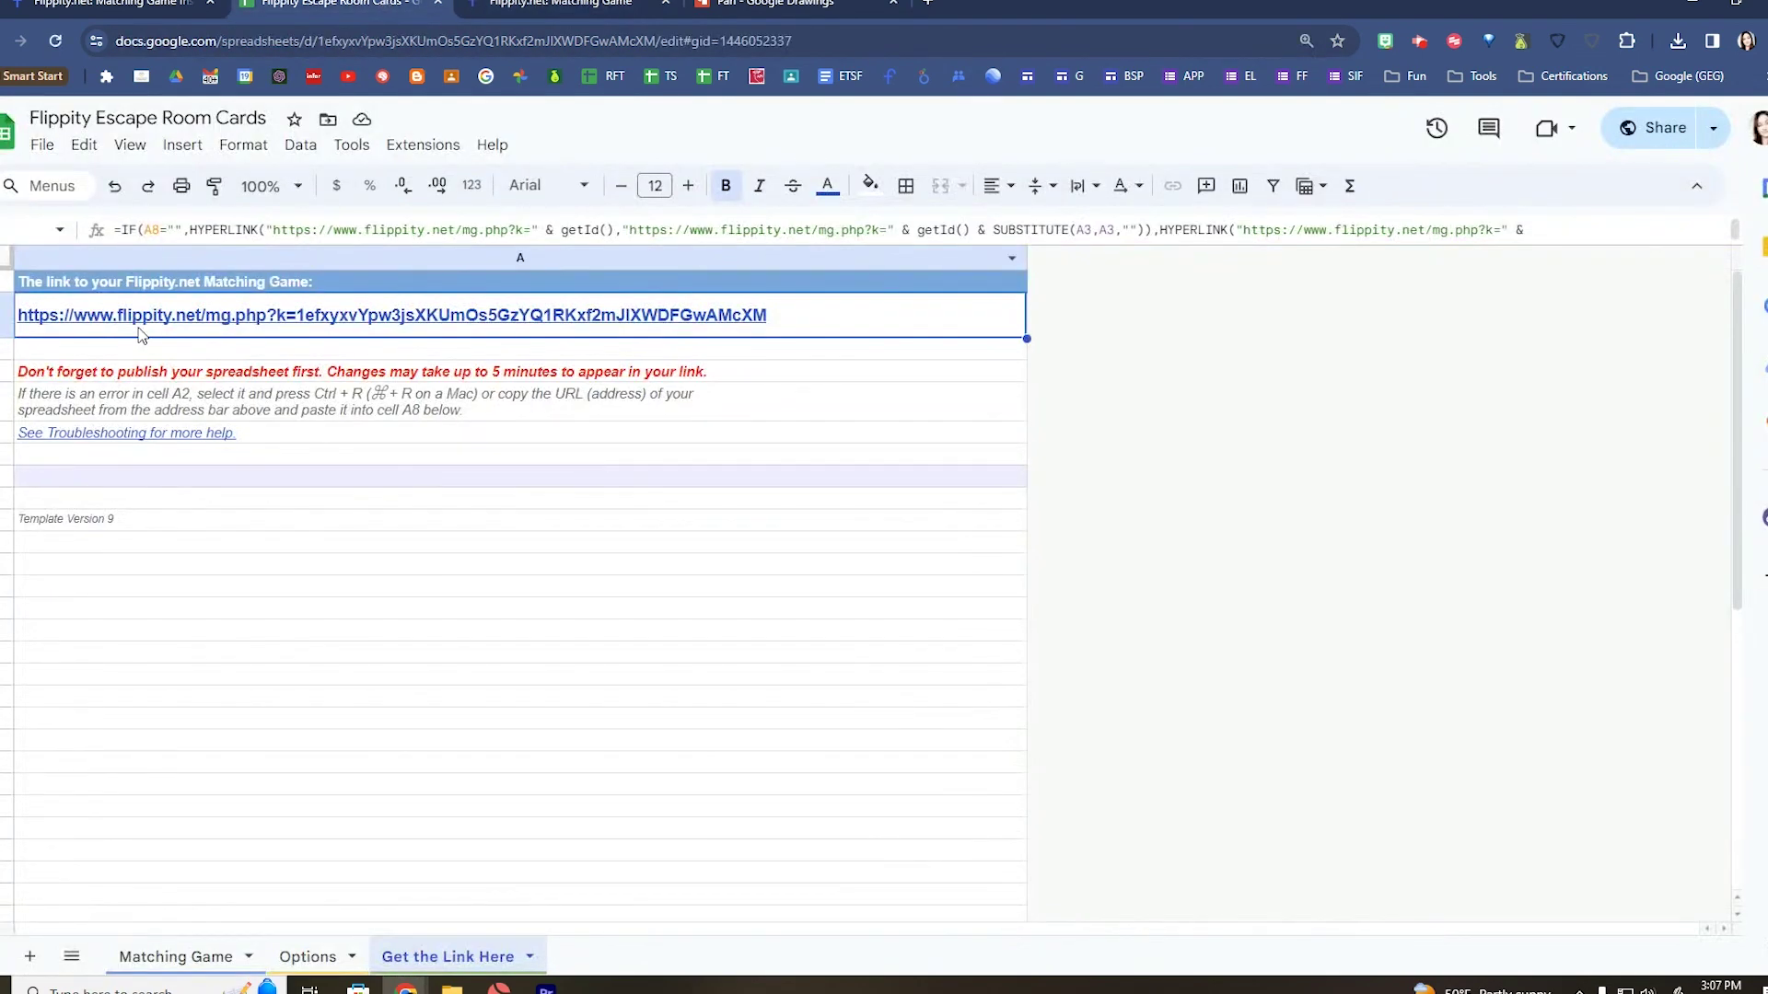
{"action": "mouse_move", "coordinate": [465, 317]}
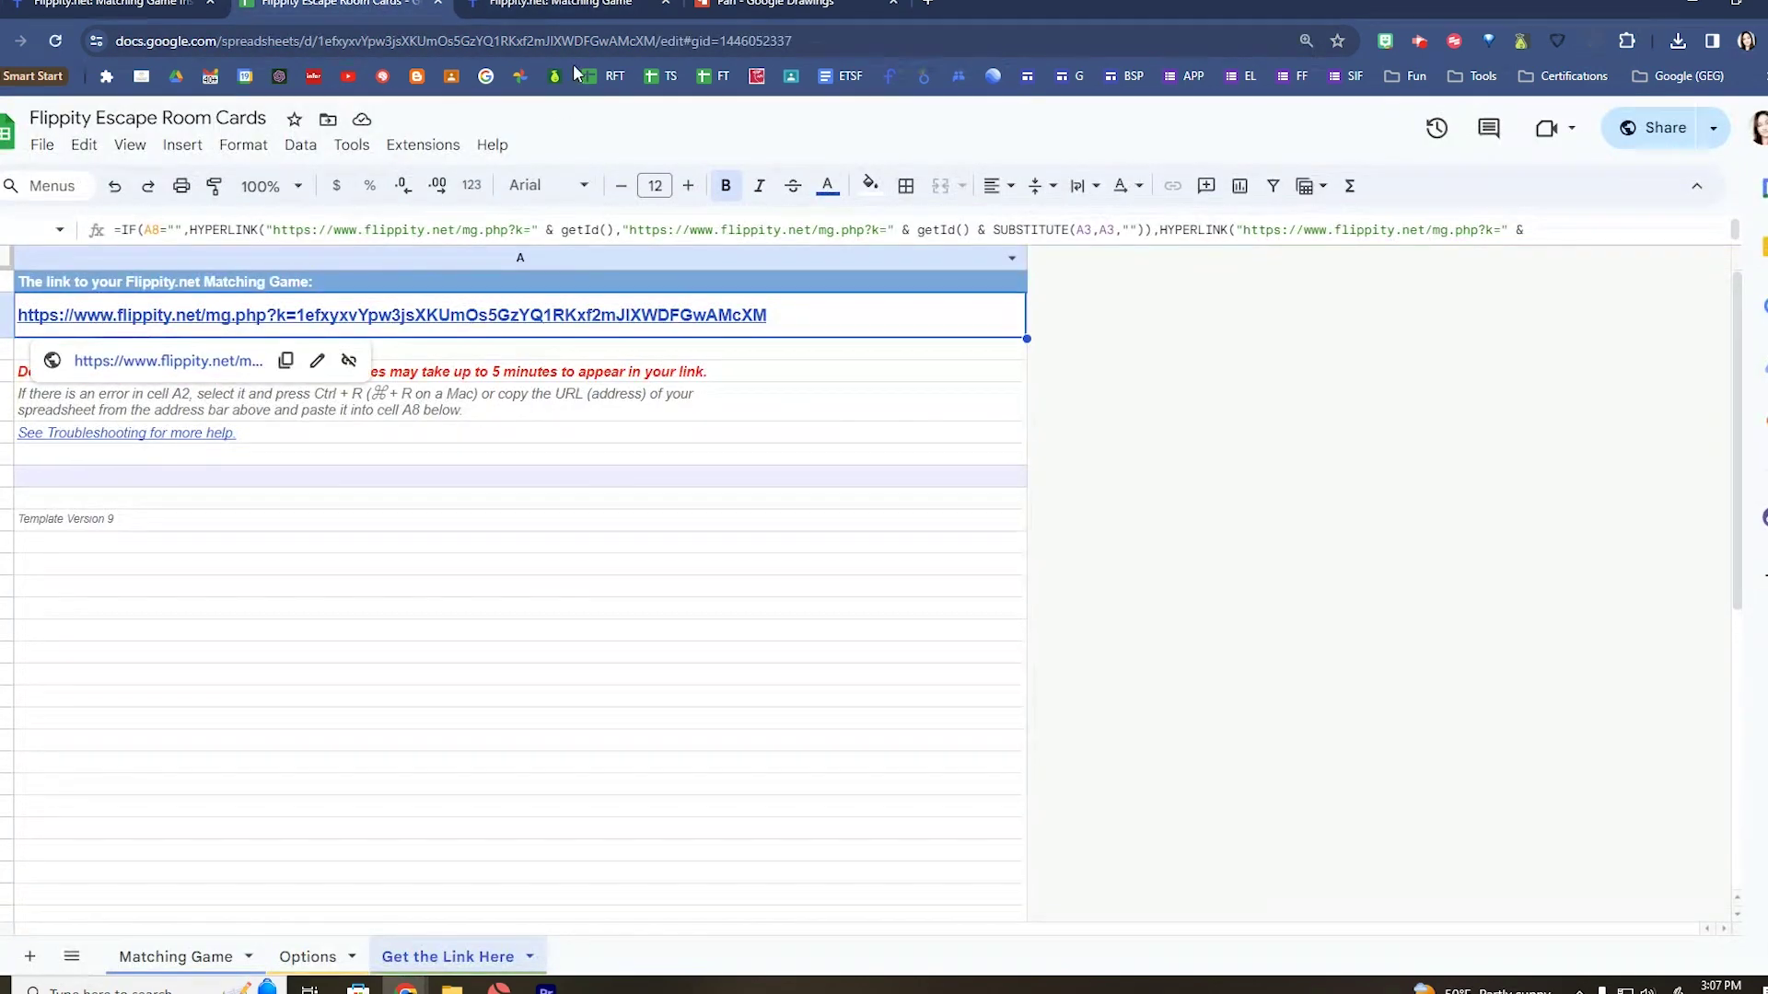
{"action": "left_click", "coordinate": [562, 5]}
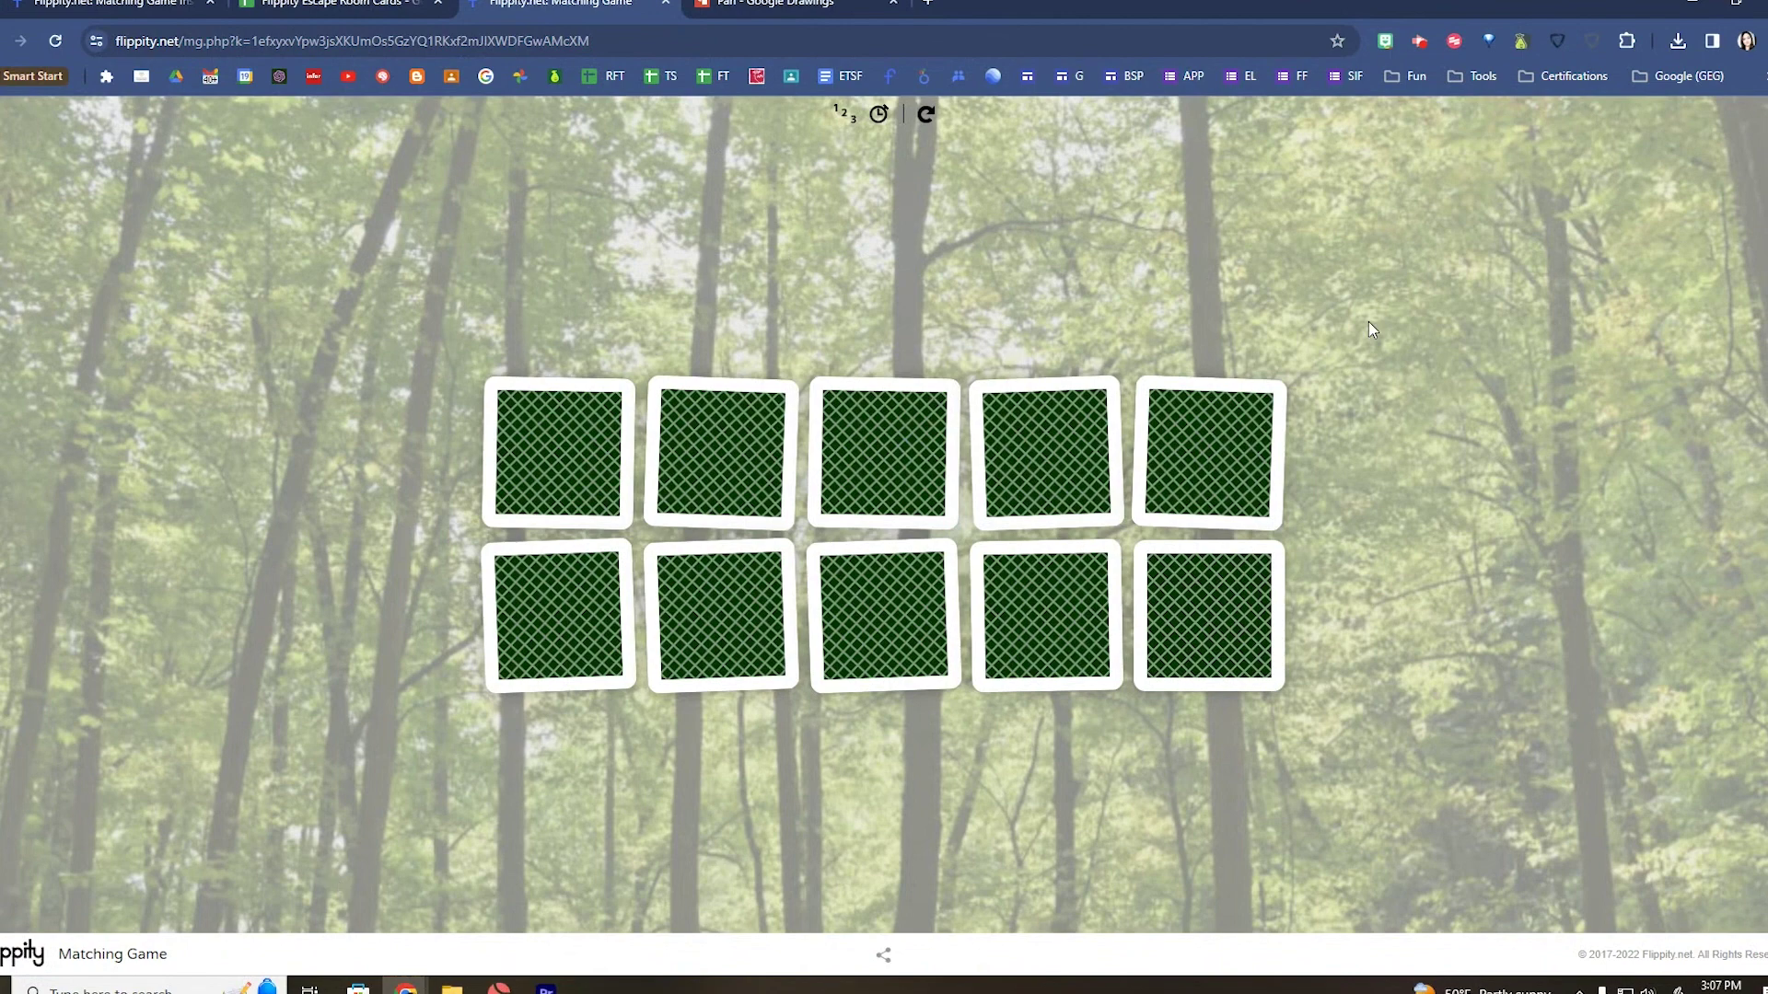
Match lago, mochila, montaña, sartén and the other words to their pictures, revealing 'Number Lock- 4675'
{"action": "left_click", "coordinate": [1047, 454]}
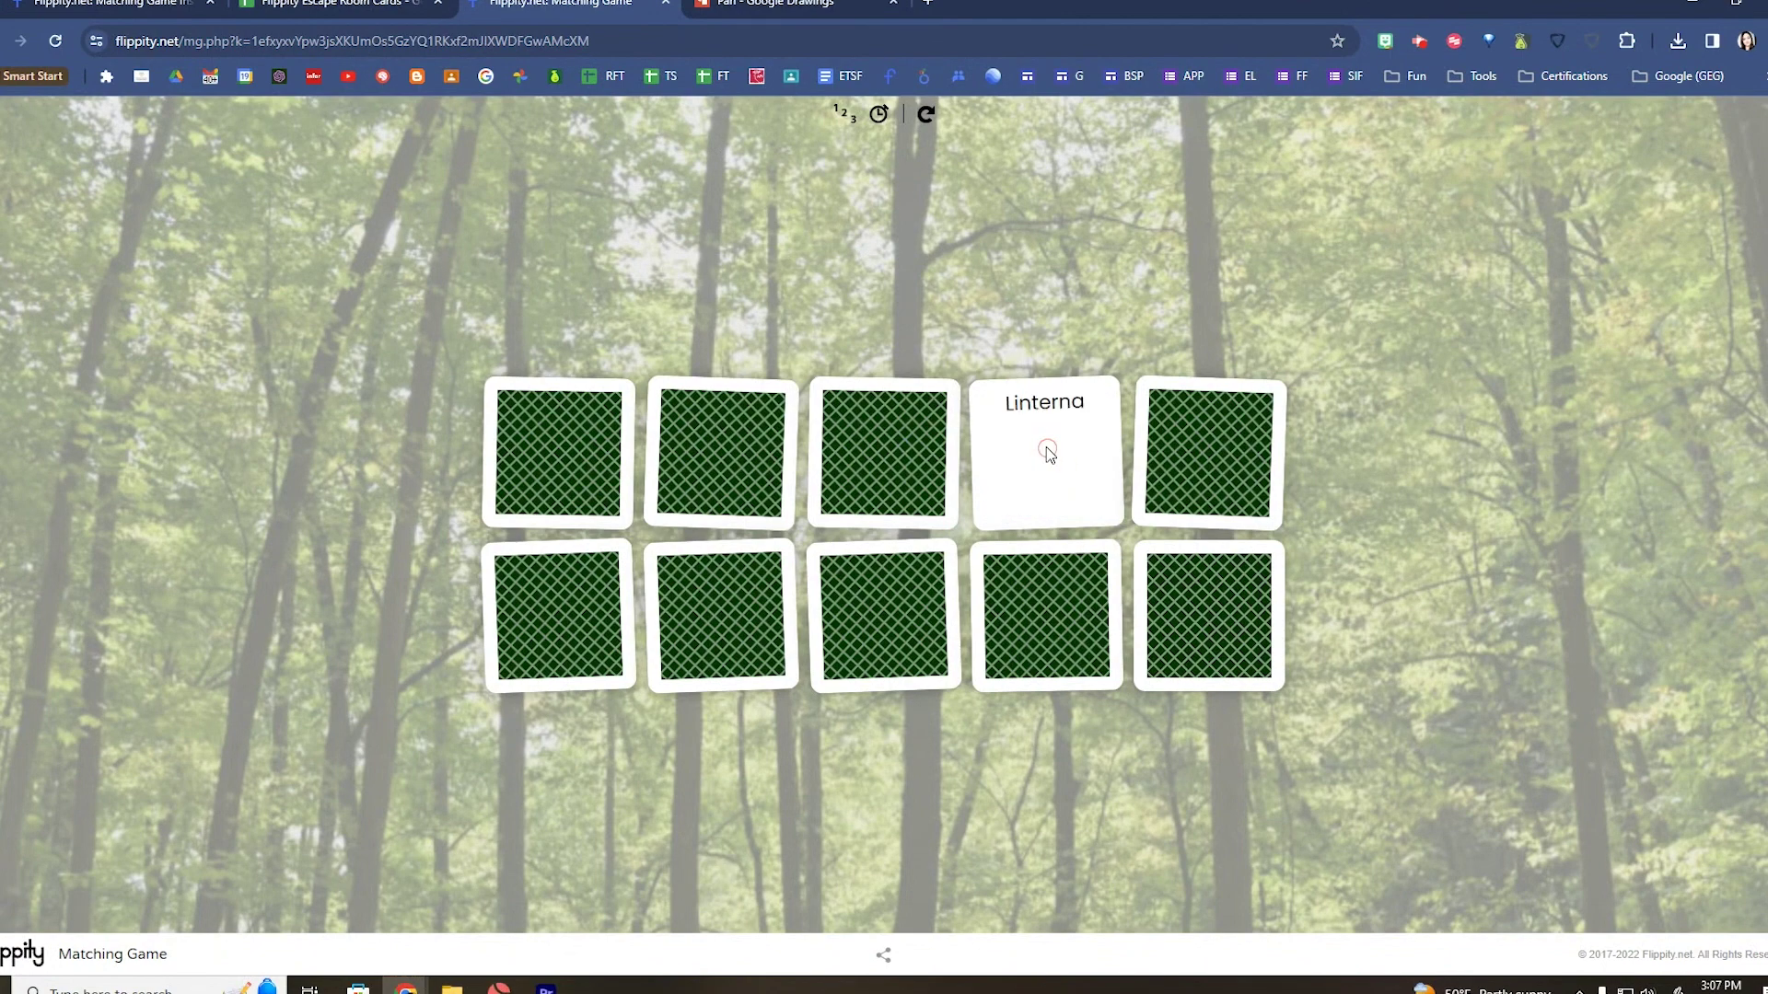
{"action": "left_click", "coordinate": [1219, 628]}
{"action": "left_click", "coordinate": [851, 467]}
{"action": "left_click", "coordinate": [701, 465]}
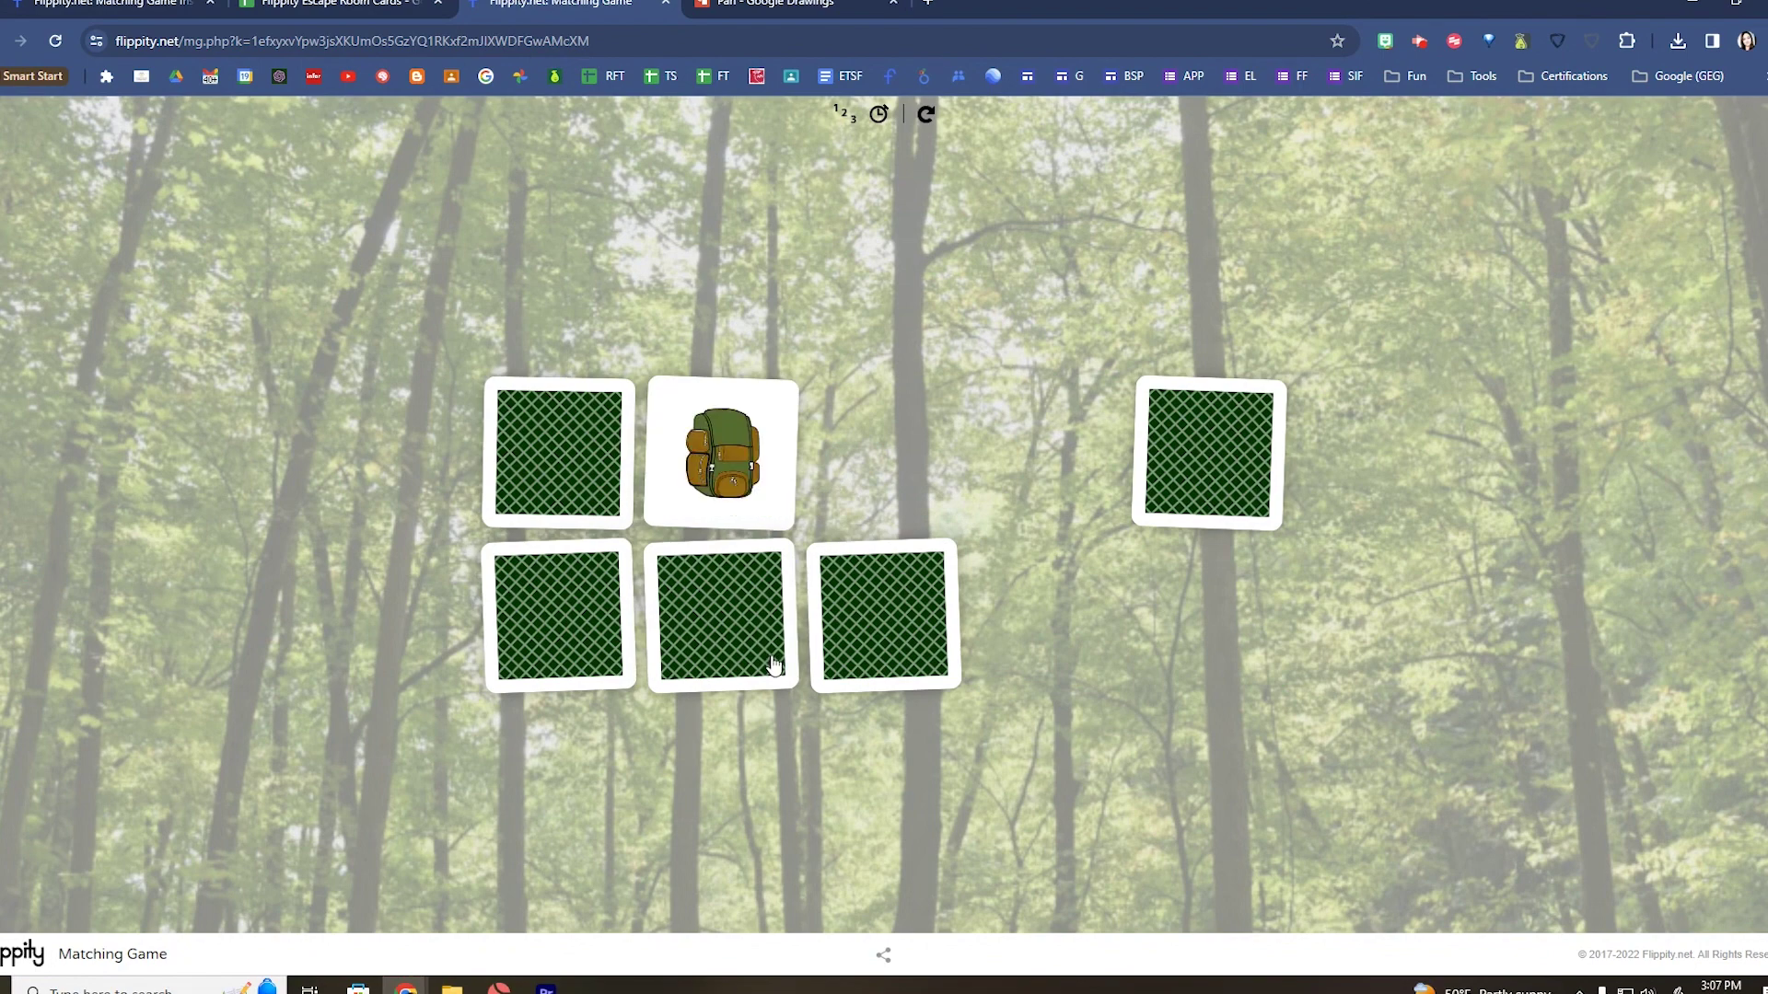
{"action": "left_click", "coordinate": [746, 648]}
{"action": "left_click", "coordinate": [667, 465]}
{"action": "left_click", "coordinate": [607, 474]}
{"action": "left_click", "coordinate": [571, 653]}
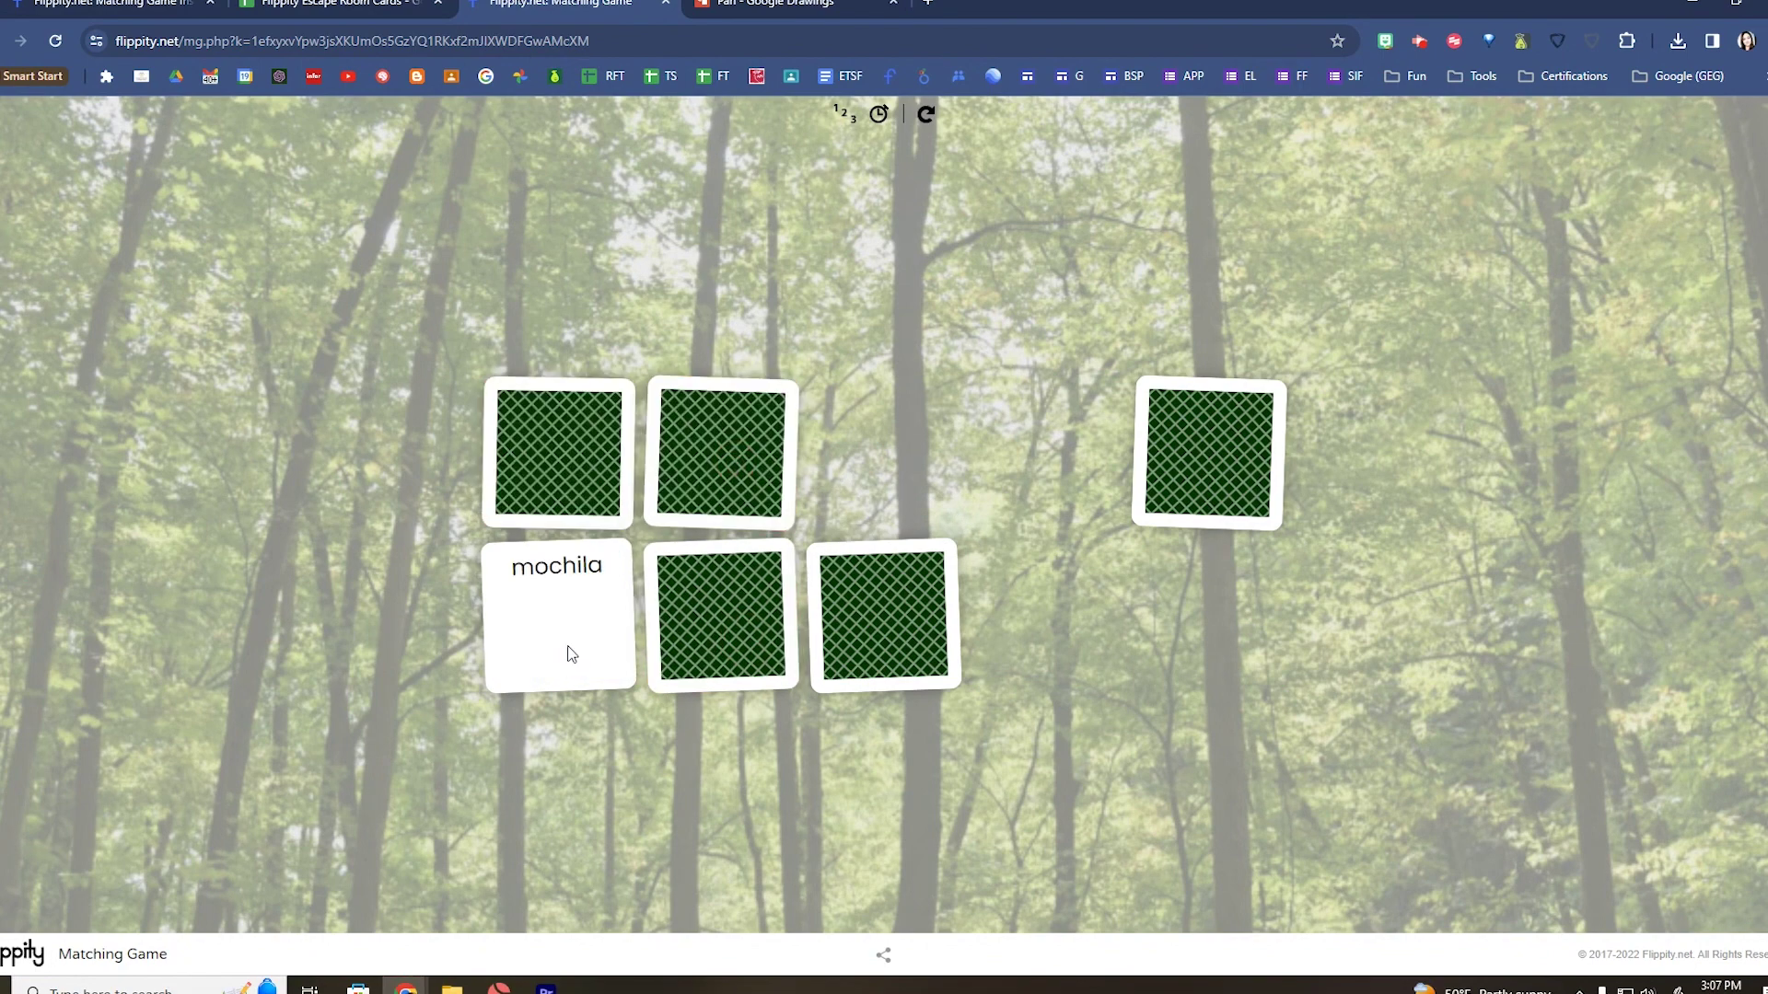
{"action": "left_click", "coordinate": [712, 500]}
{"action": "left_click", "coordinate": [711, 612]}
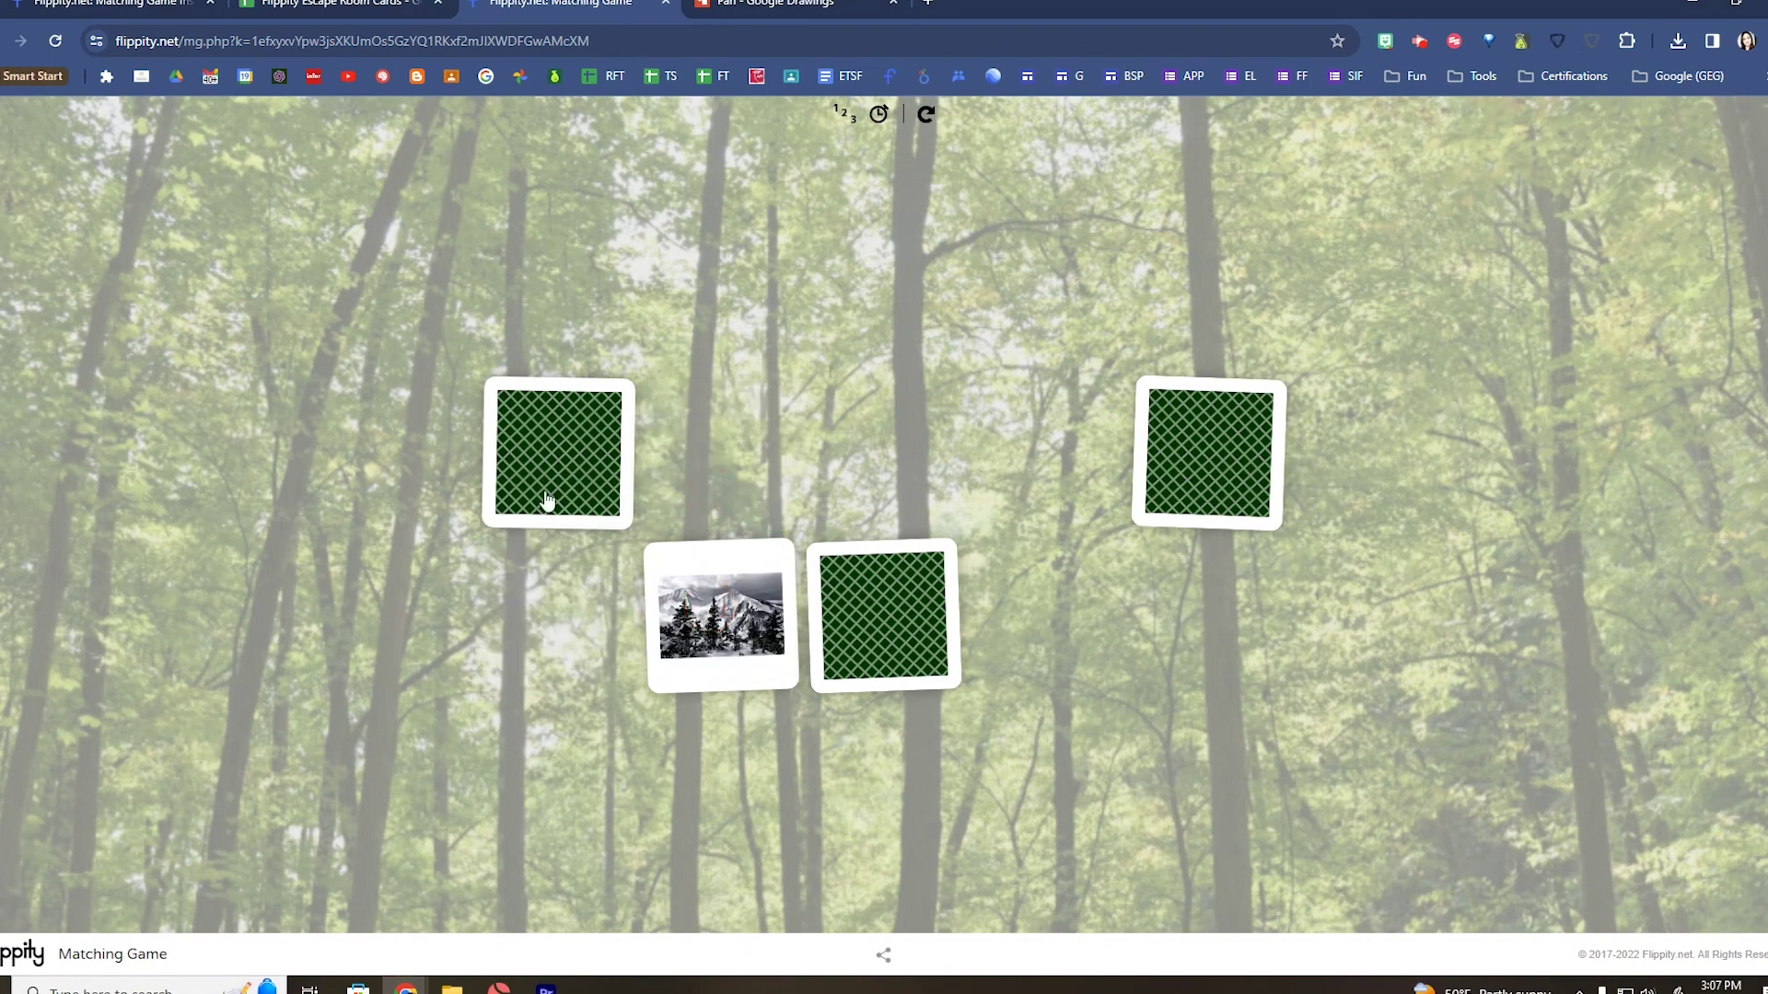
{"action": "left_click", "coordinate": [539, 464]}
{"action": "left_click", "coordinate": [932, 632]}
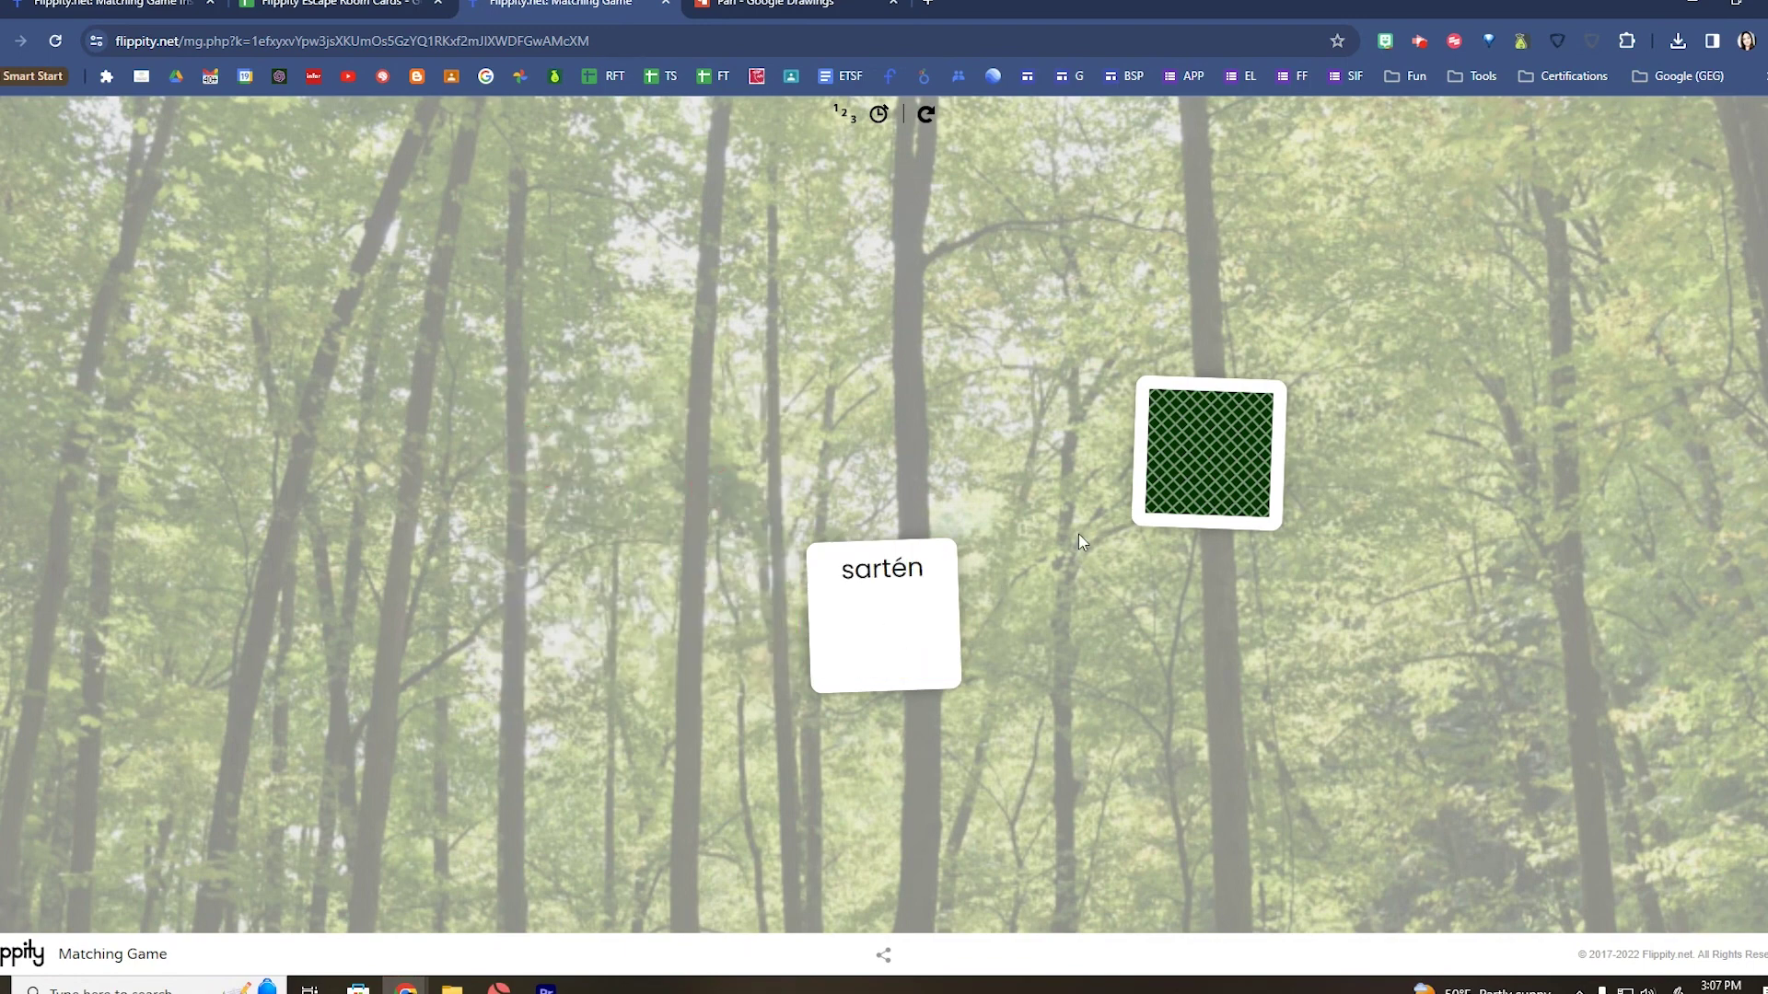
{"action": "left_click", "coordinate": [1206, 477]}
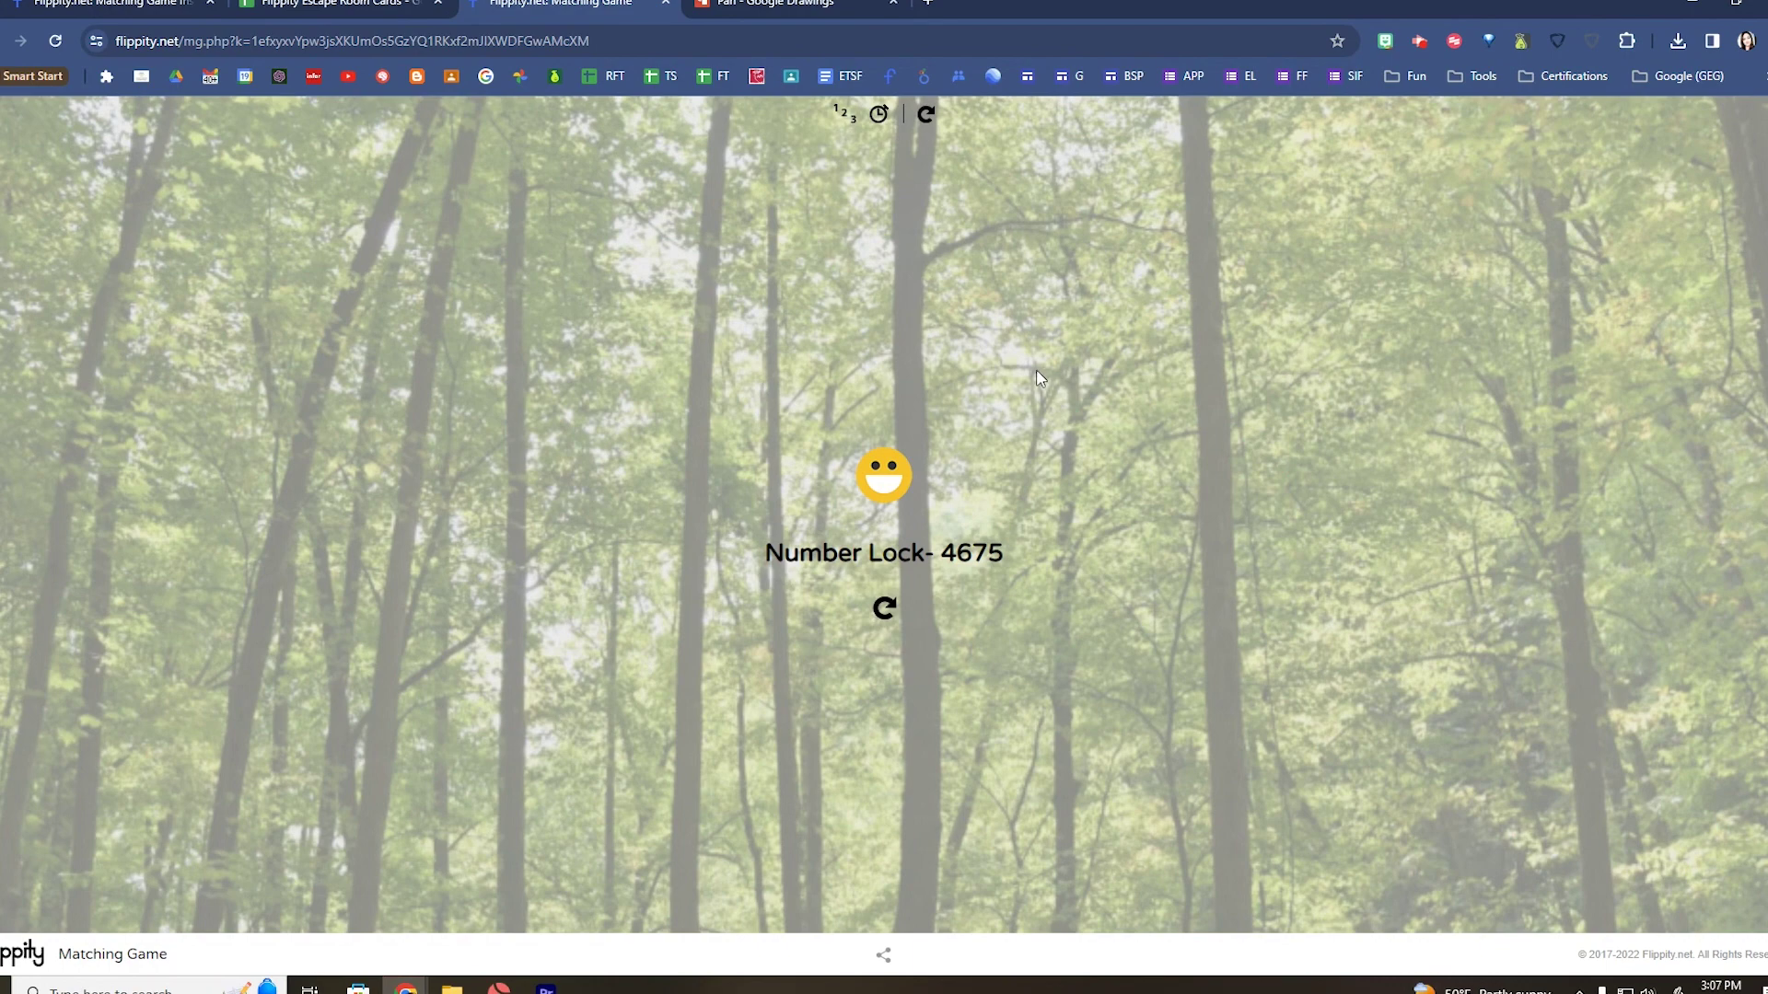
Return to flippity.net and scroll down through the template gallery
{"action": "left_click", "coordinate": [120, 6]}
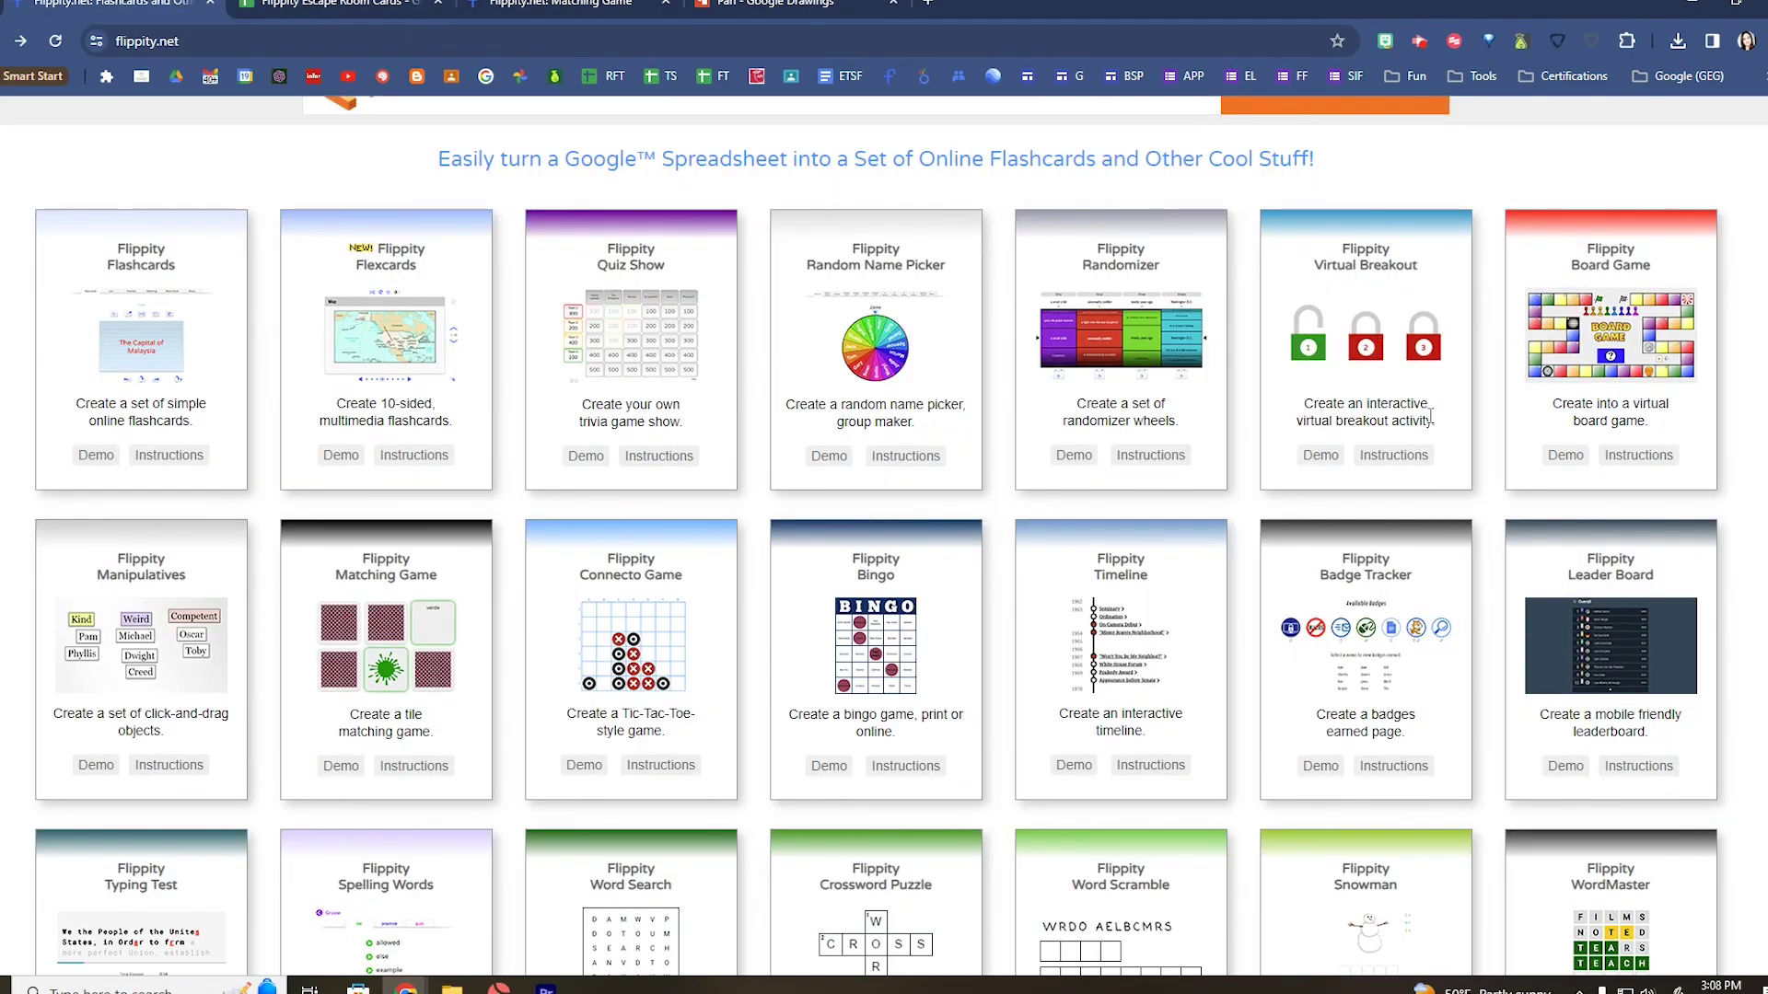
{"action": "scroll", "coordinate": [1431, 416], "scroll_direction": "down", "scroll_amount": 3}
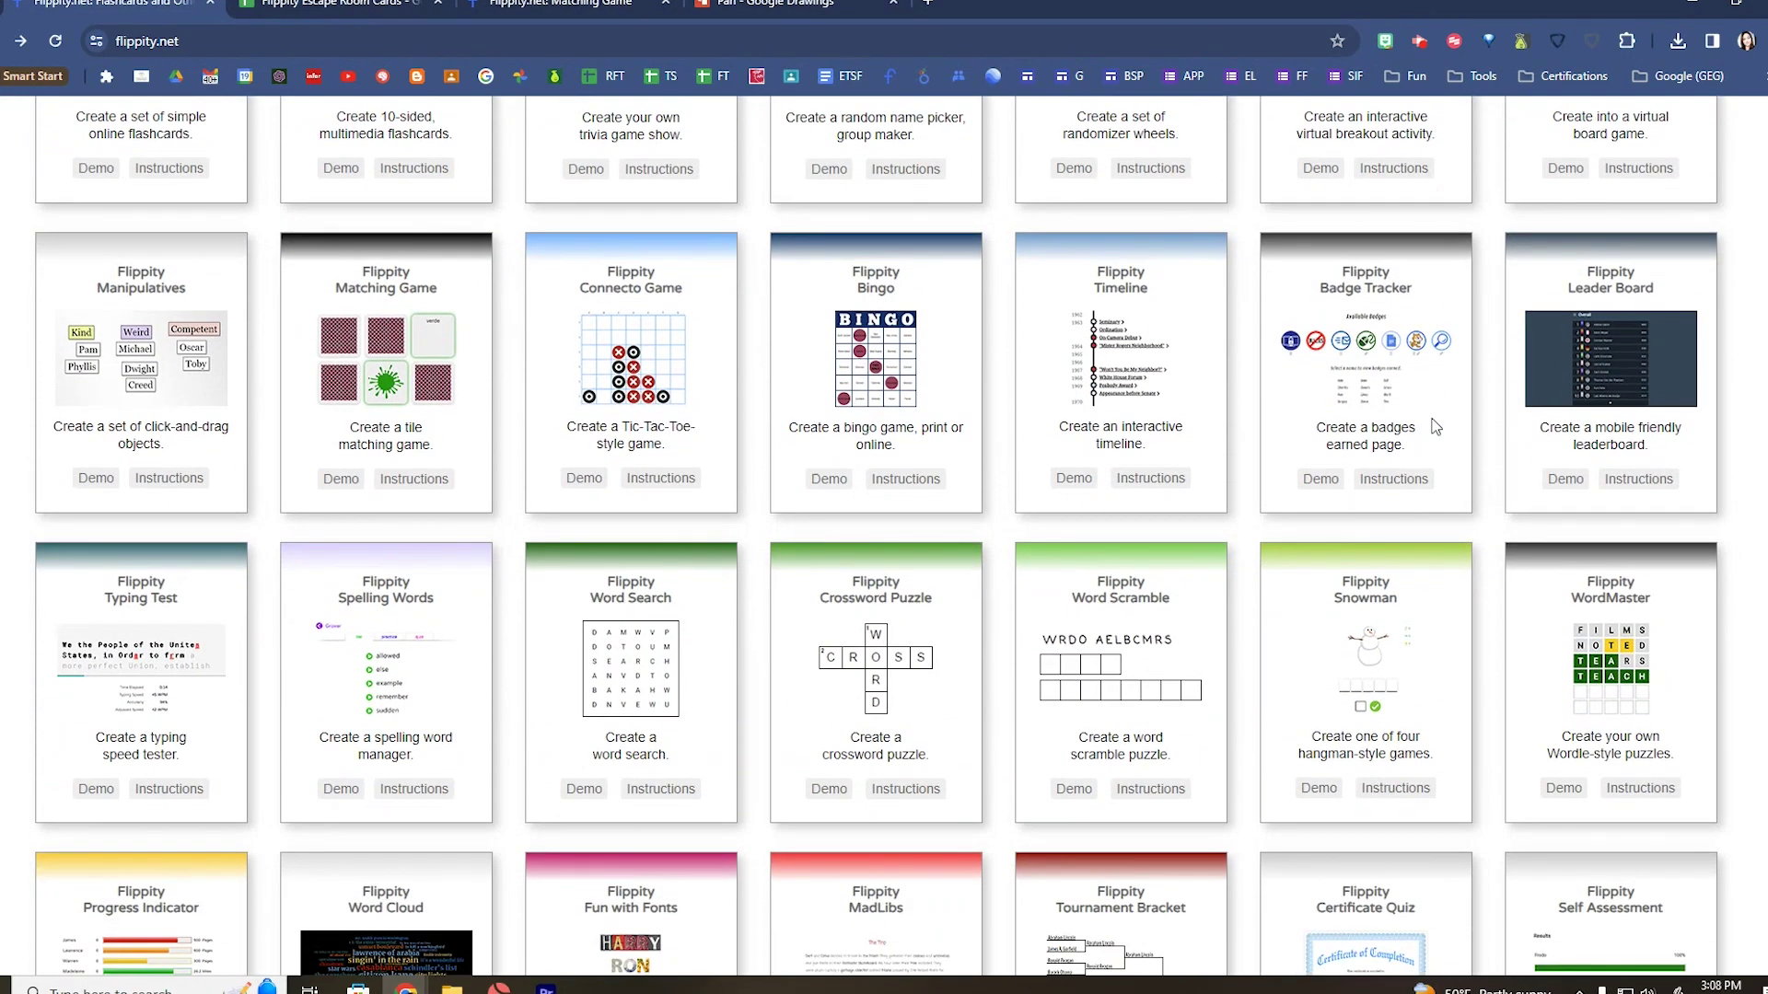
{"action": "scroll", "coordinate": [1431, 426], "scroll_direction": "down", "scroll_amount": 3}
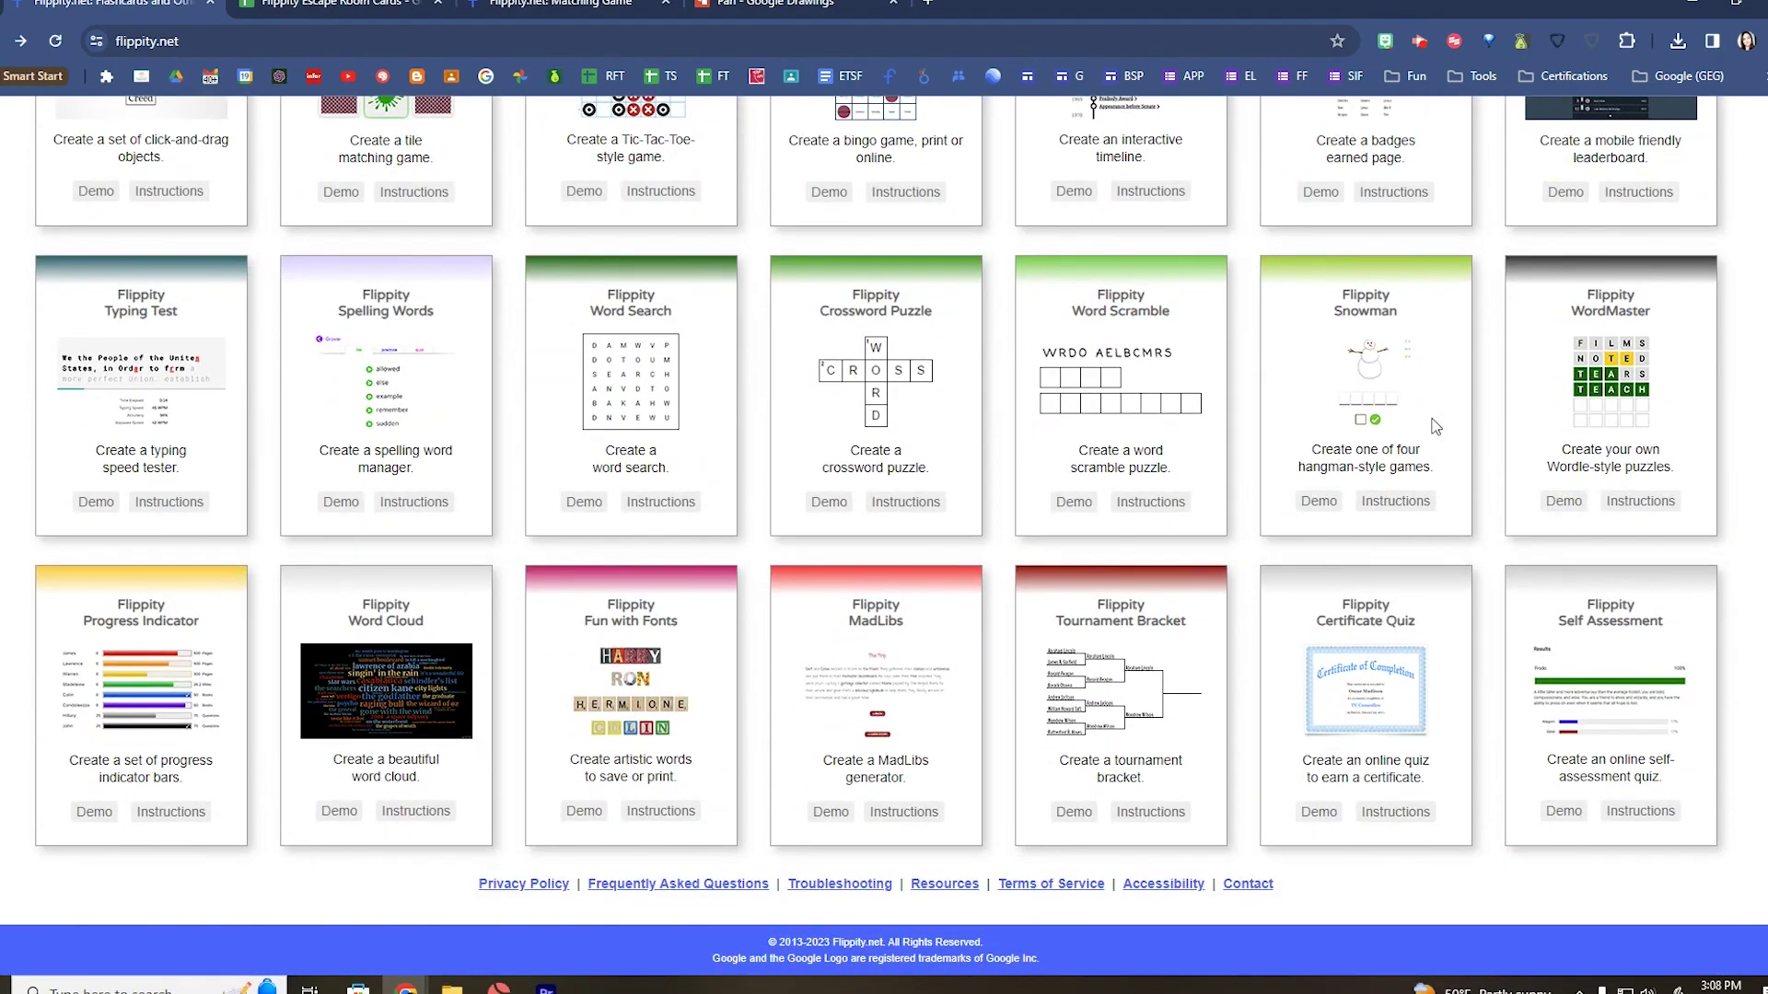